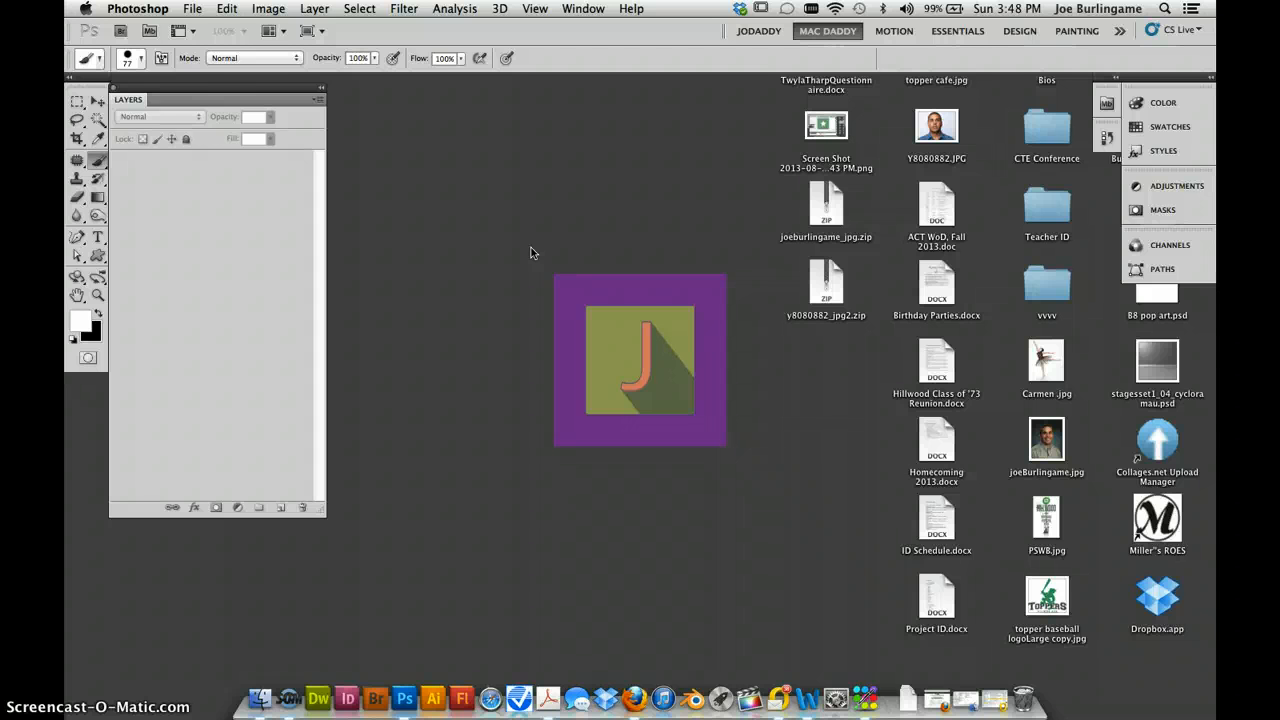
click(192, 9)
click(192, 9)
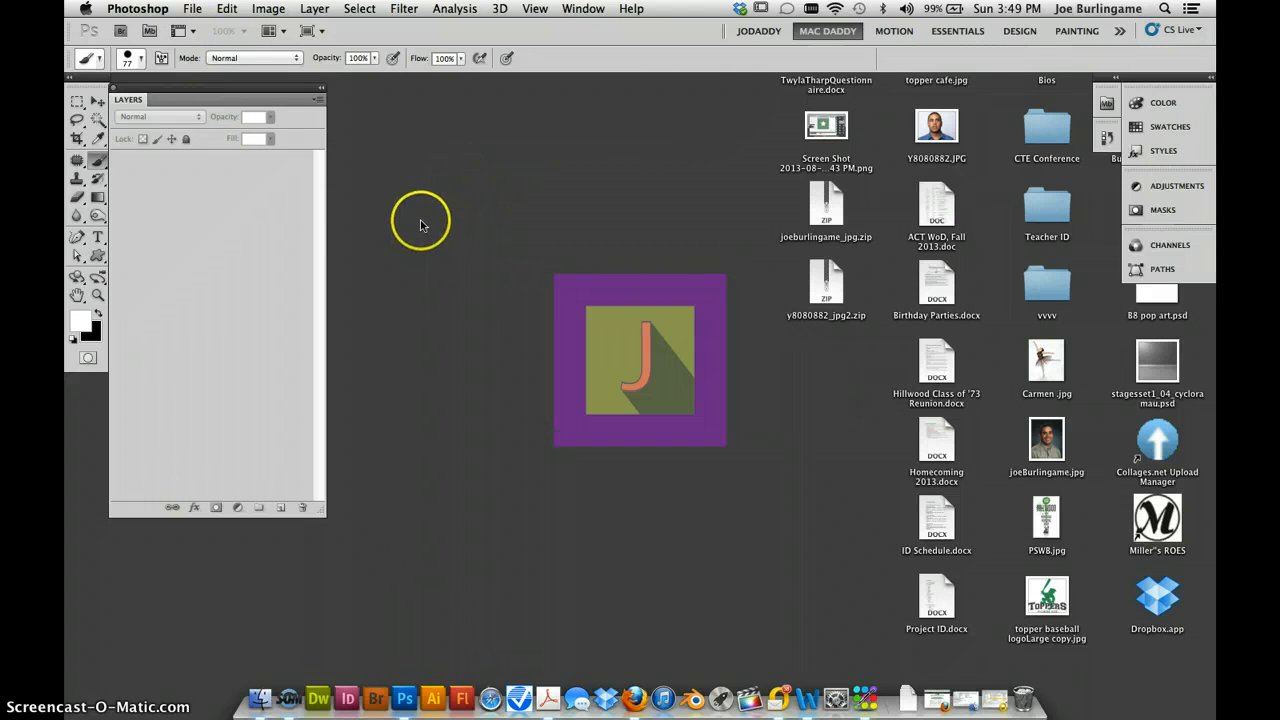
key(super+n)
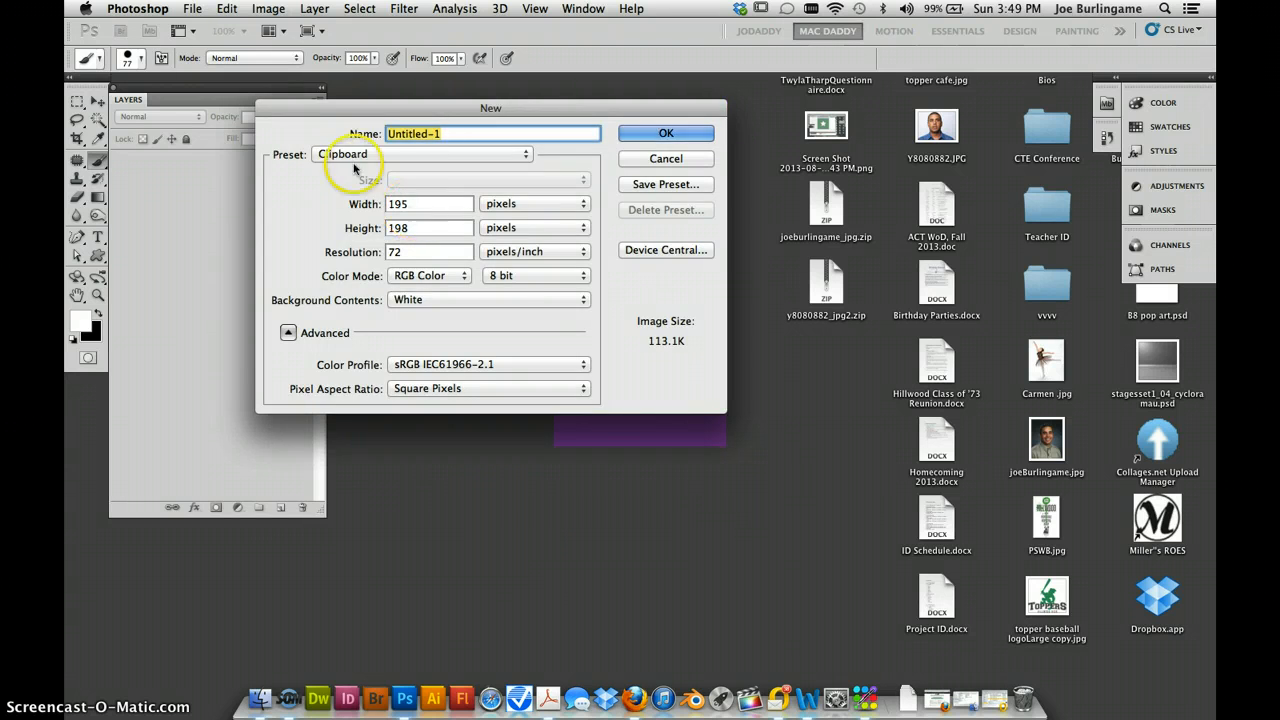
key(Escape)
click(192, 8)
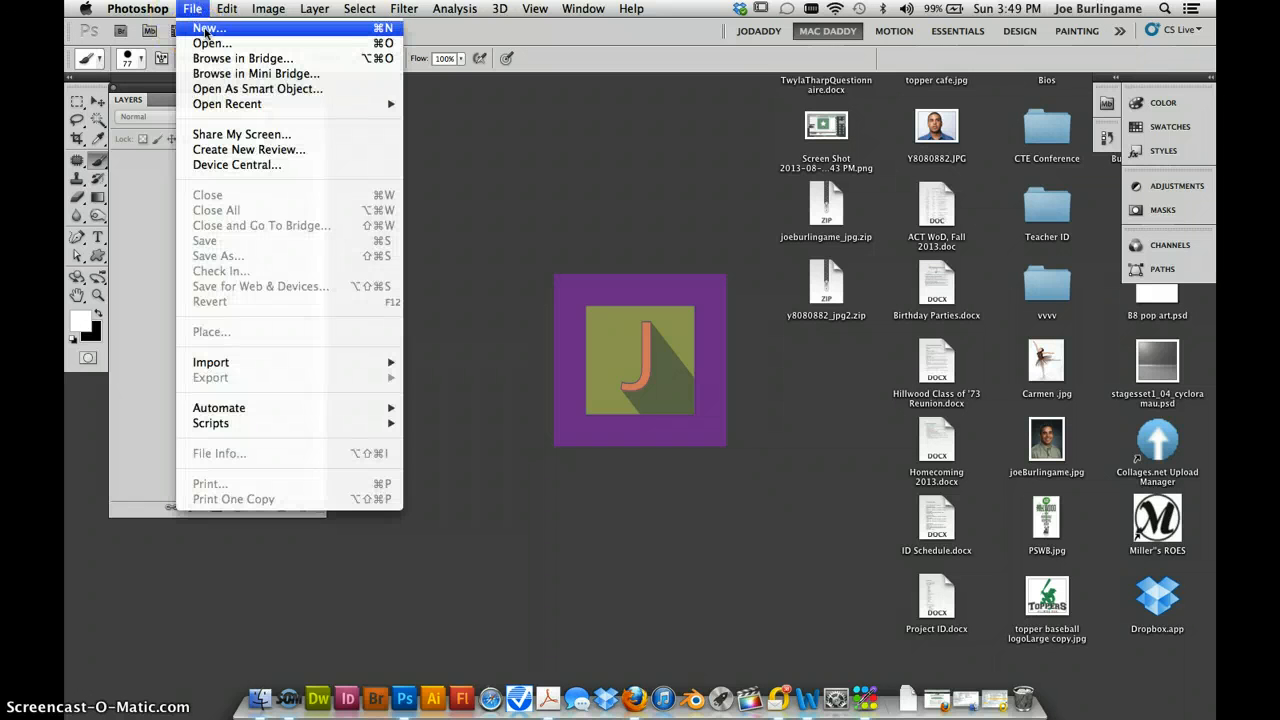
click(210, 43)
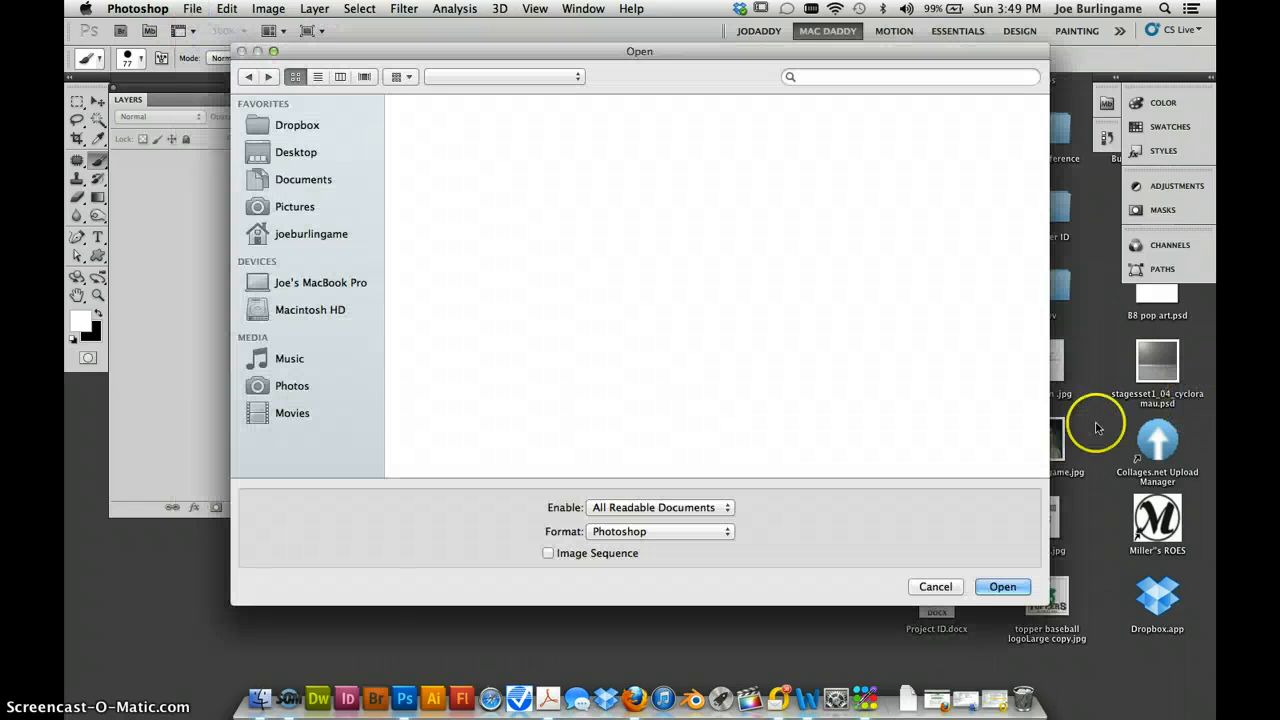
click(935, 586)
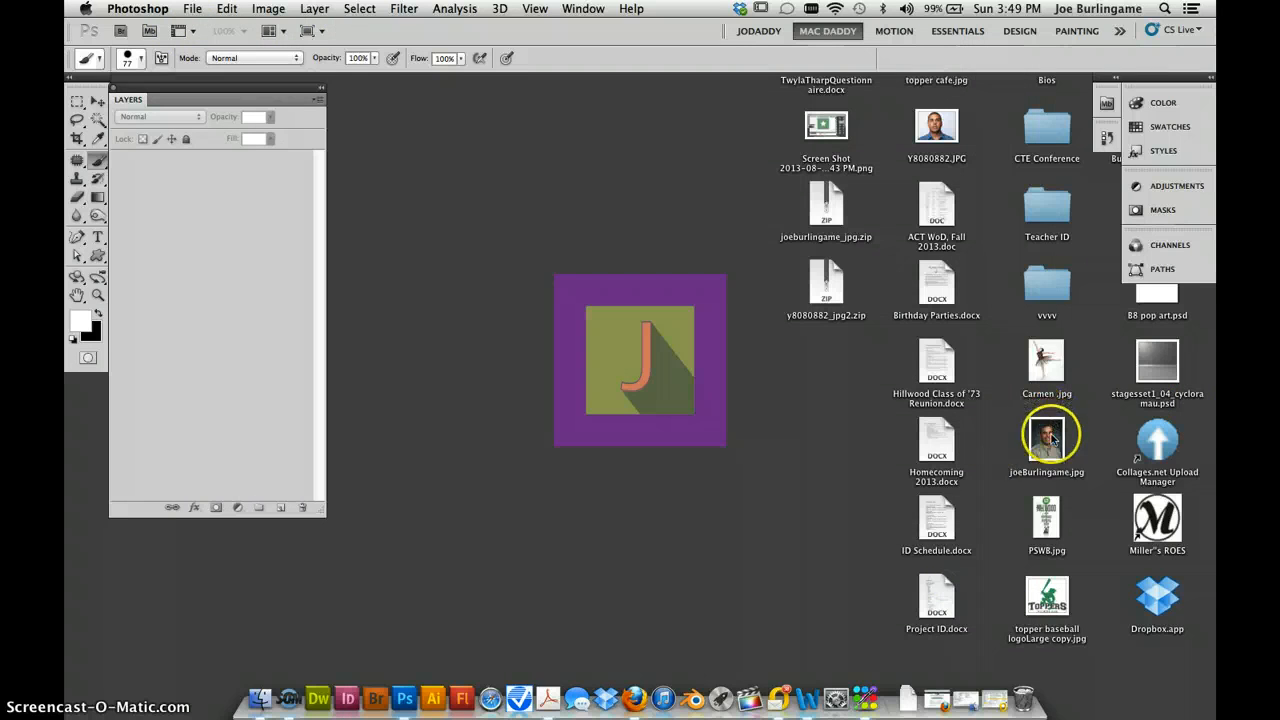
Step: Open the JPG portrait of the man in shirt and tie from the desktop and duplicate its Background layer, hiding the original
drag(1050, 440, 408, 705)
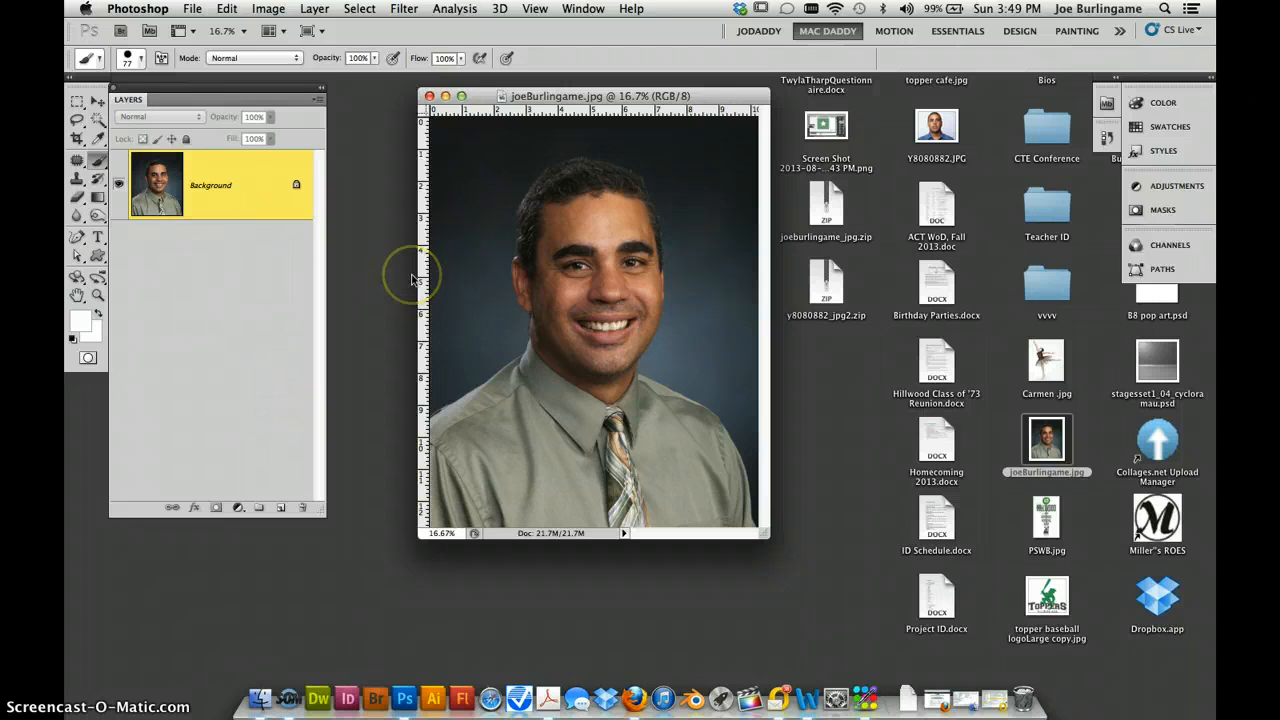
key(super+j)
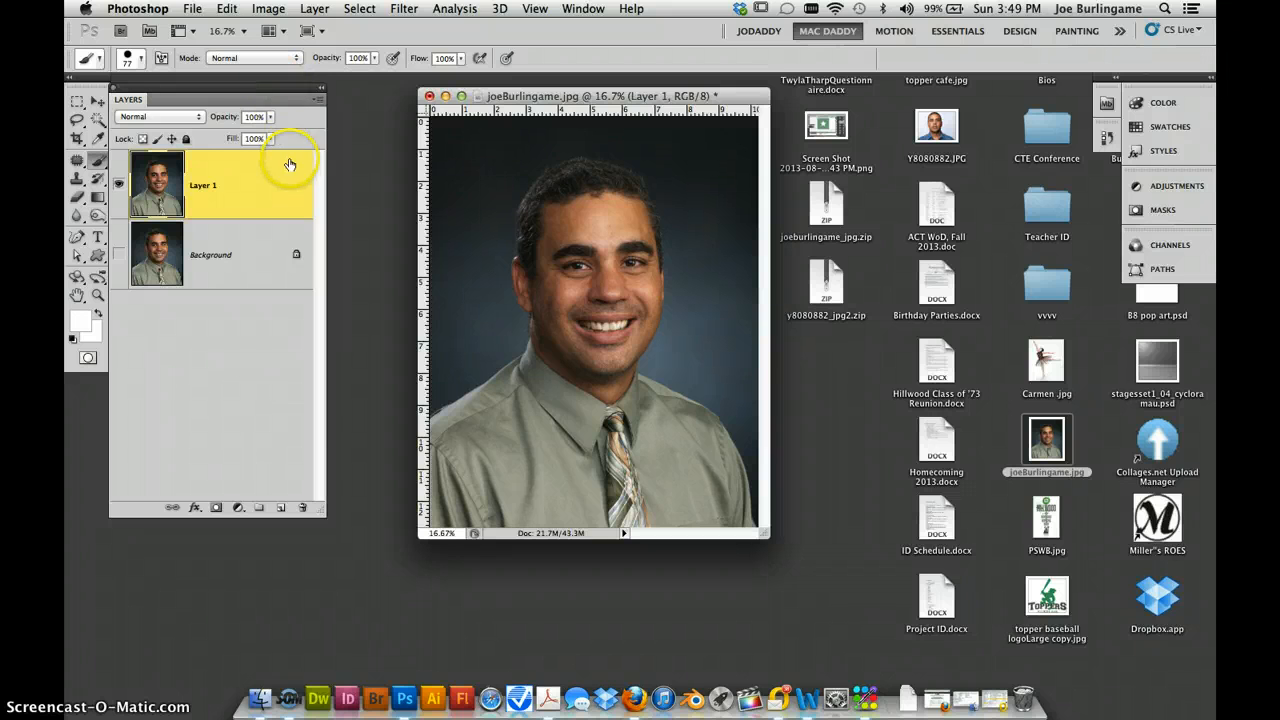
drag(322, 514, 363, 613)
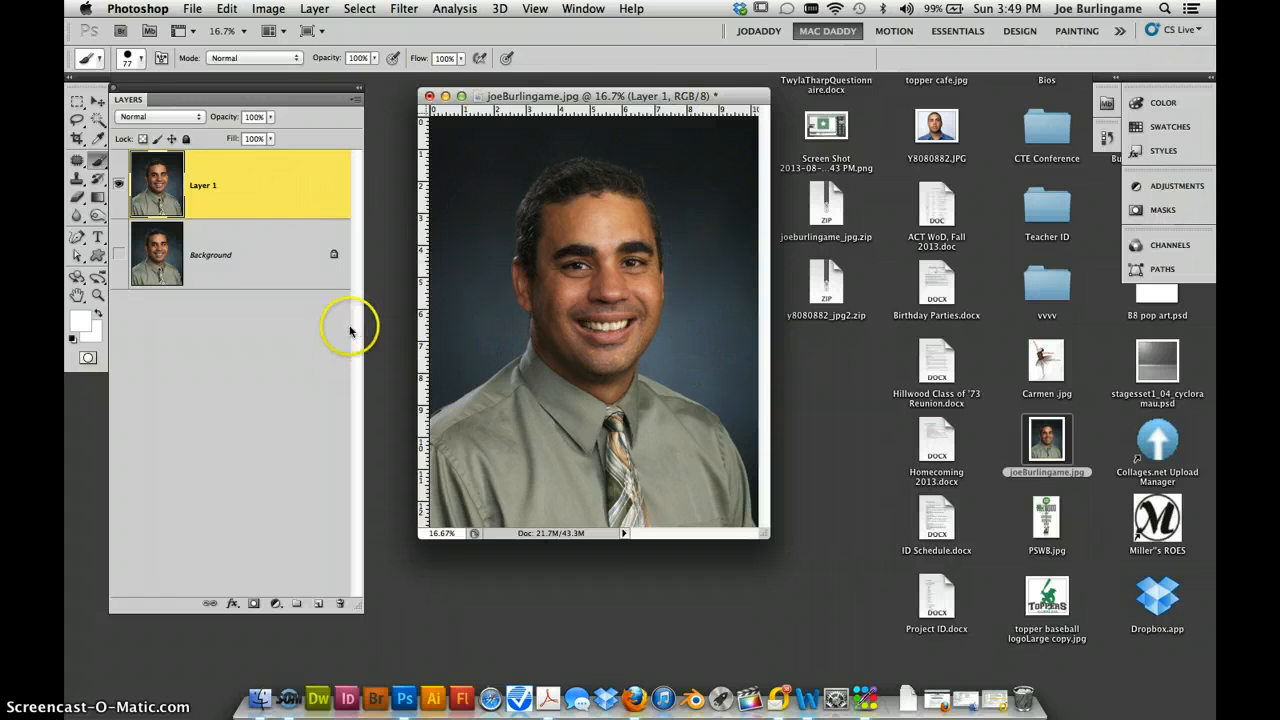
Step: Clear the Crop tool's width and height and crop the portrait to a roughly square head-and-shoulders frame
key(c)
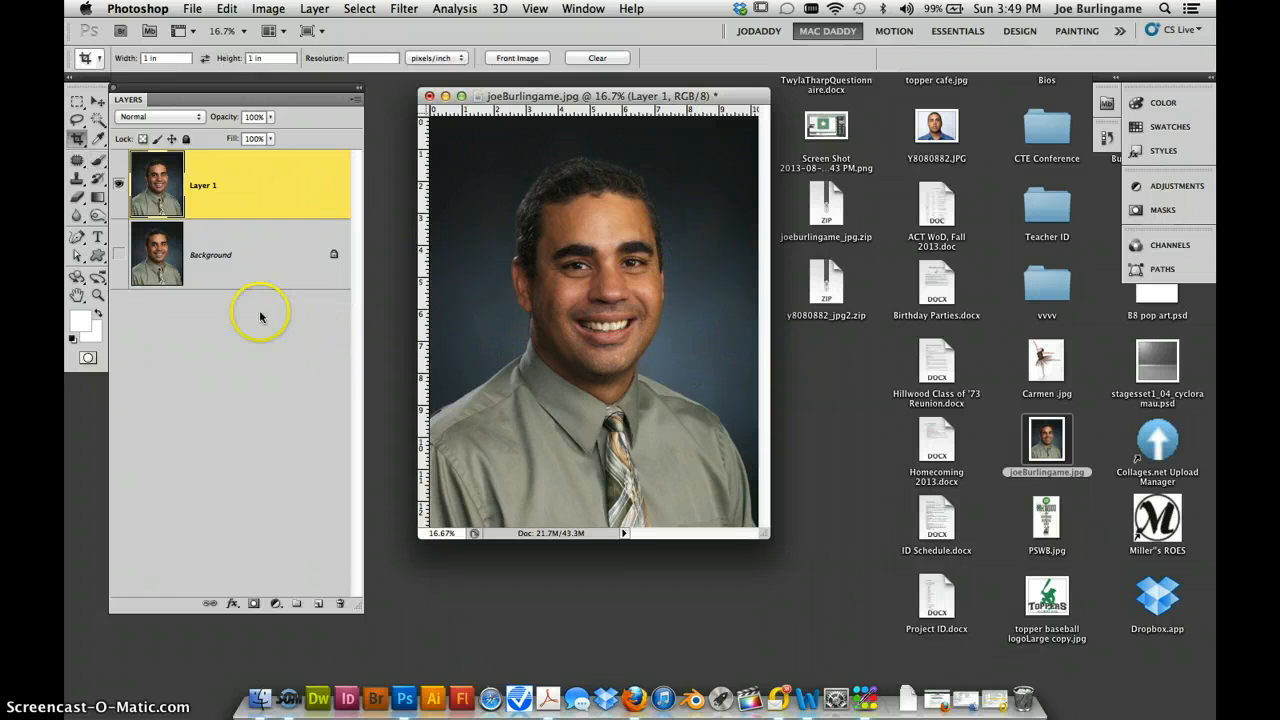
click(79, 142)
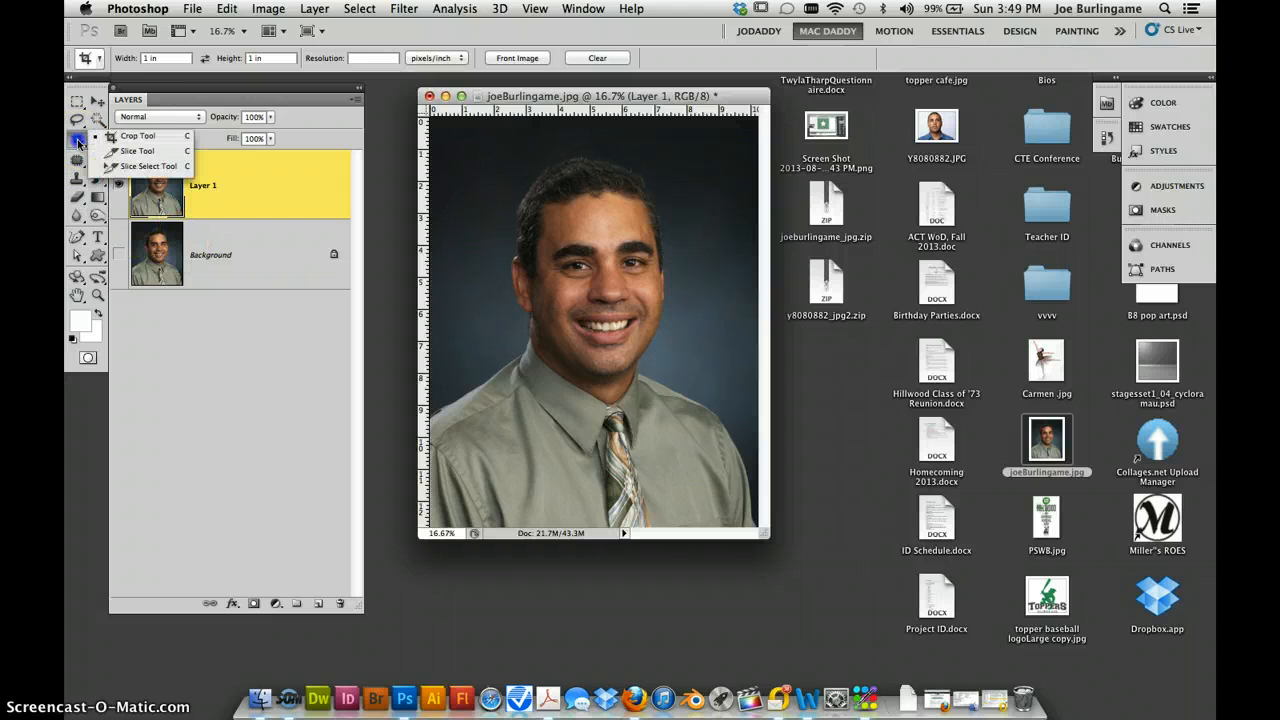
click(128, 137)
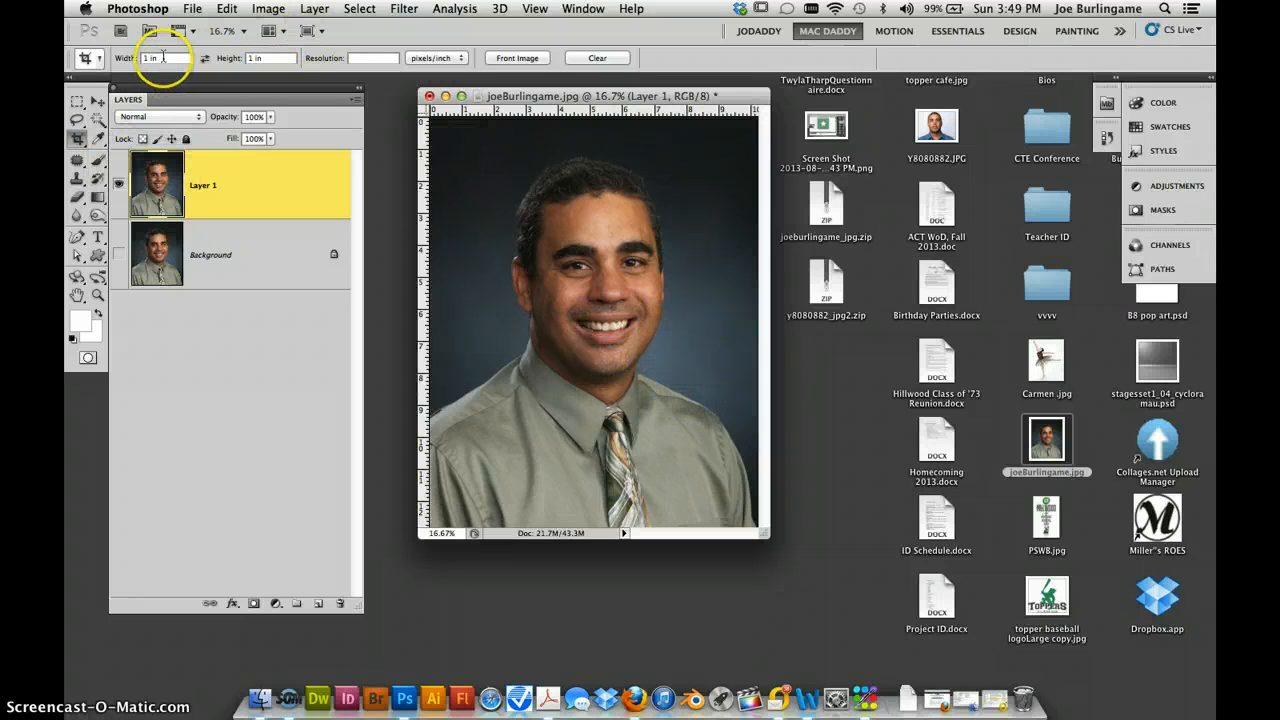
click(256, 58)
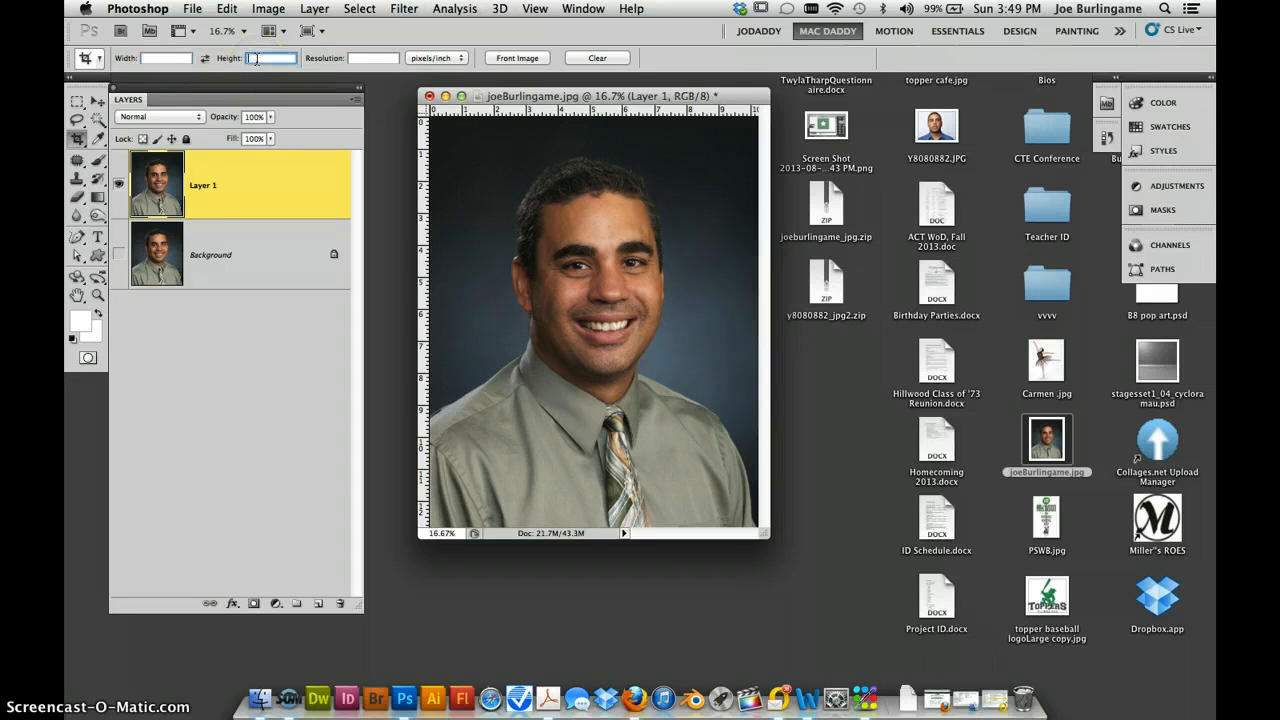
key(Tab)
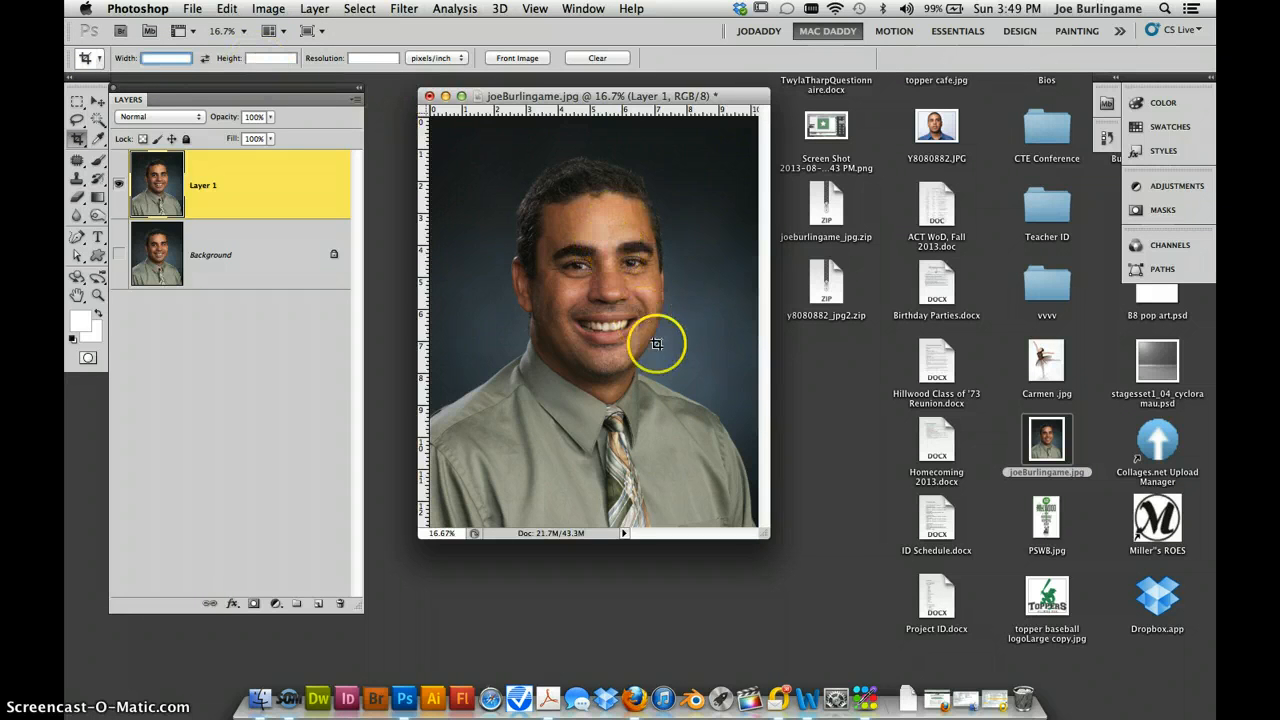
drag(757, 451, 611, 323)
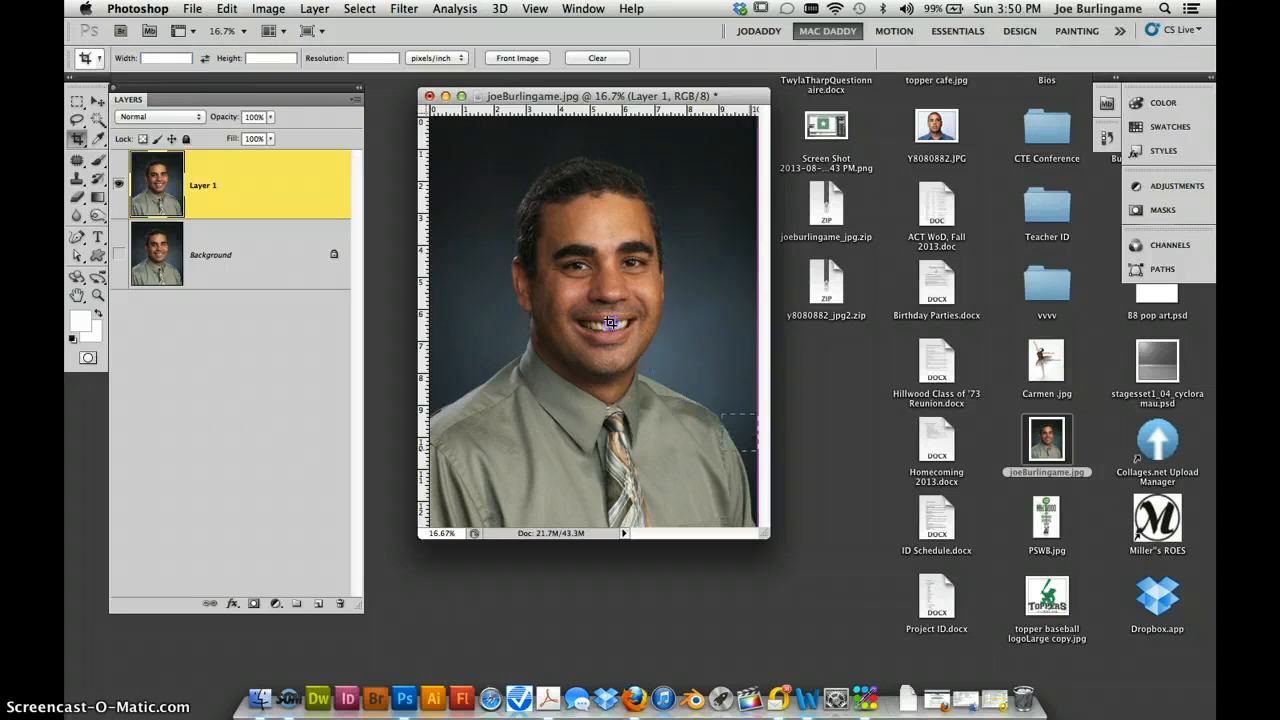
drag(505, 223, 395, 125)
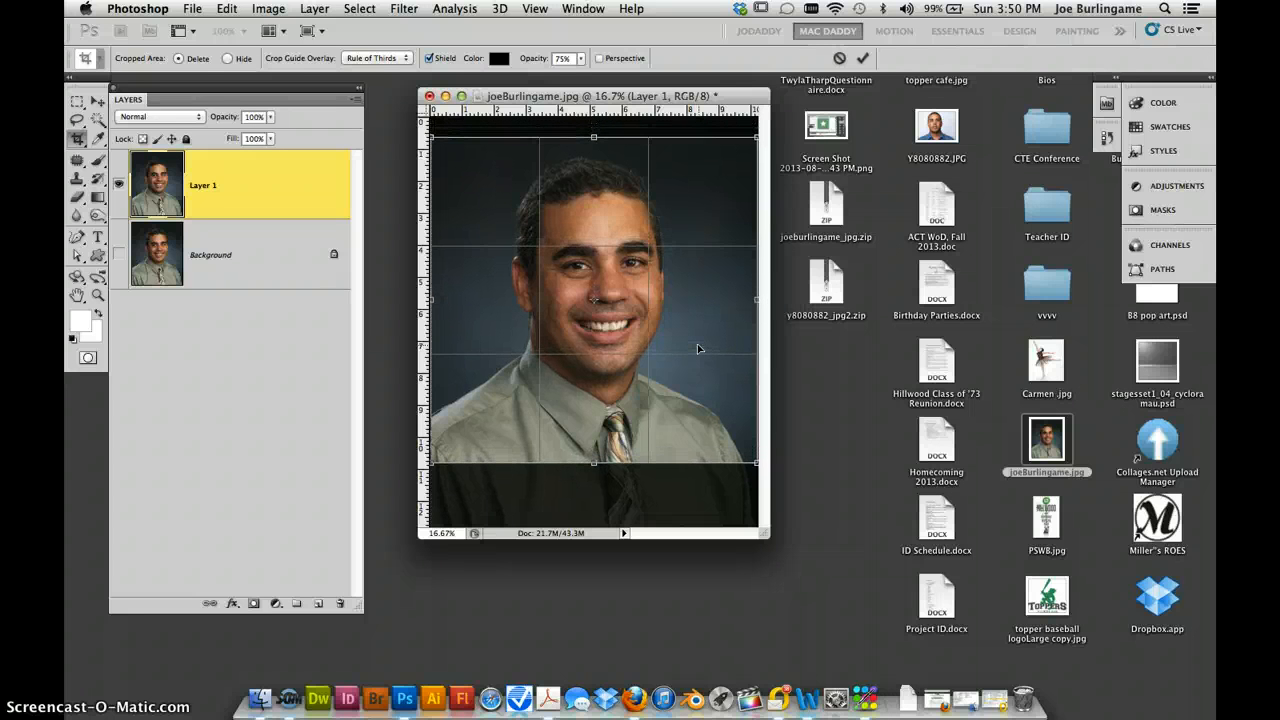
key(Return)
click(772, 378)
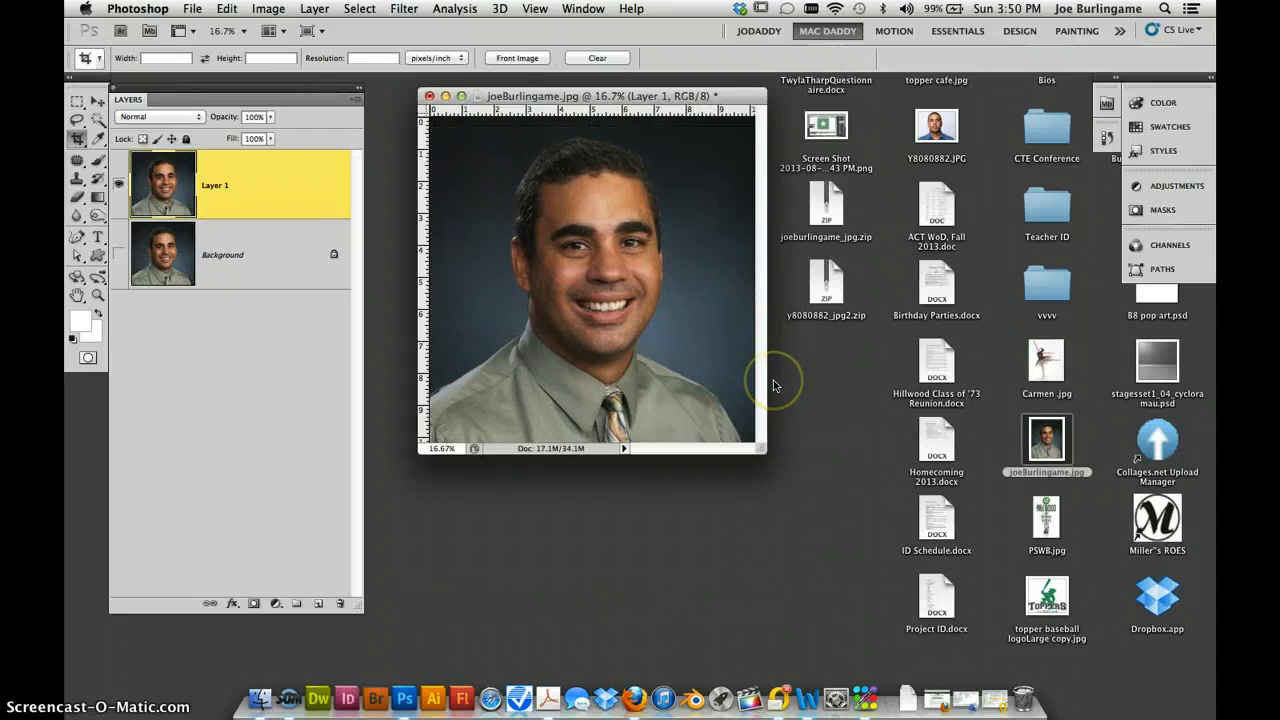
Step: Switch the document to full-screen mode and activate the Patch tool for retouching the forehead
key(f)
key(super+equal)
key(super+equal)
key(super+equal)
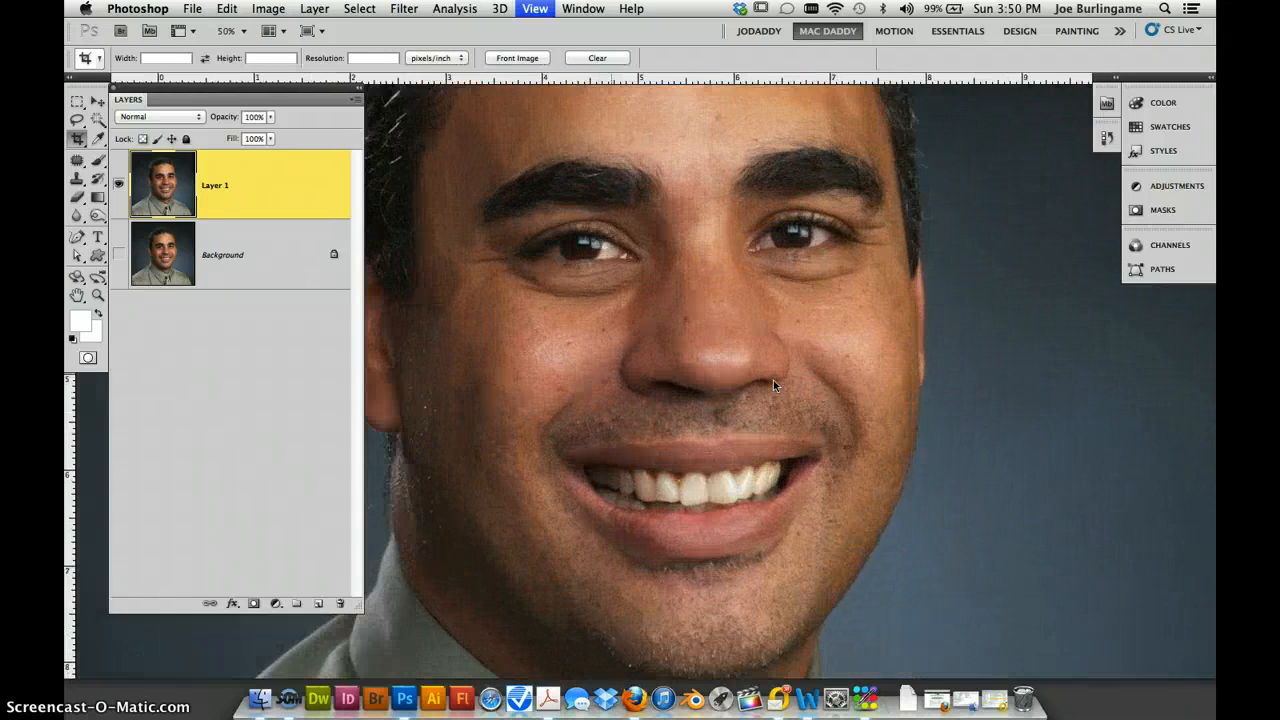
key(super+equal)
key(super+equal)
key(super+equal)
key(super+equal)
key(space)
drag(577, 153, 551, 565)
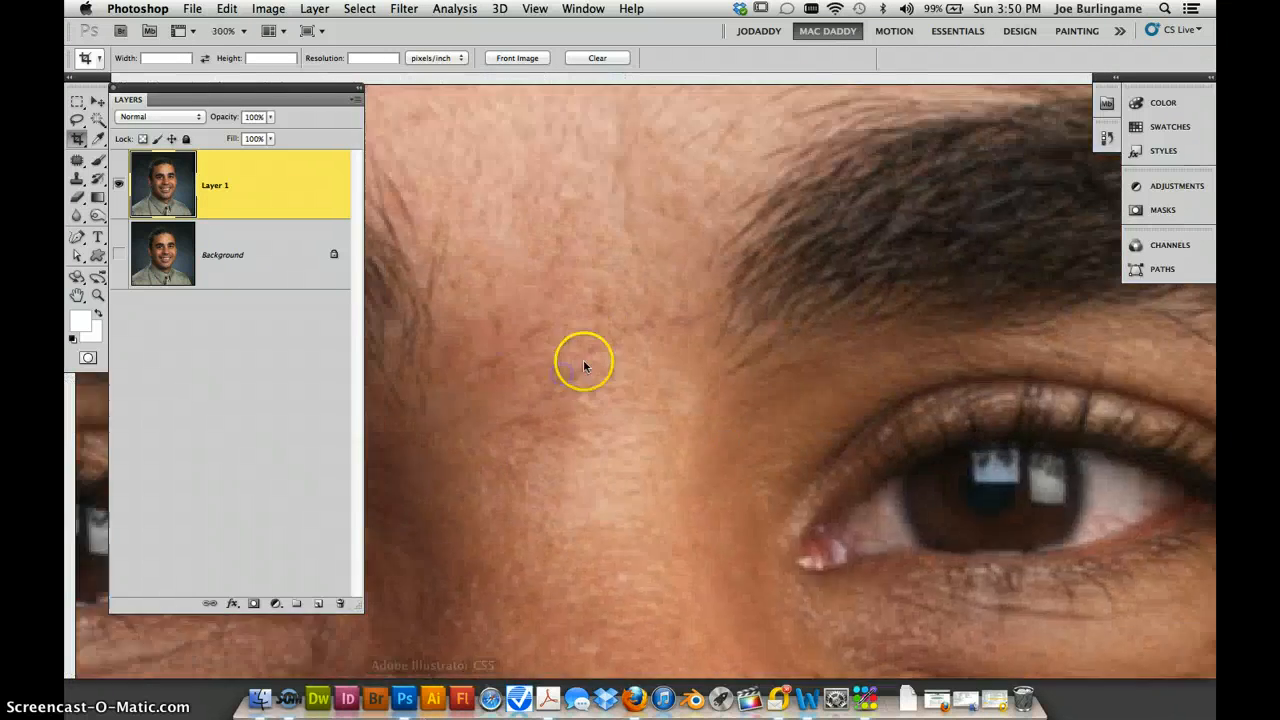
drag(583, 363, 1200, 195)
drag(833, 447, 877, 443)
key(z)
drag(768, 400, 738, 403)
key(c)
key(space)
drag(808, 382, 612, 480)
drag(777, 402, 683, 660)
drag(769, 476, 767, 481)
key(j)
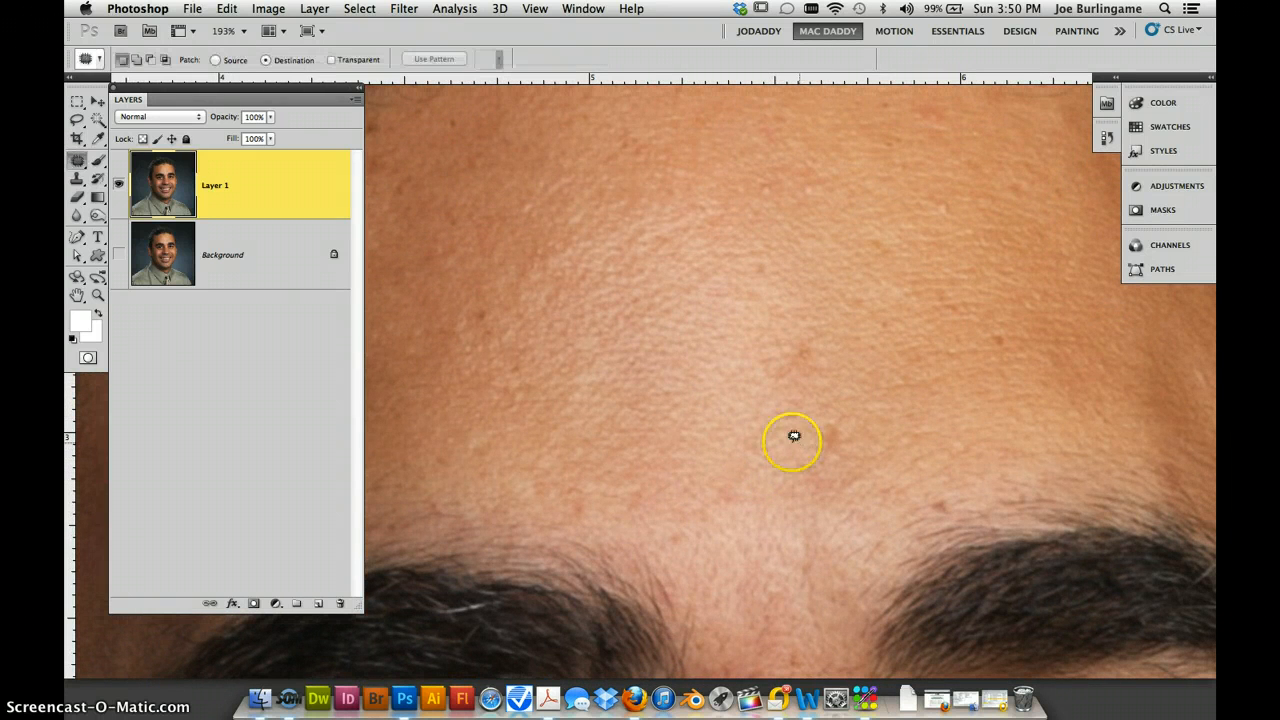
click(78, 160)
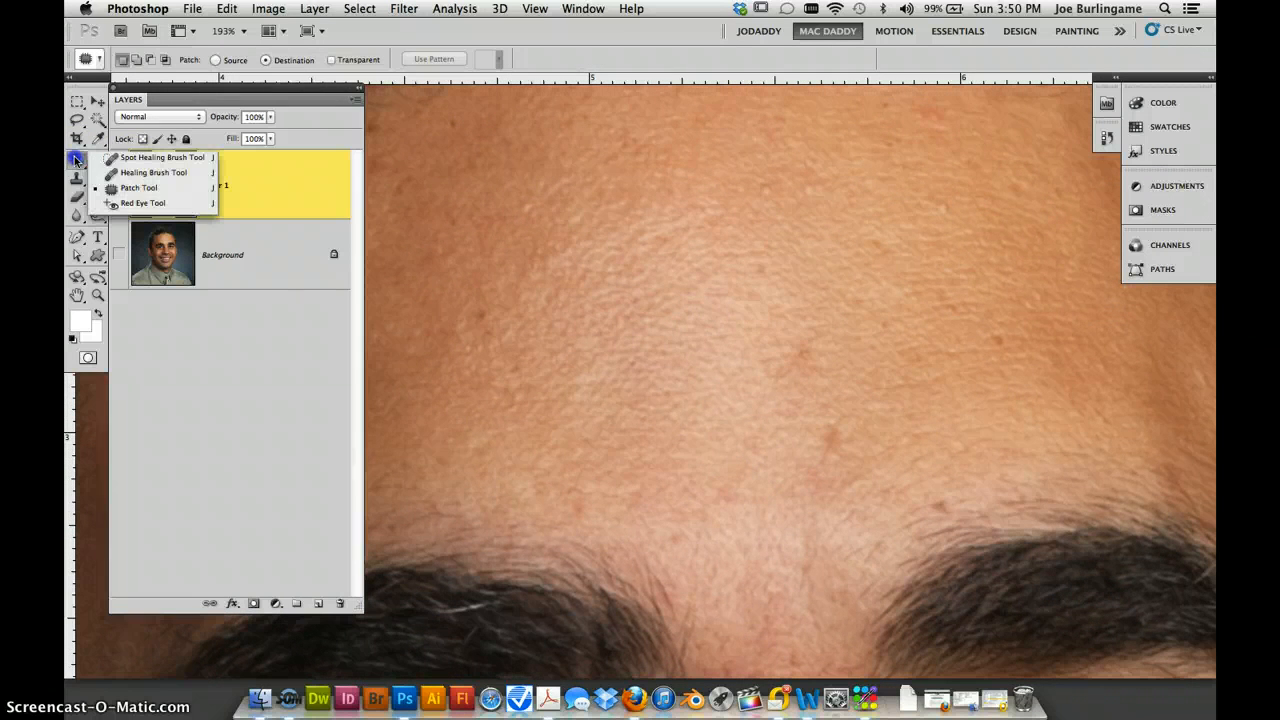
drag(123, 190, 127, 167)
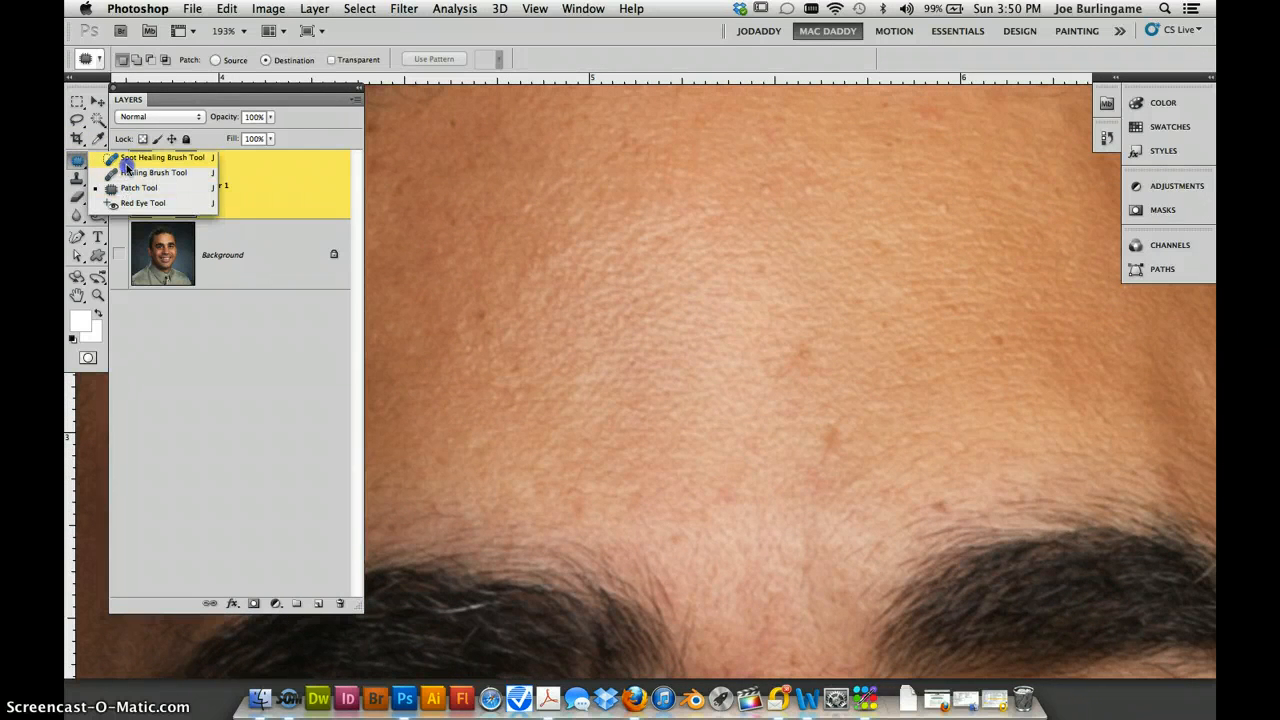
Step: Patch the small forehead blemish with clean skin beside it, using the Patch tool set to Source
mouse_move(800, 330)
mouse_down()
mouse_move(793, 364)
mouse_move(821, 367)
mouse_move(810, 327)
mouse_move(807, 359)
mouse_move(765, 328)
mouse_up()
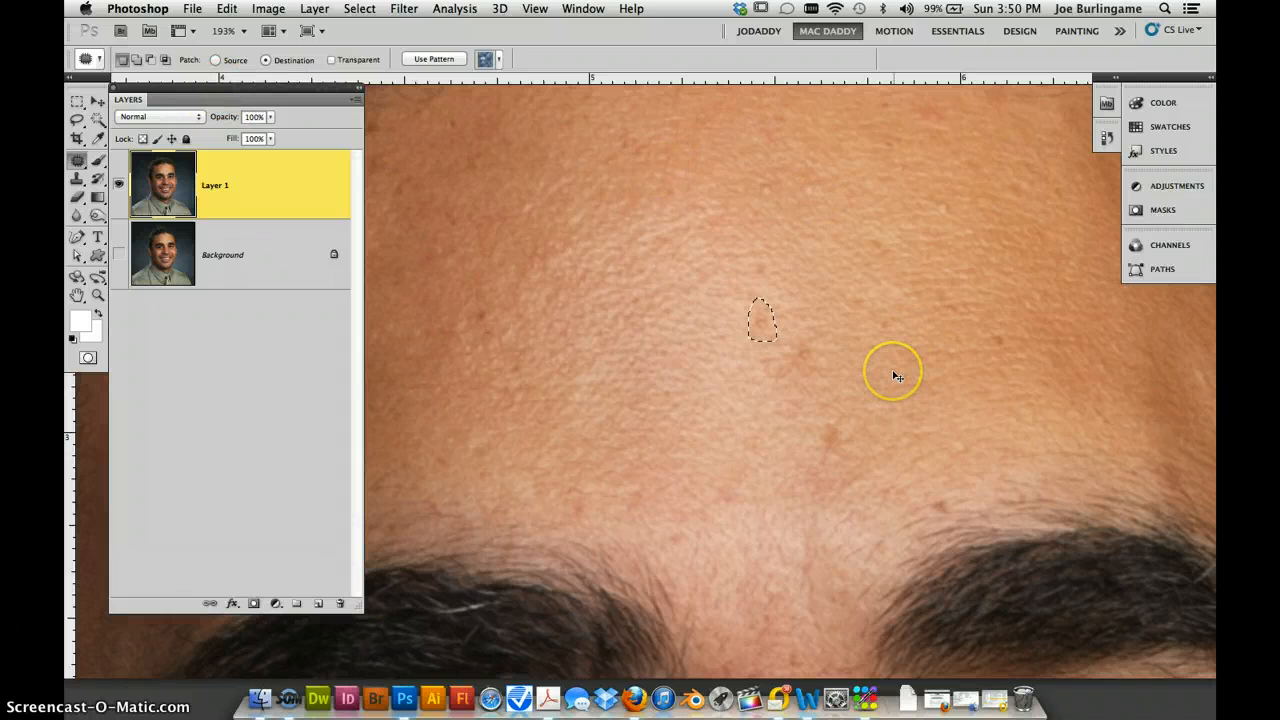
key(super+z)
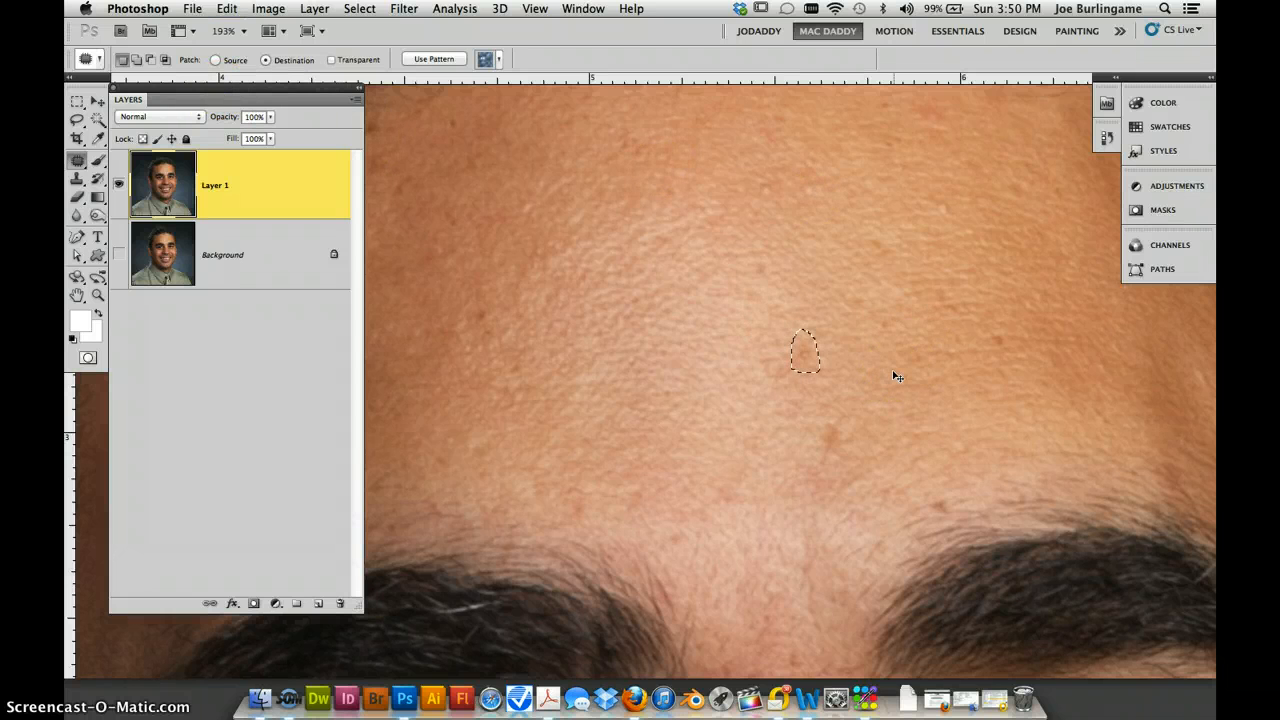
click(217, 61)
drag(804, 356, 717, 354)
key(super+d)
Step: Patch the blemishes on the side of the nose and on the cheek with clean skin nearby
drag(819, 423, 1004, 228)
drag(926, 448, 930, 162)
drag(972, 406, 980, 413)
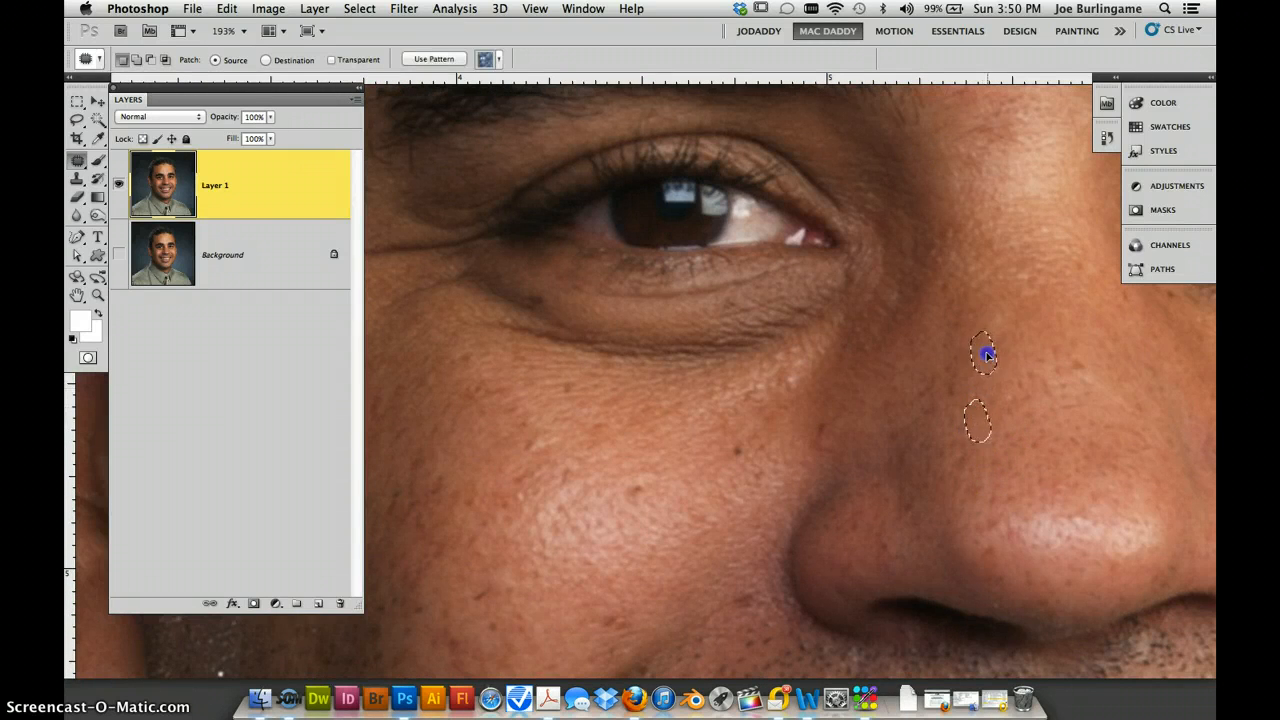
drag(987, 355, 987, 354)
drag(799, 492, 997, 392)
drag(833, 376, 800, 395)
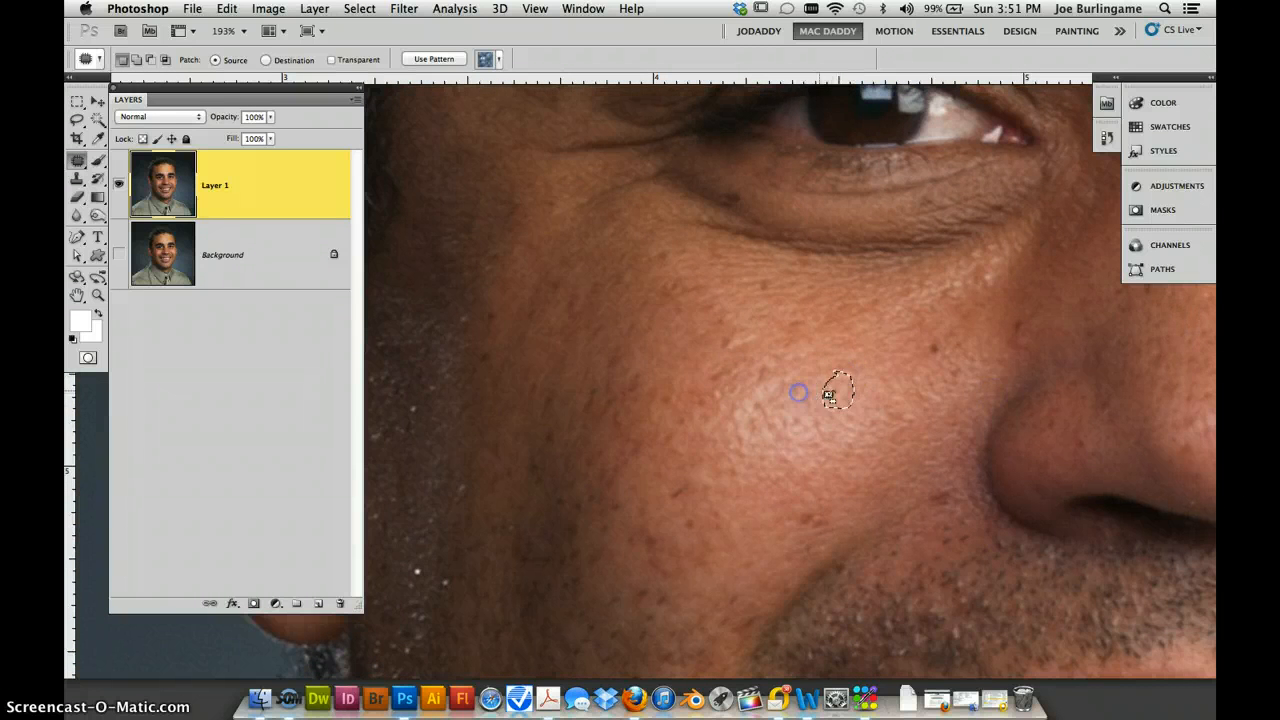
mouse_move(829, 484)
mouse_down()
mouse_move(872, 422)
mouse_move(854, 403)
mouse_up()
mouse_move(849, 352)
mouse_down()
mouse_move(872, 381)
mouse_move(894, 349)
mouse_up()
key(super+d)
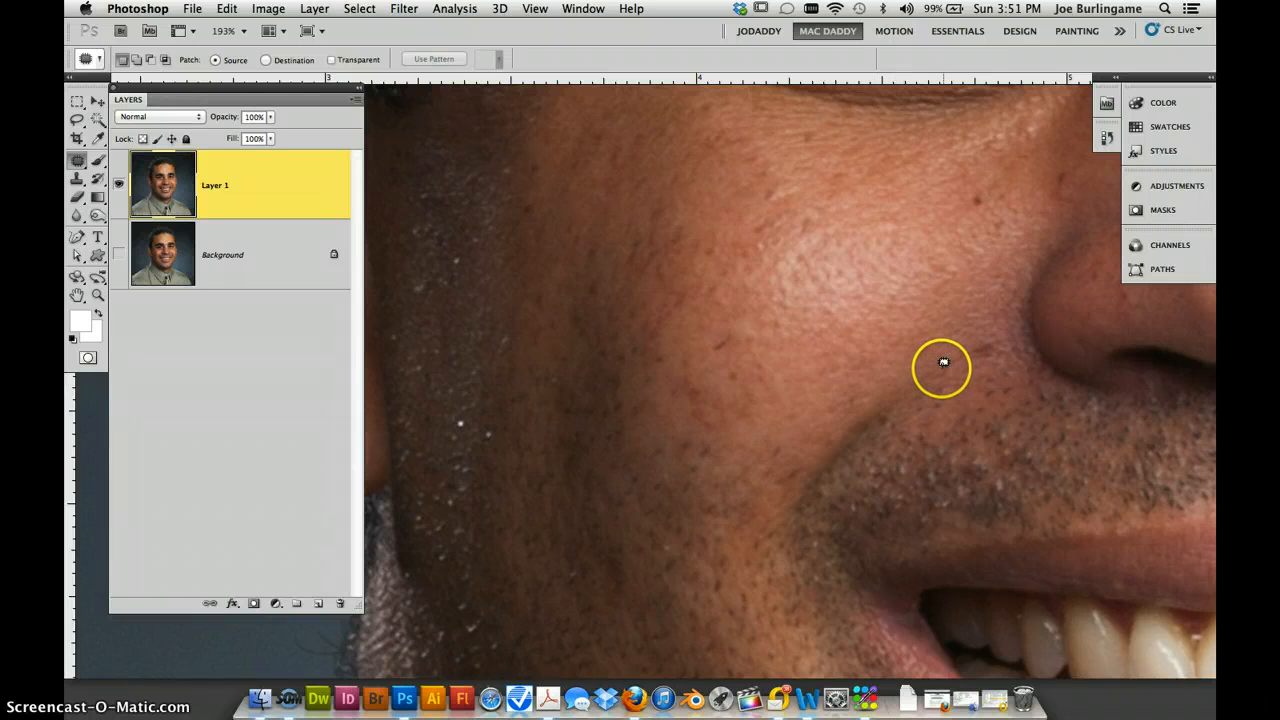
key(super+0)
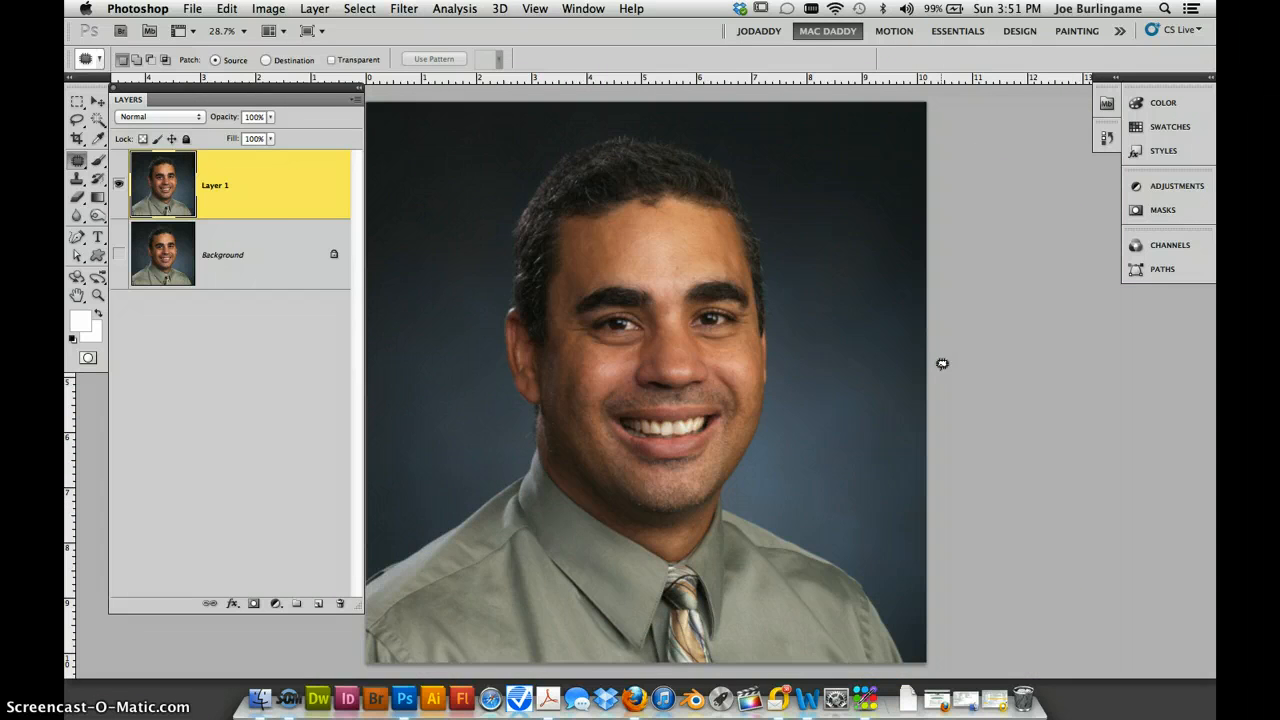
Step: Open the portrait Y8080882.JPG and move its window clear of the layer list
right_click(488, 214)
click(580, 209)
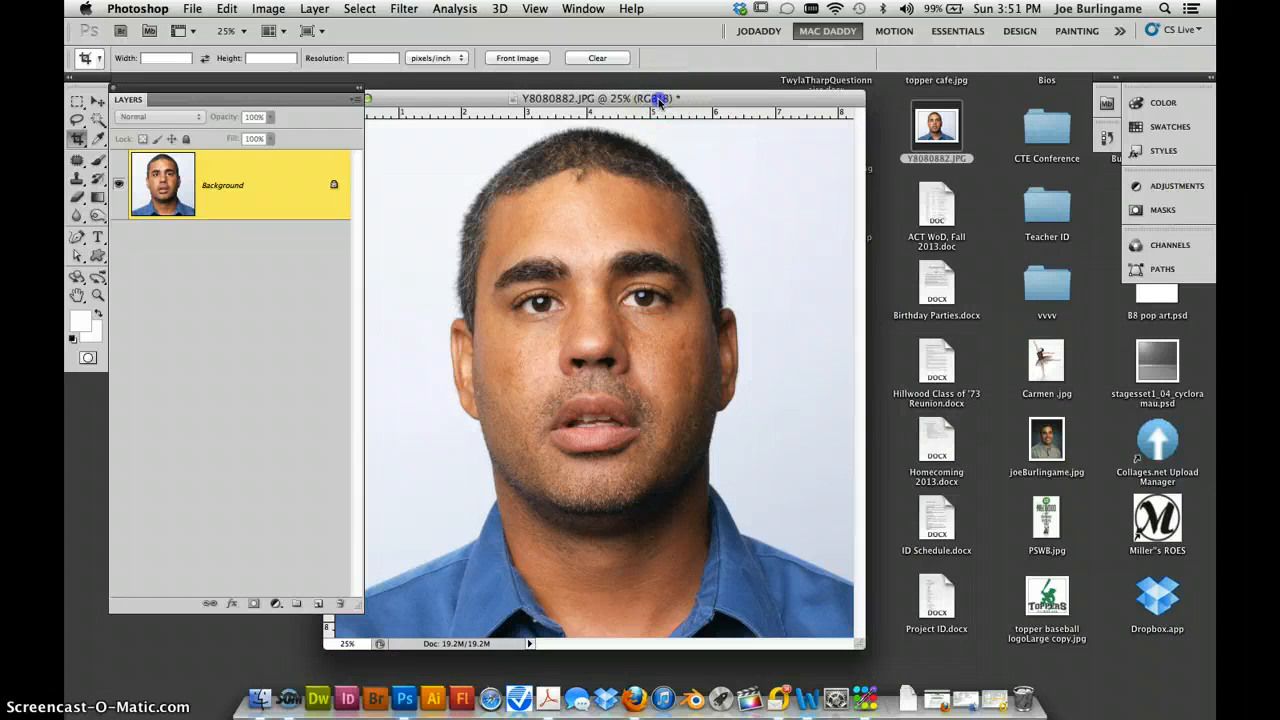
drag(660, 100, 705, 96)
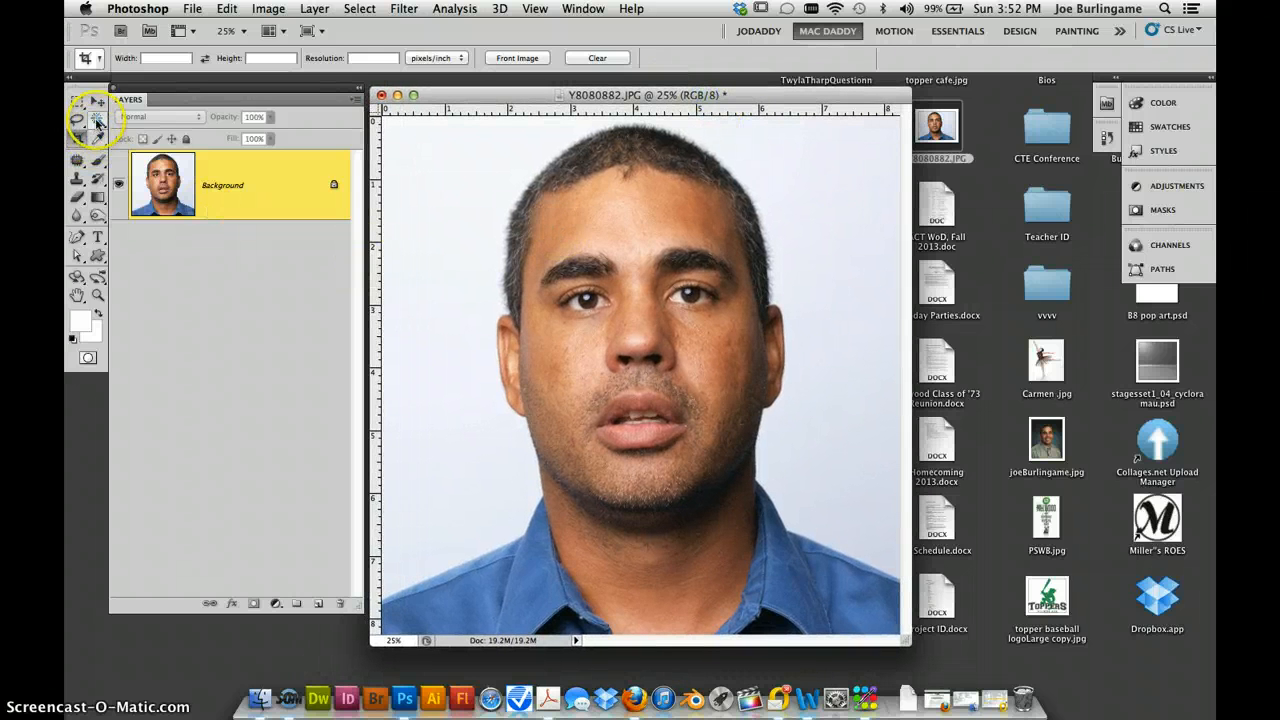
Step: Duplicate the blue-shirt portrait's Background layer and hide the original, with the Magic Wand tool active
click(97, 119)
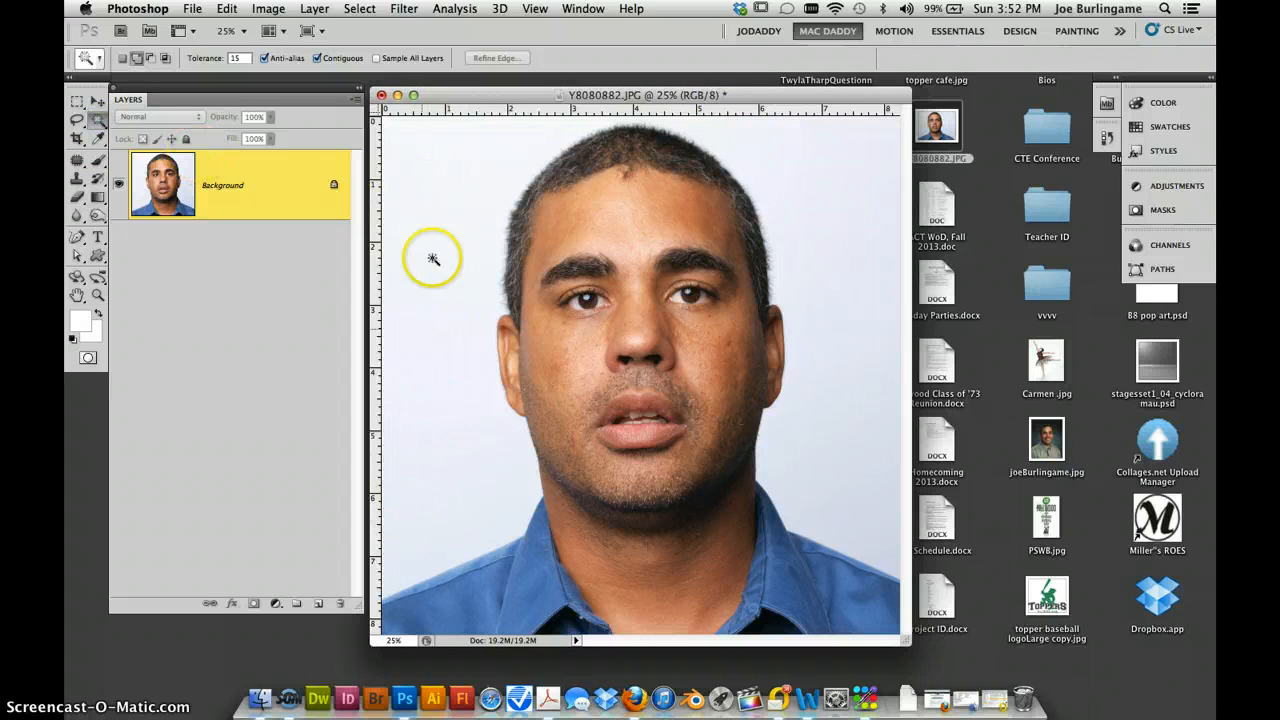
click(302, 181)
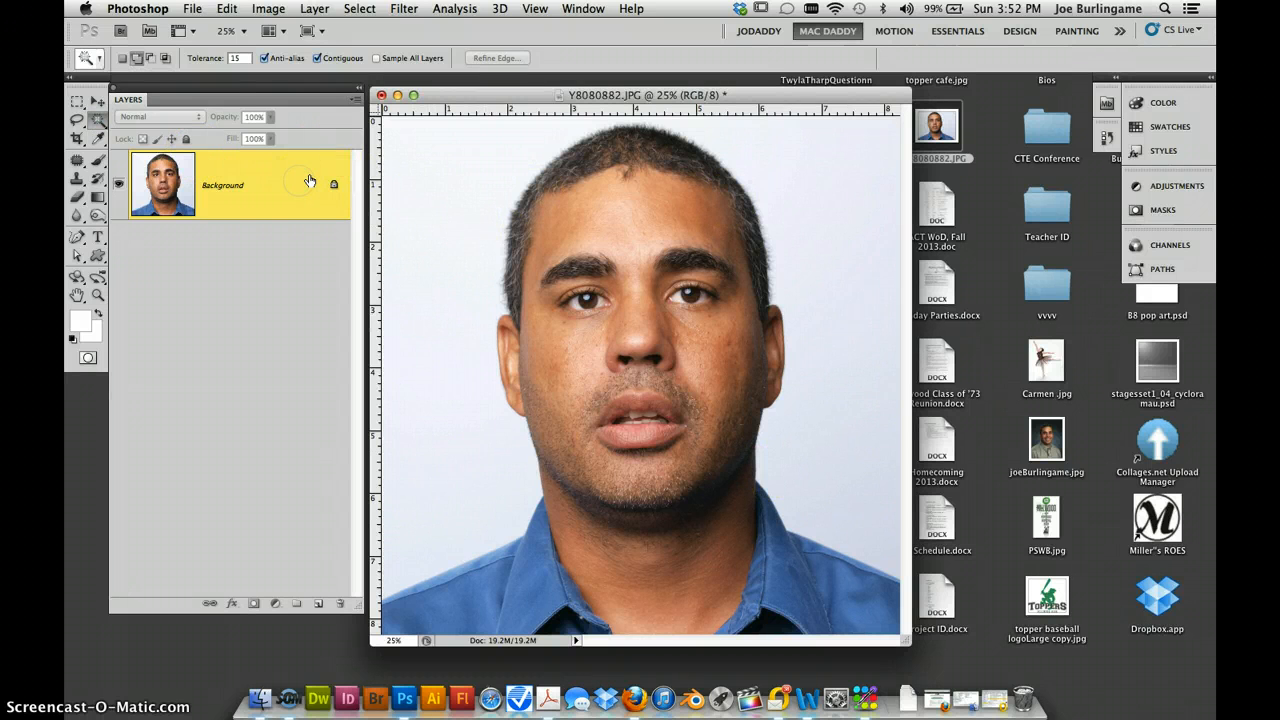
key(super+j)
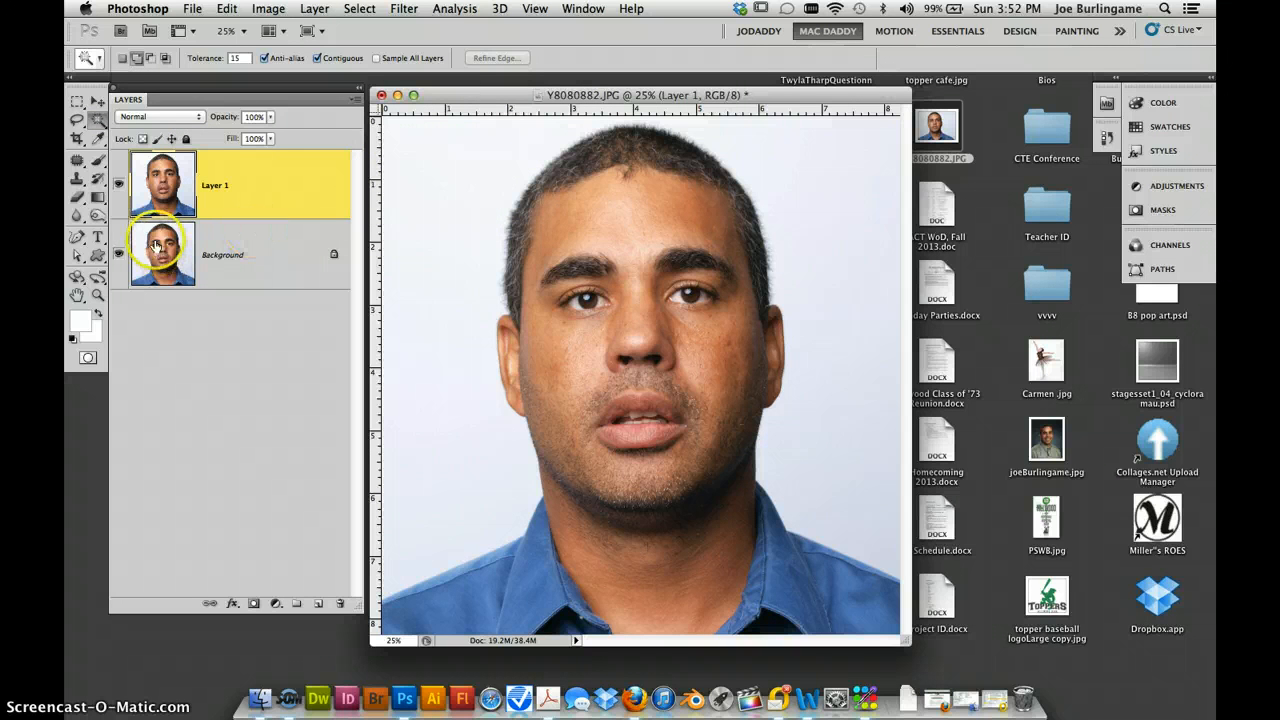
click(118, 254)
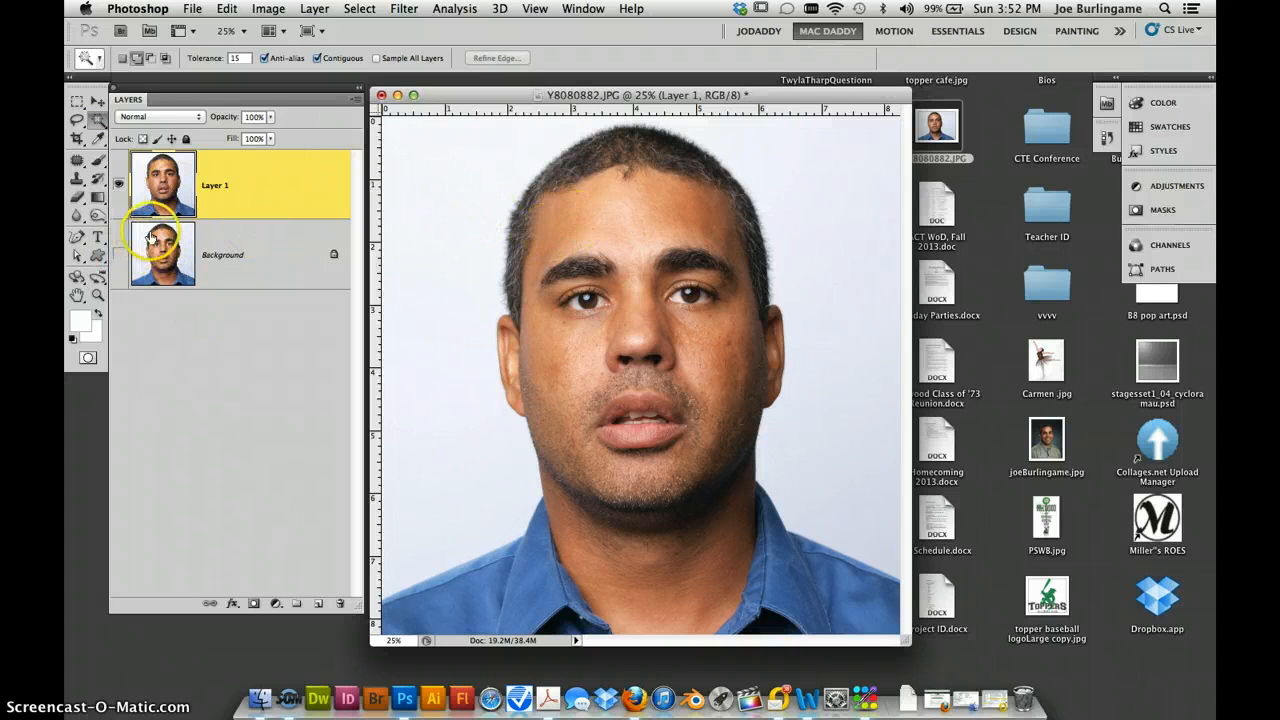
Step: Select the entire pale backdrop around the subject with the Magic Wand, using Add to selection for the areas beside the neck and shoulder
click(471, 371)
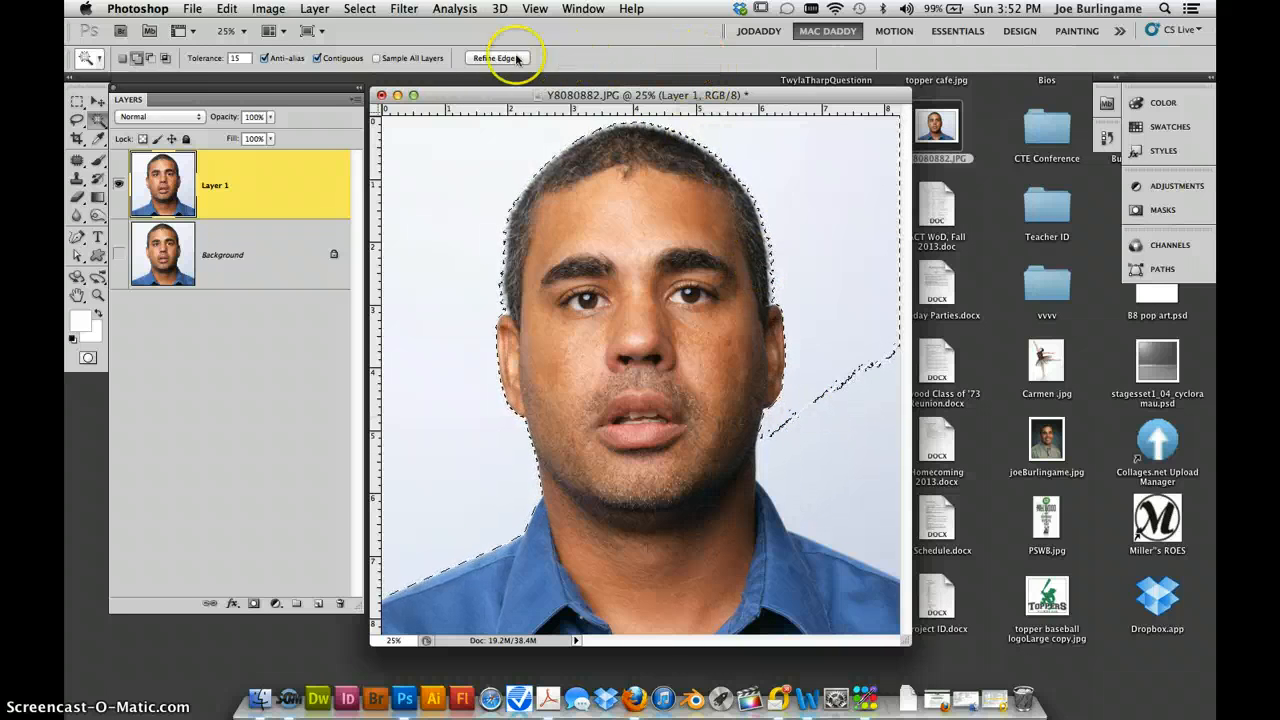
click(151, 60)
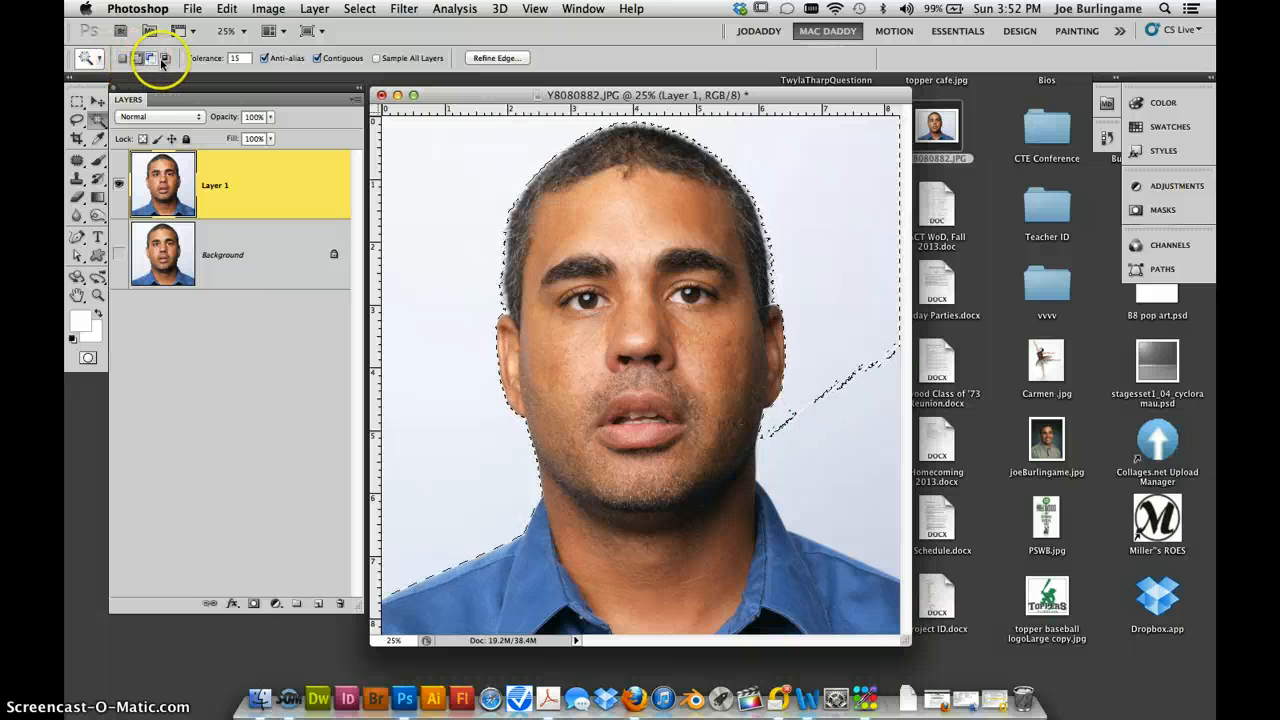
click(120, 59)
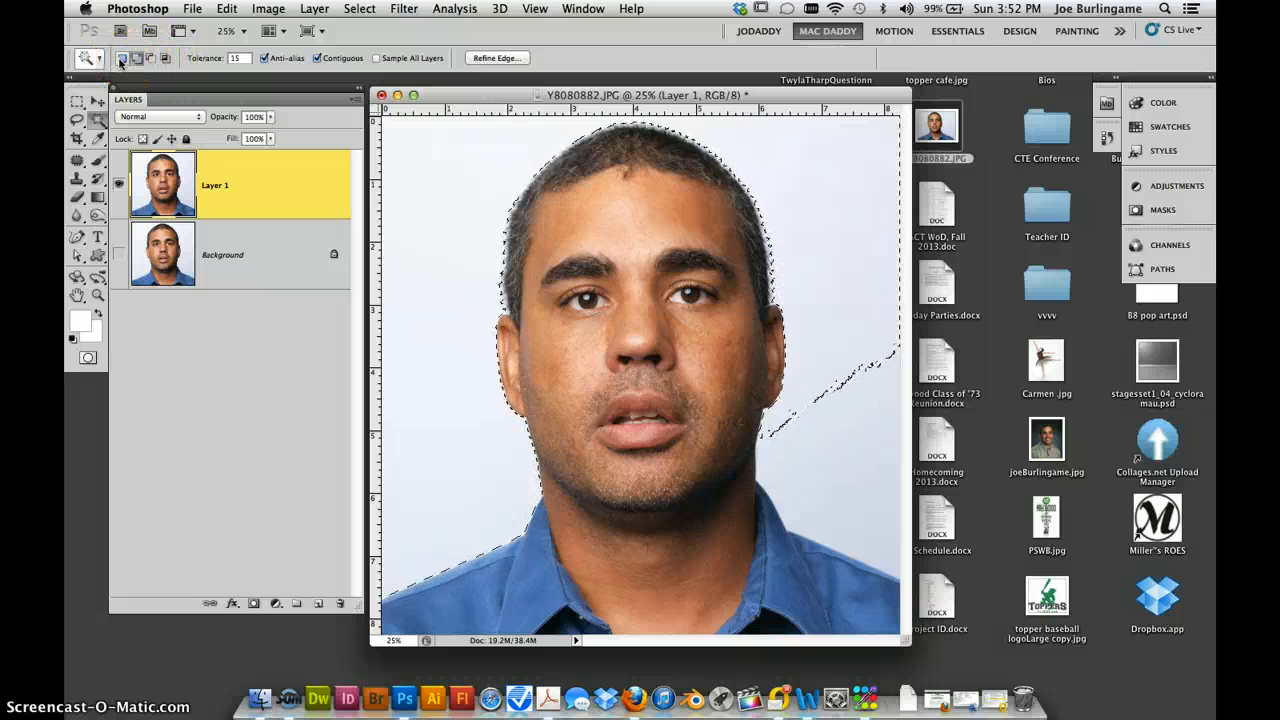
click(139, 60)
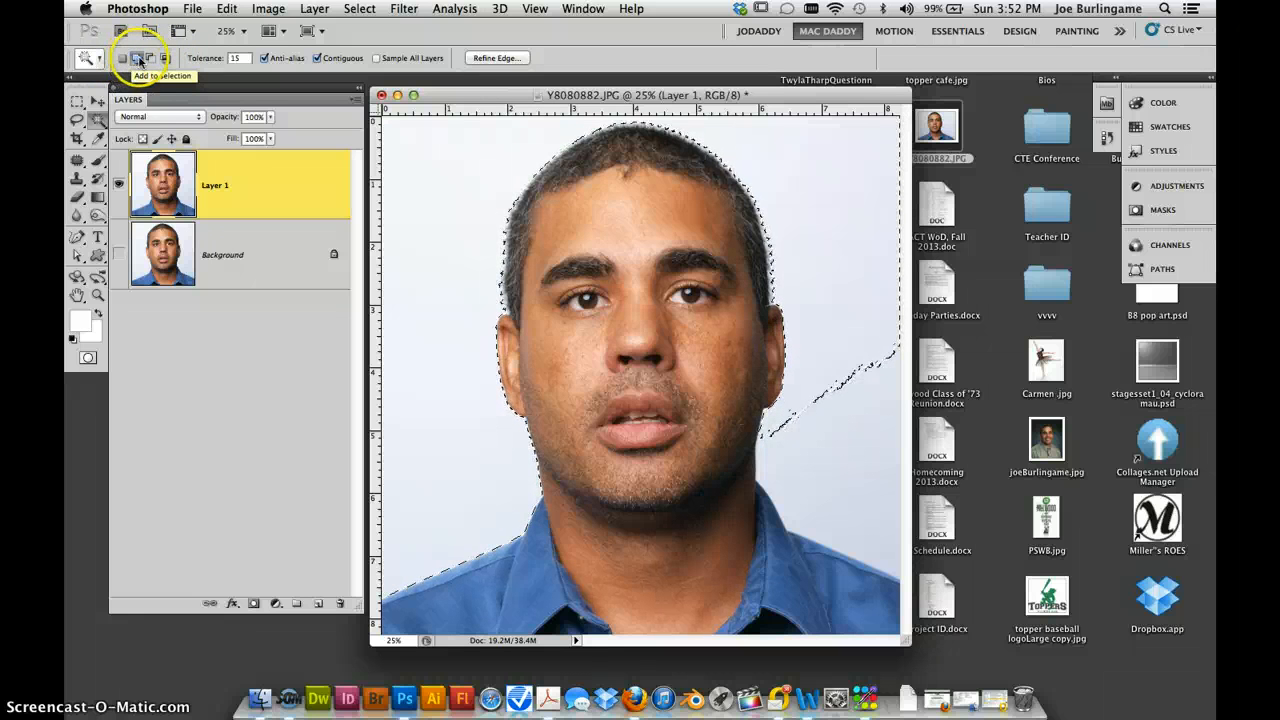
click(151, 59)
click(166, 60)
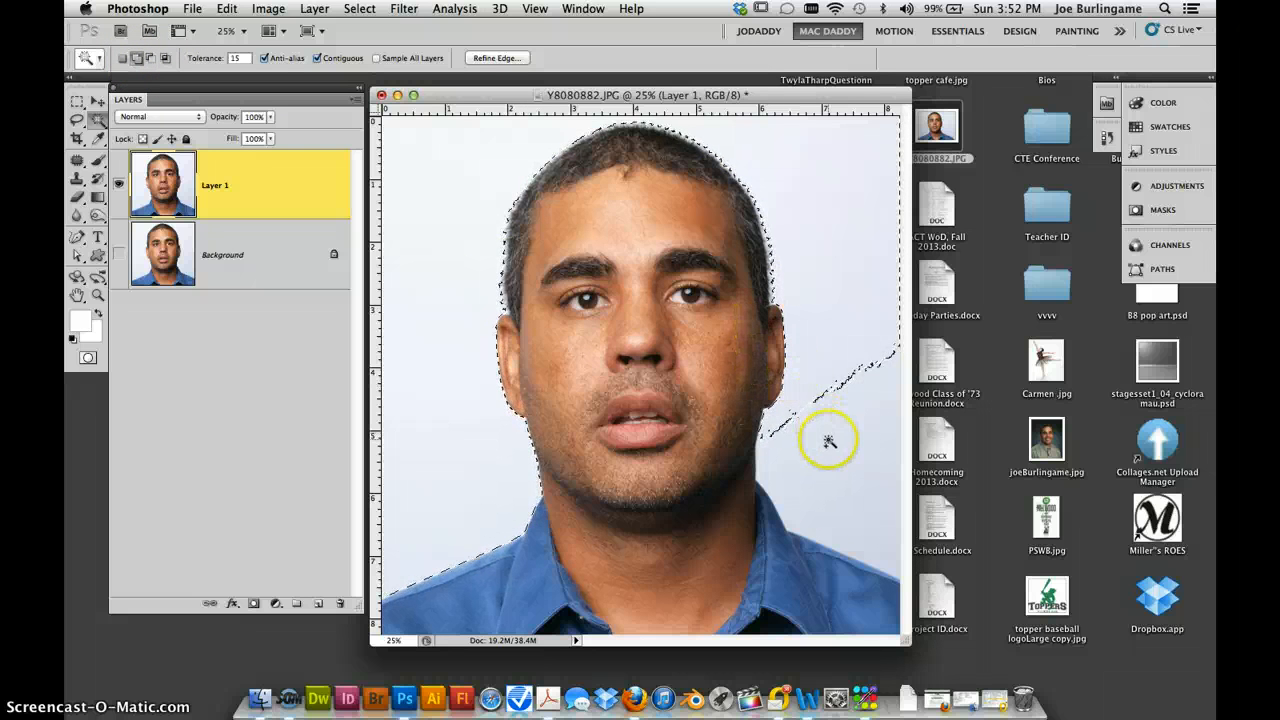
click(138, 58)
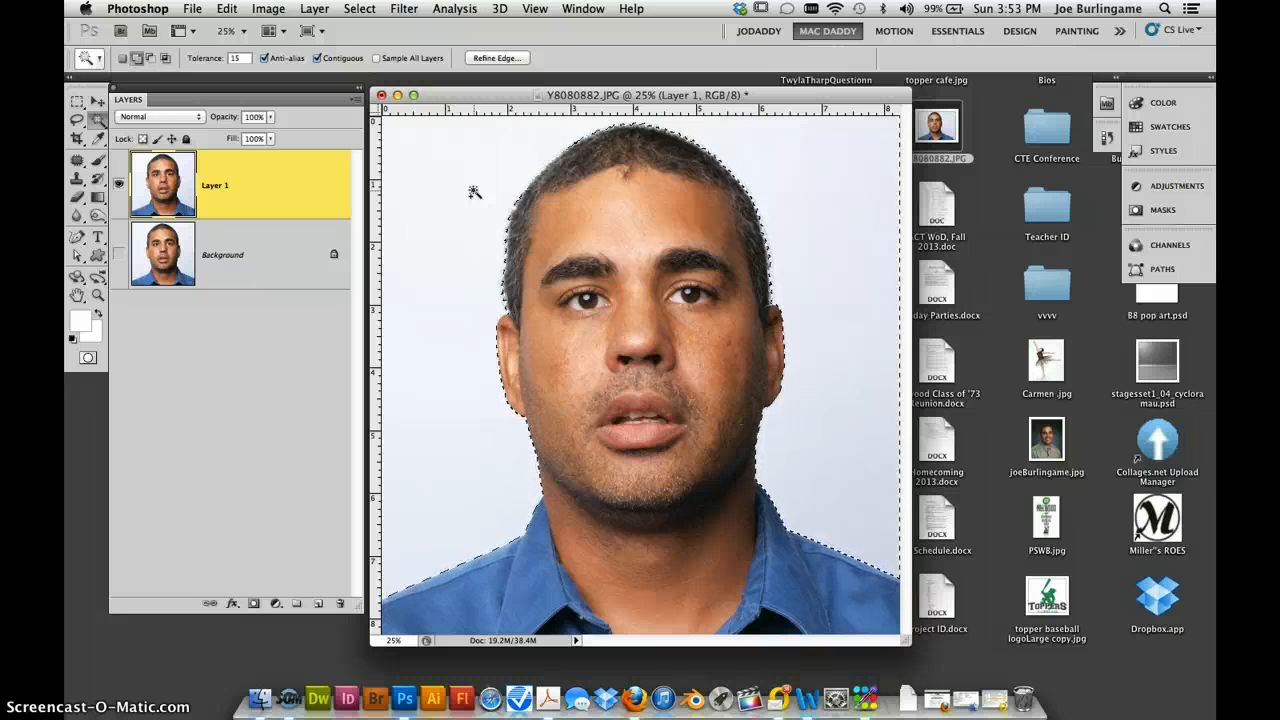
key(Delete)
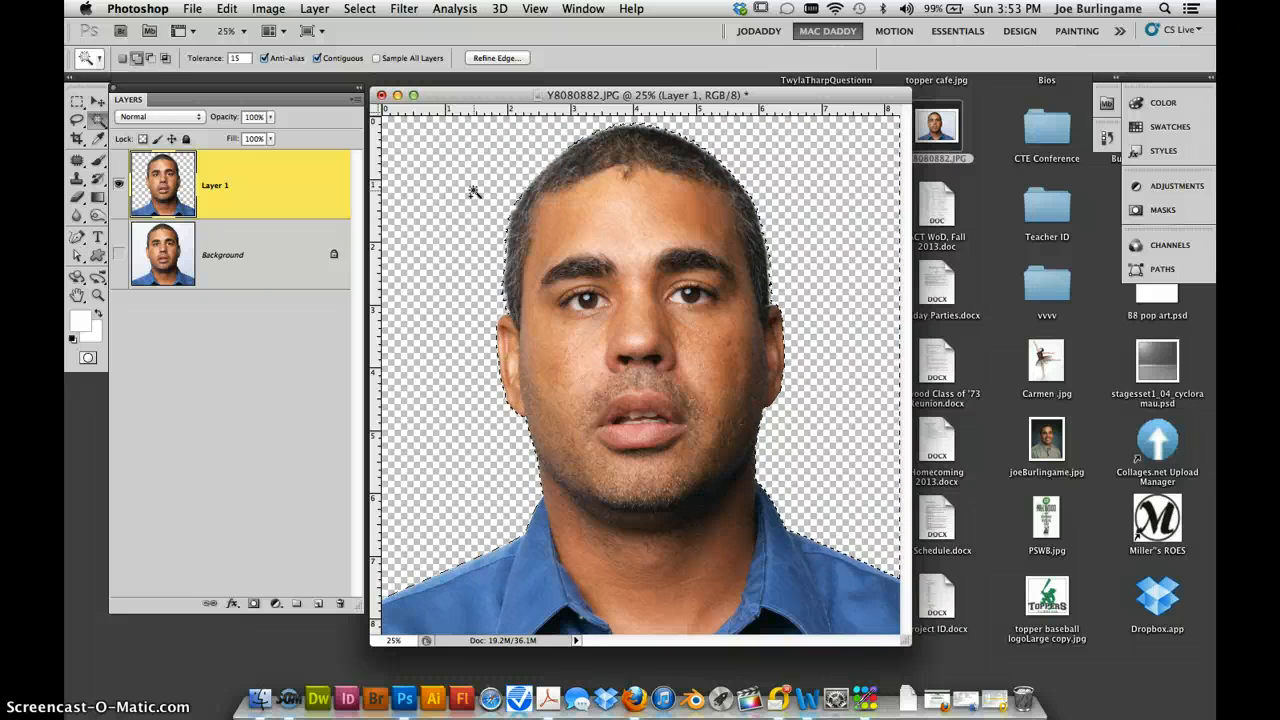
key(super+d)
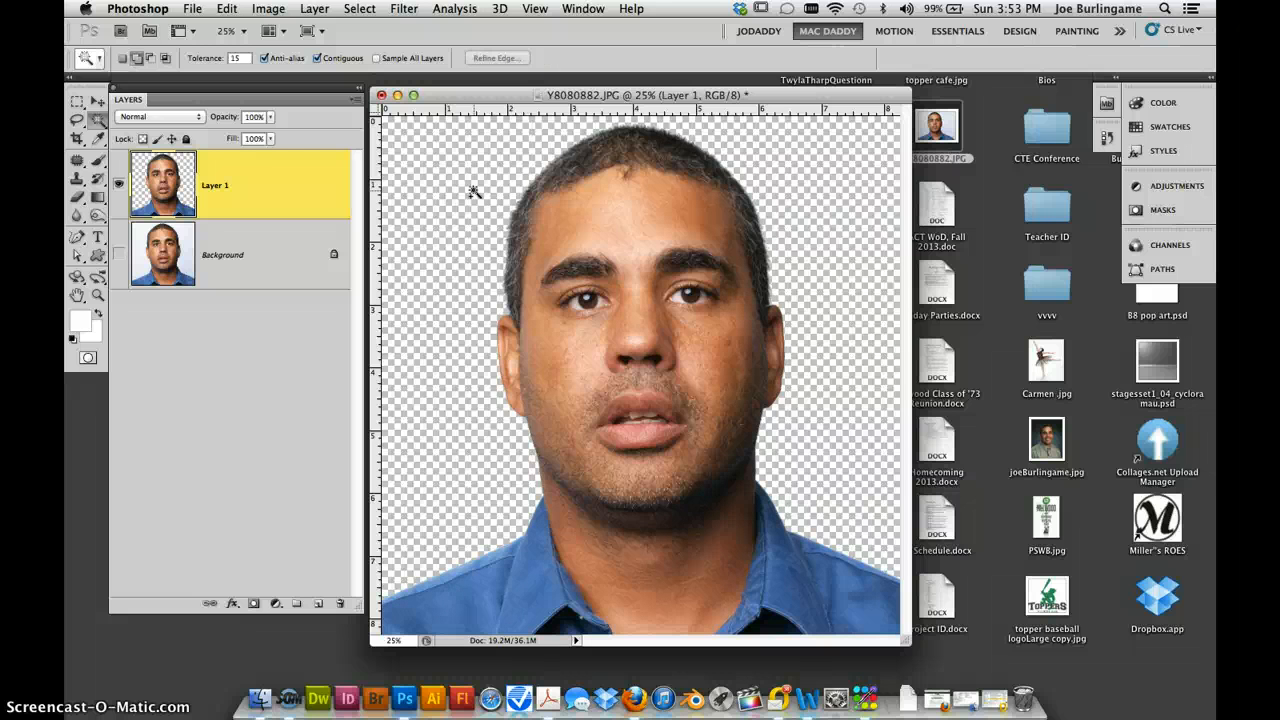
key(super+z)
key(super+z)
key(super+z)
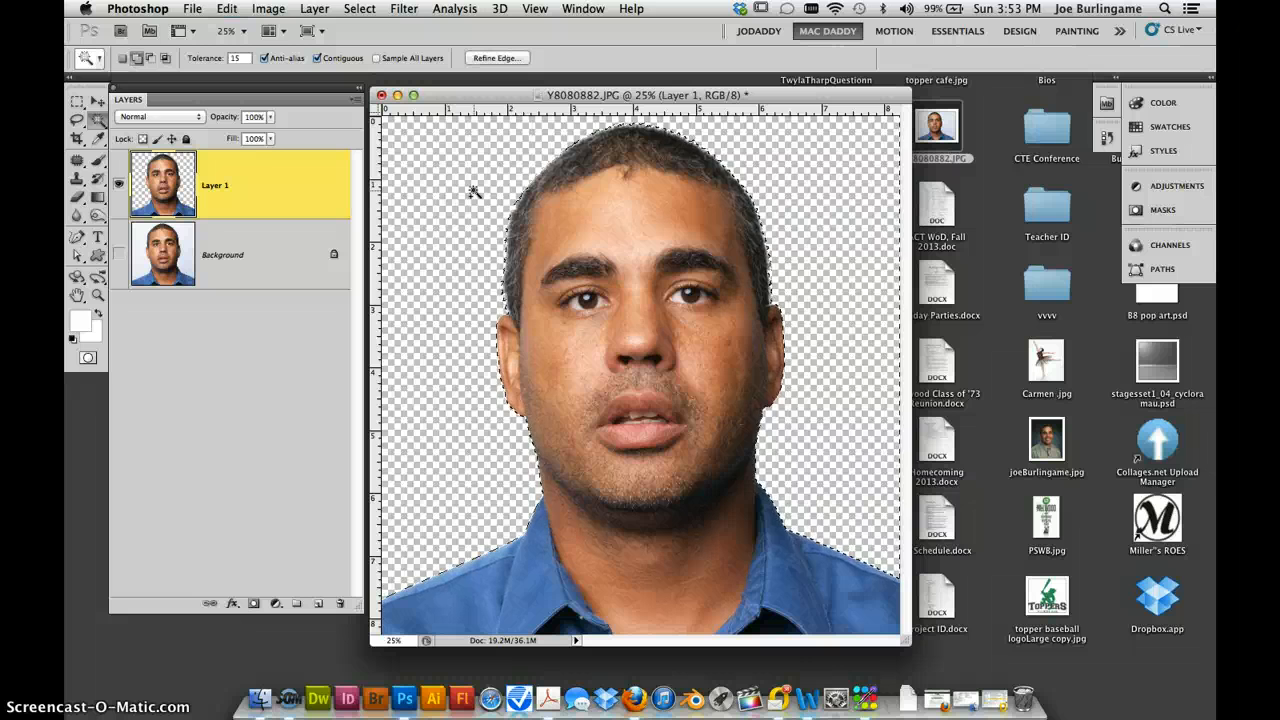
key(super+z)
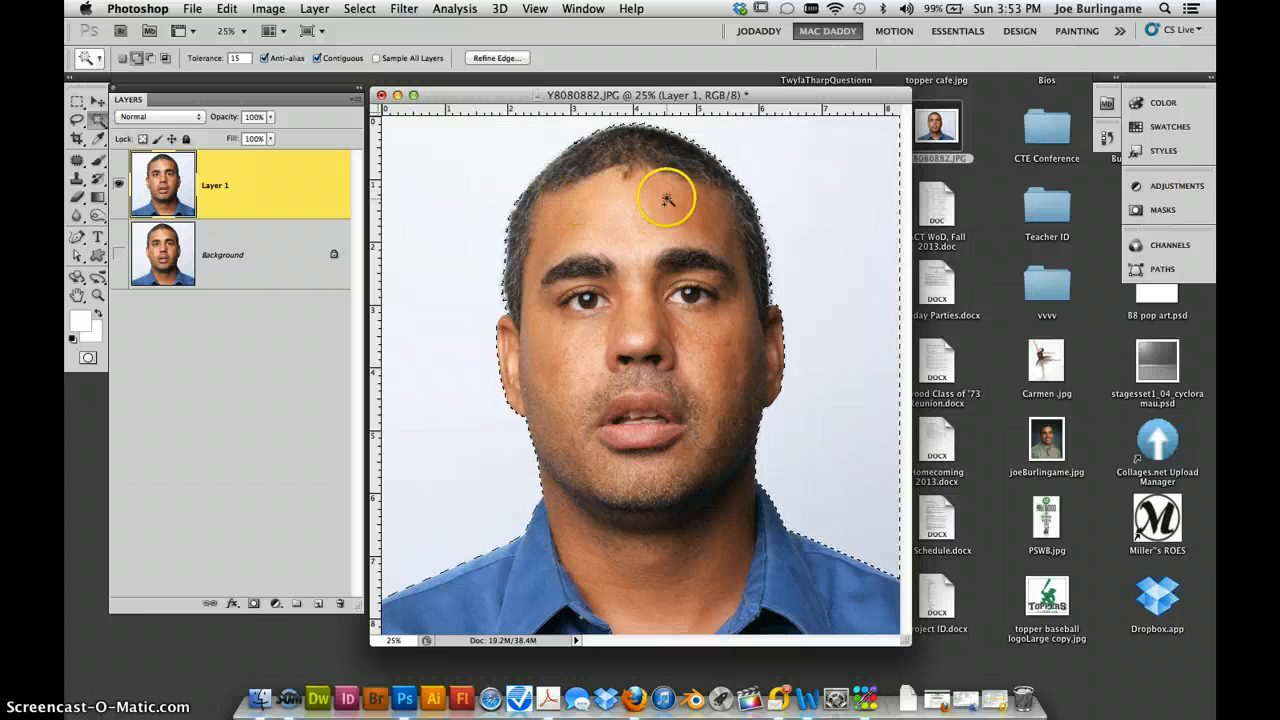
Step: Delete the selected backdrop from Layer 1 and clear the selection
key(Delete)
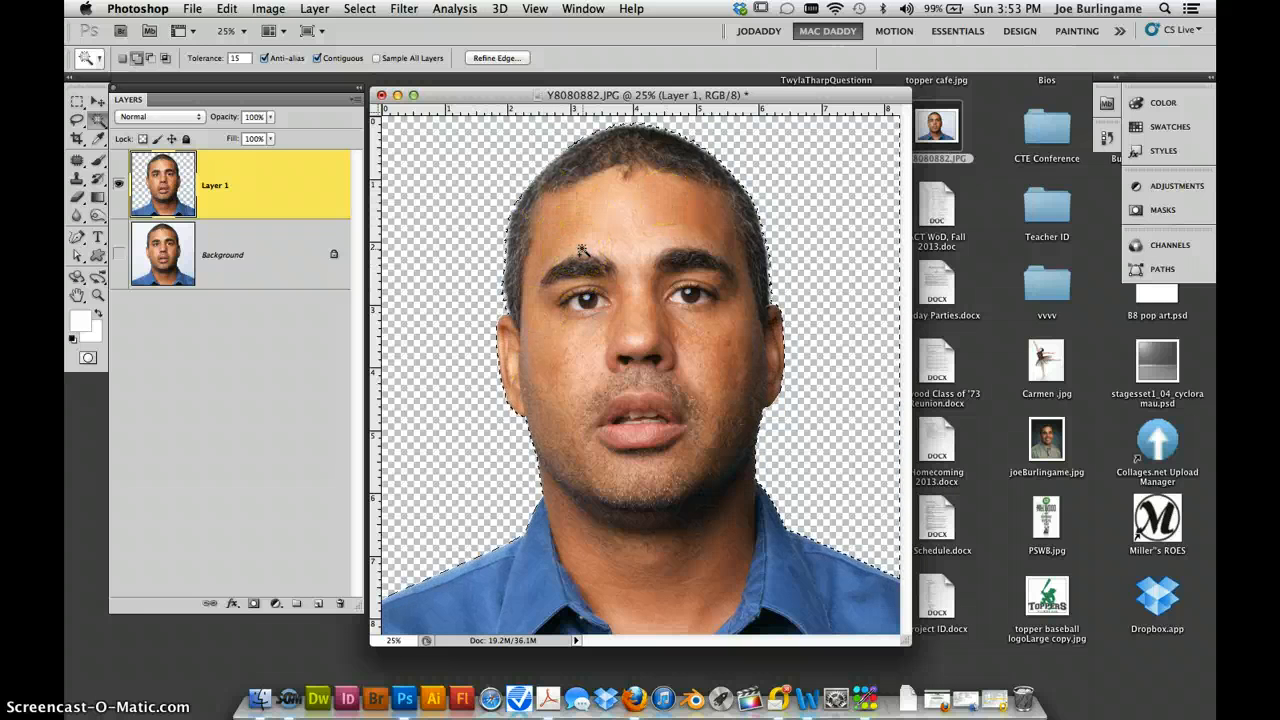
key(super+d)
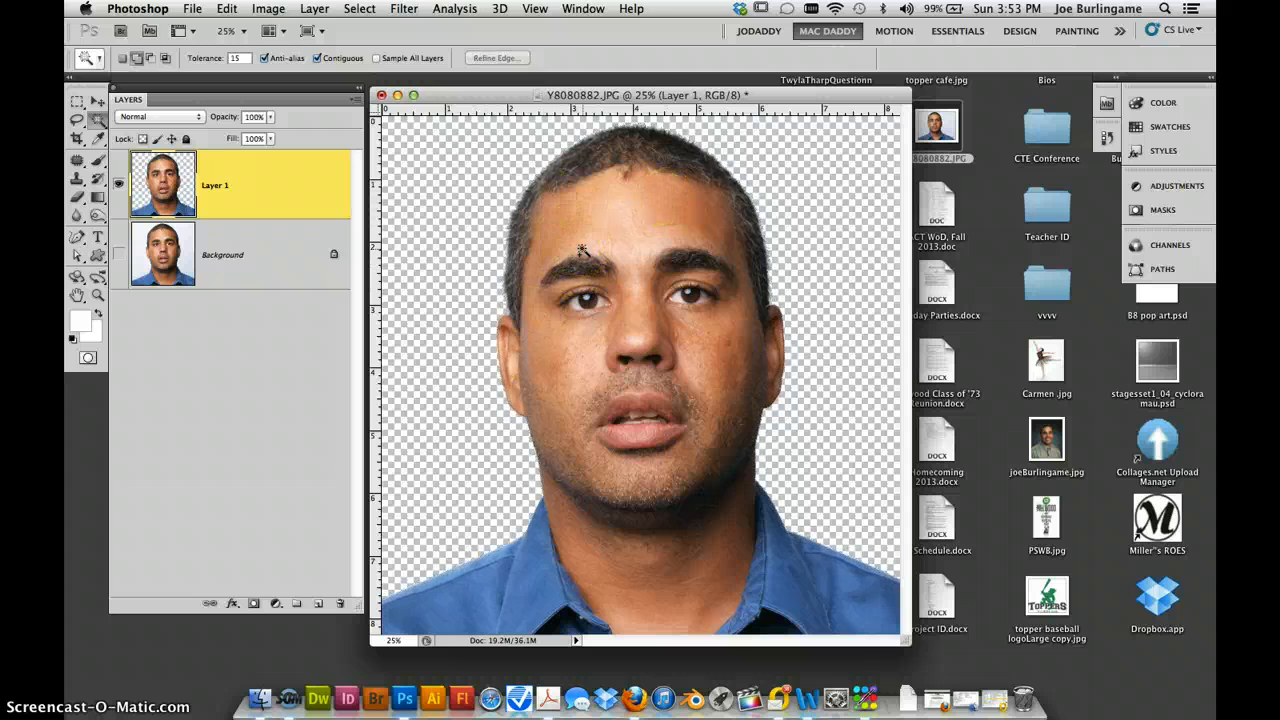
click(316, 9)
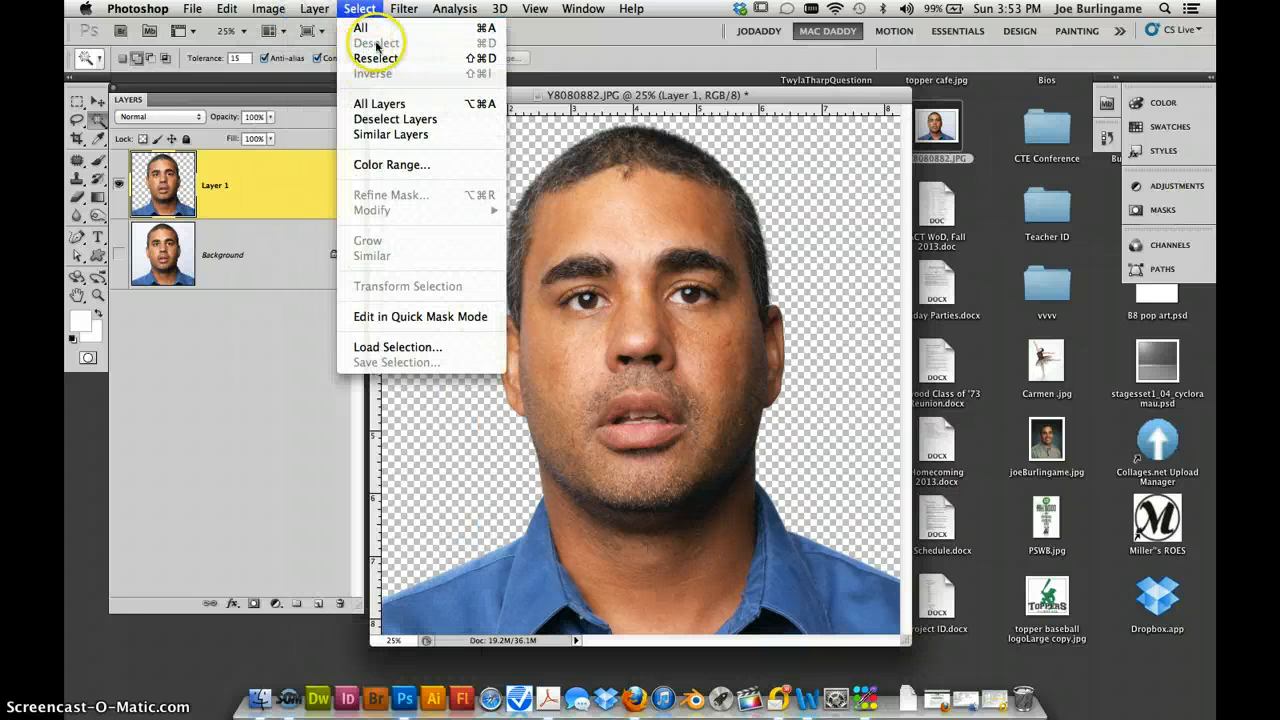
click(358, 10)
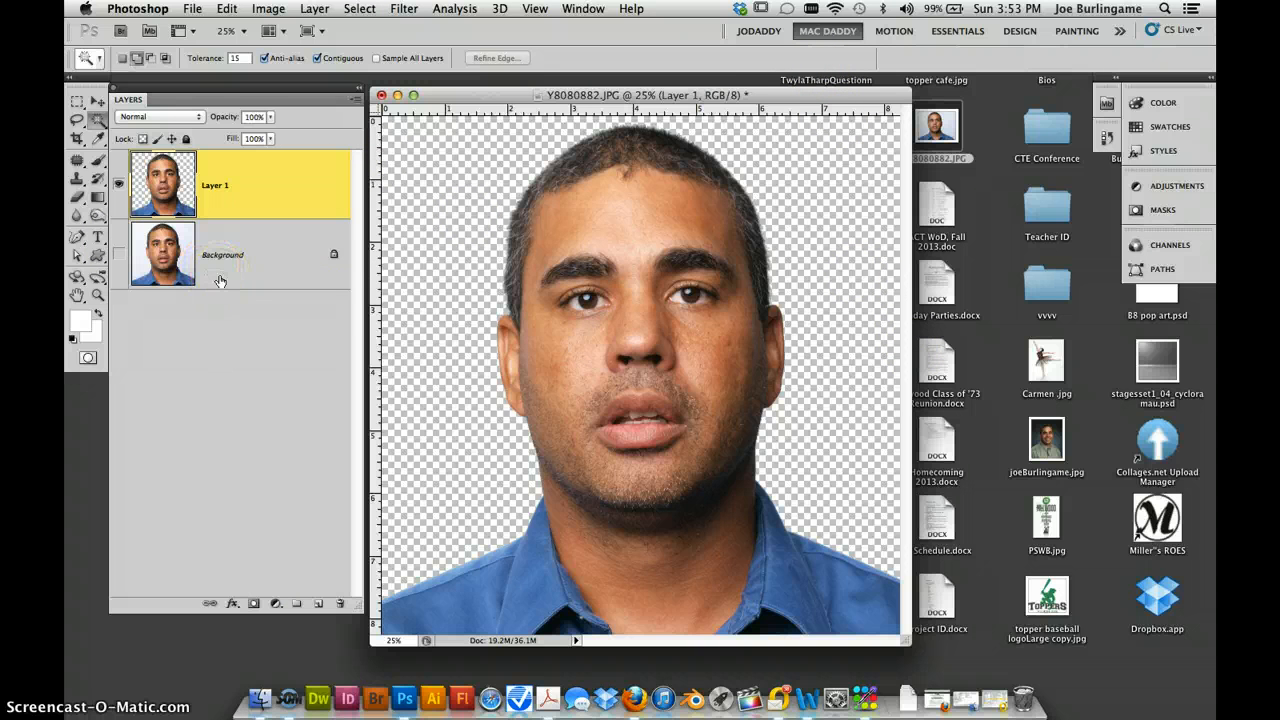
Step: Duplicate the cut-out portrait layer and add a new layer named background between the two cut-outs
key(super+j)
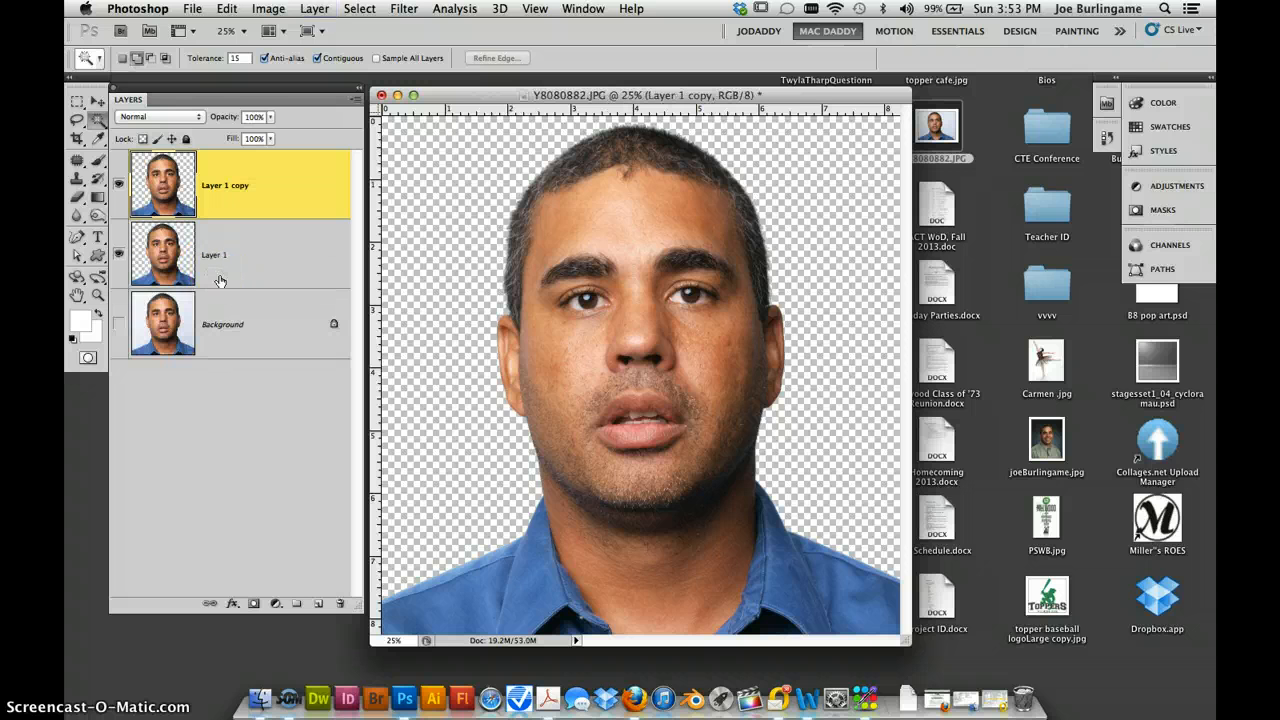
click(293, 254)
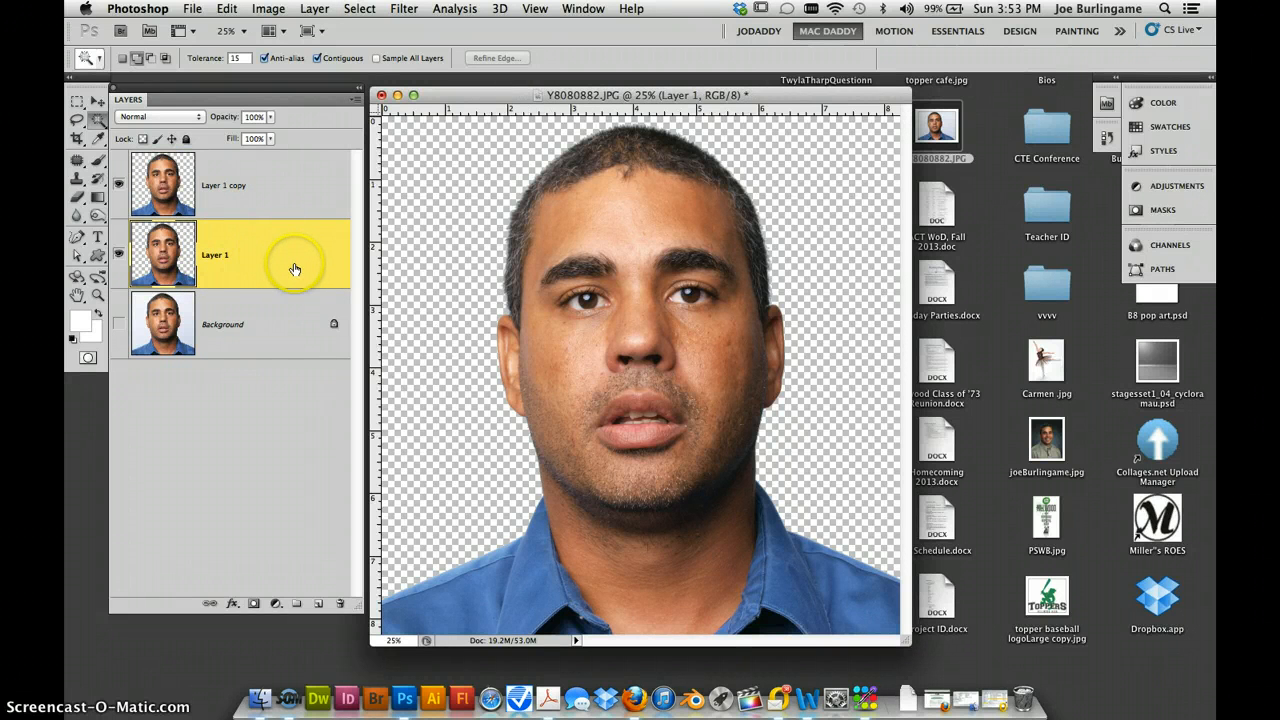
key(super+shift+n)
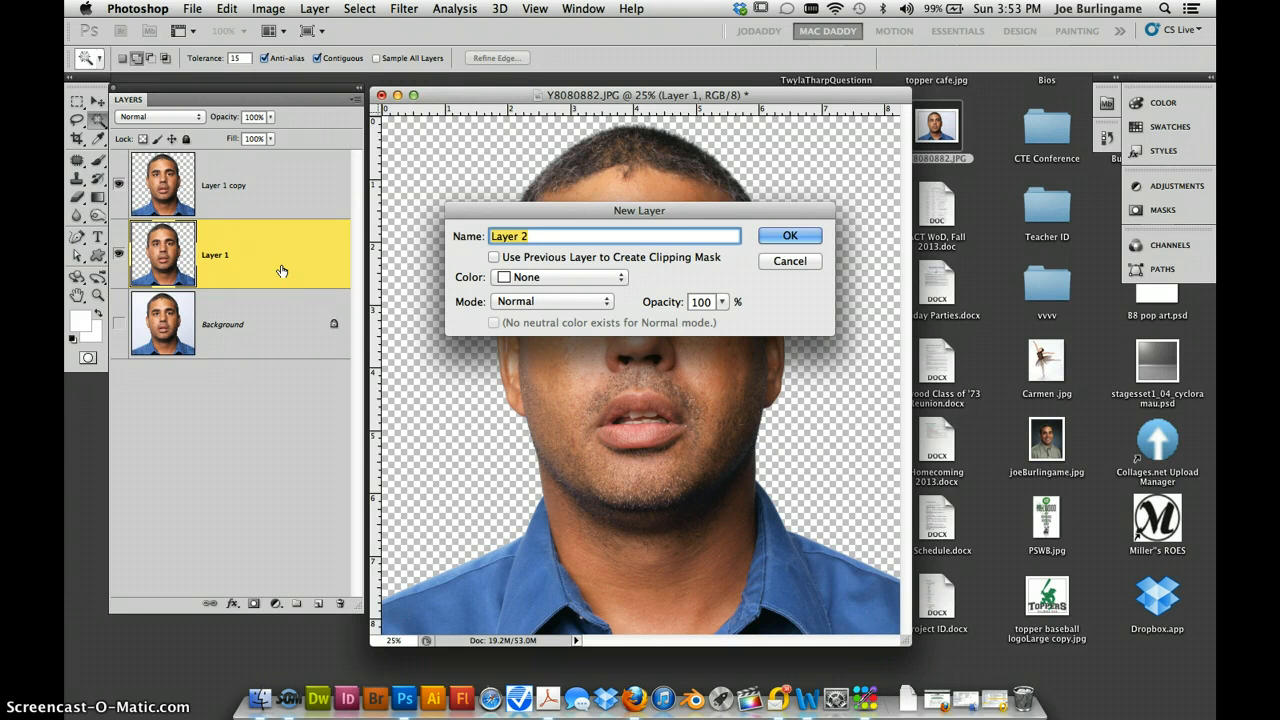
text(background)
key(Return)
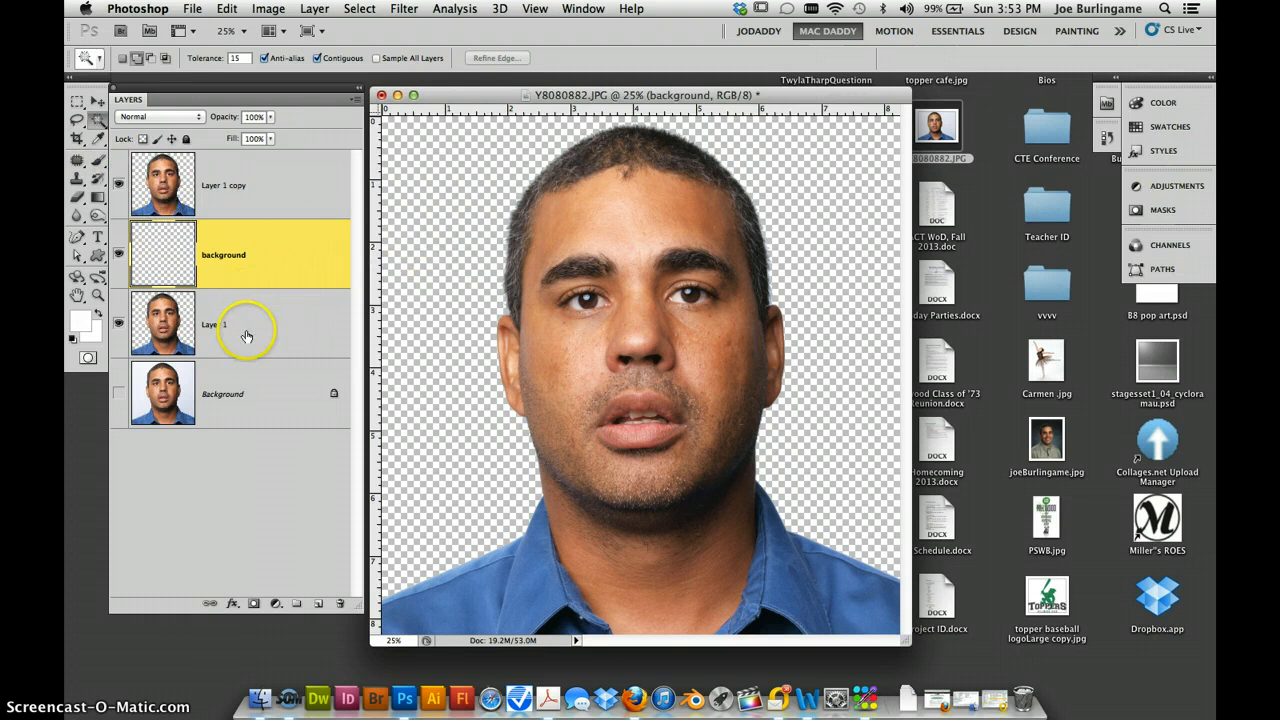
Step: Hide Layer 1 and fill the background layer with the bright pink colour f632a1 at 100% opacity in Normal mode
click(118, 323)
key(shift+F5)
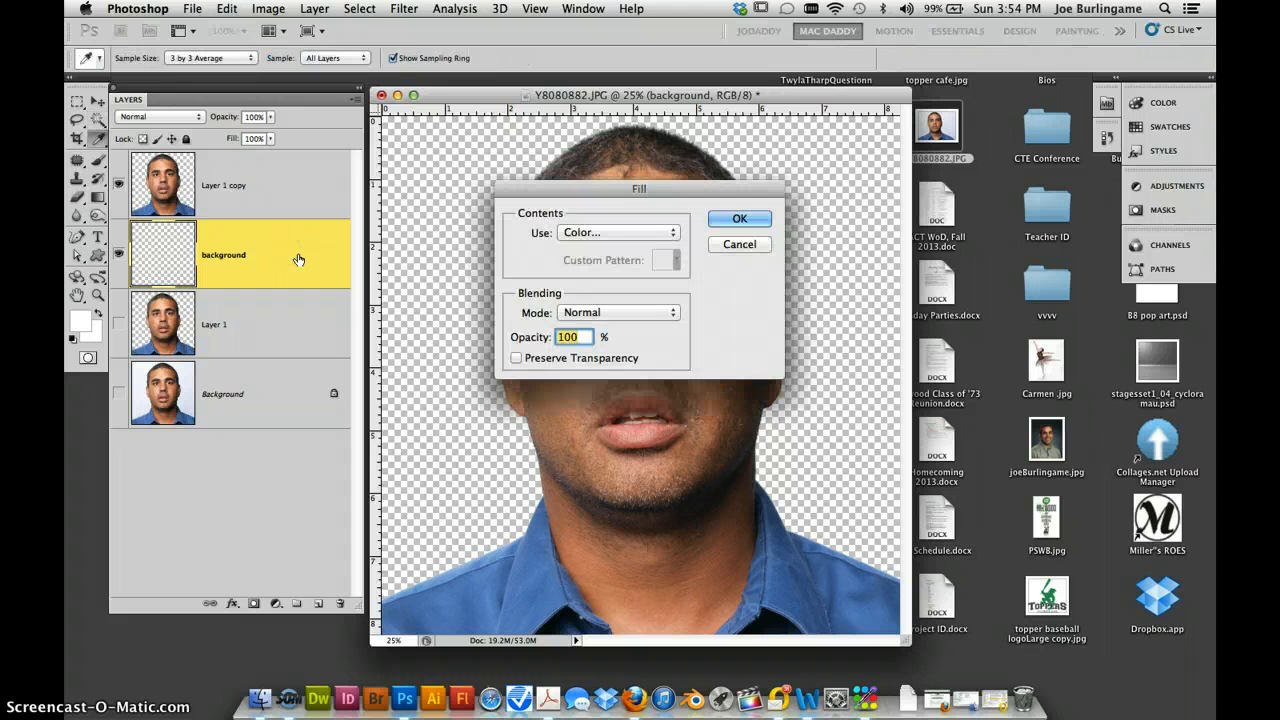
click(232, 10)
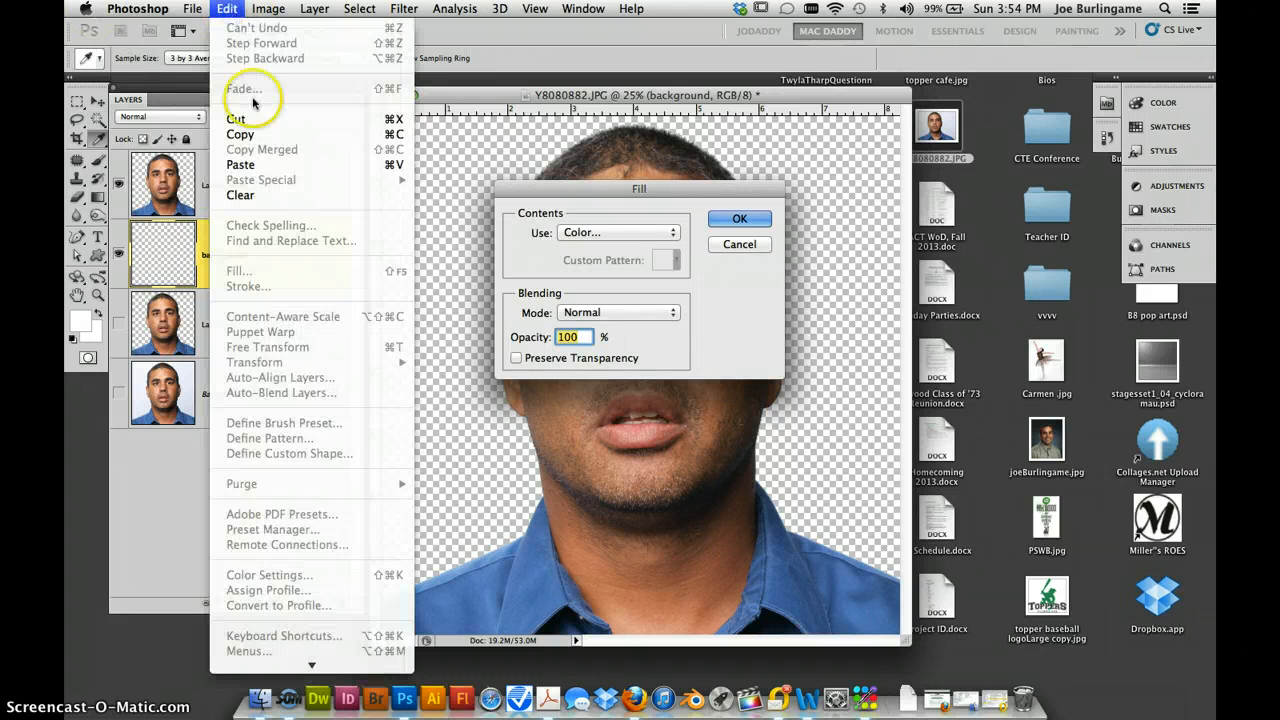
click(252, 162)
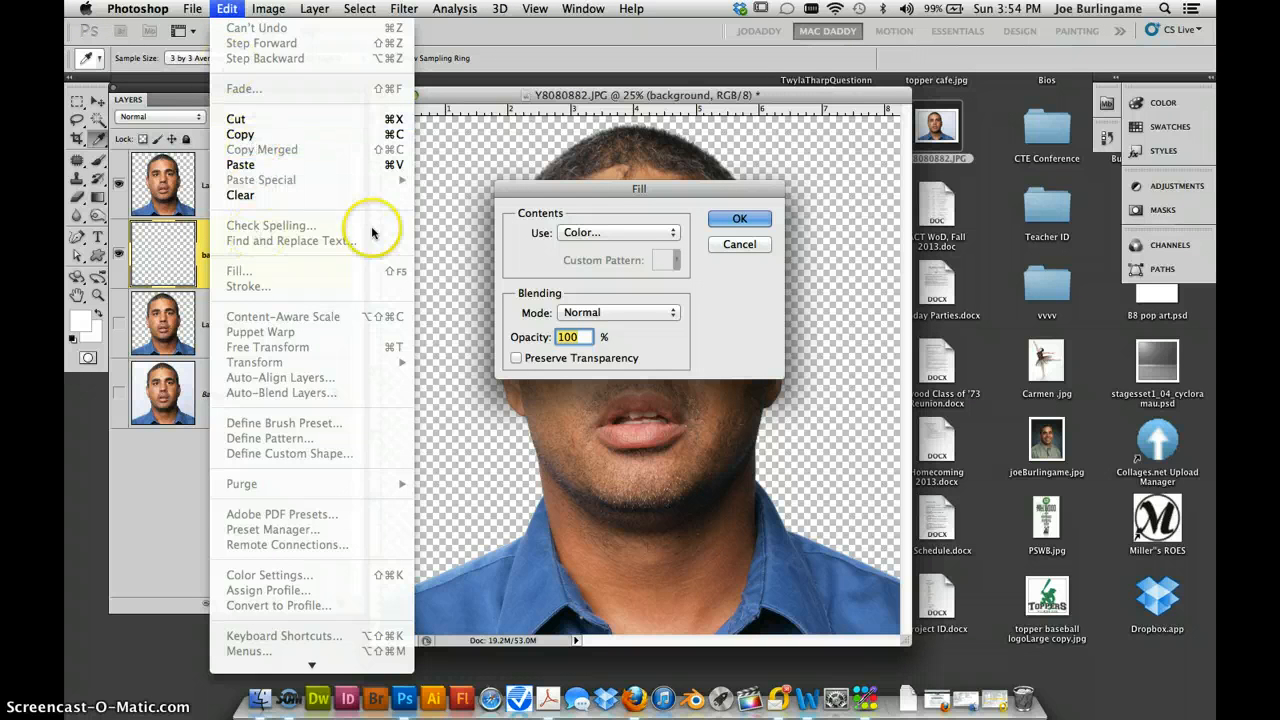
mouse_move(252, 18)
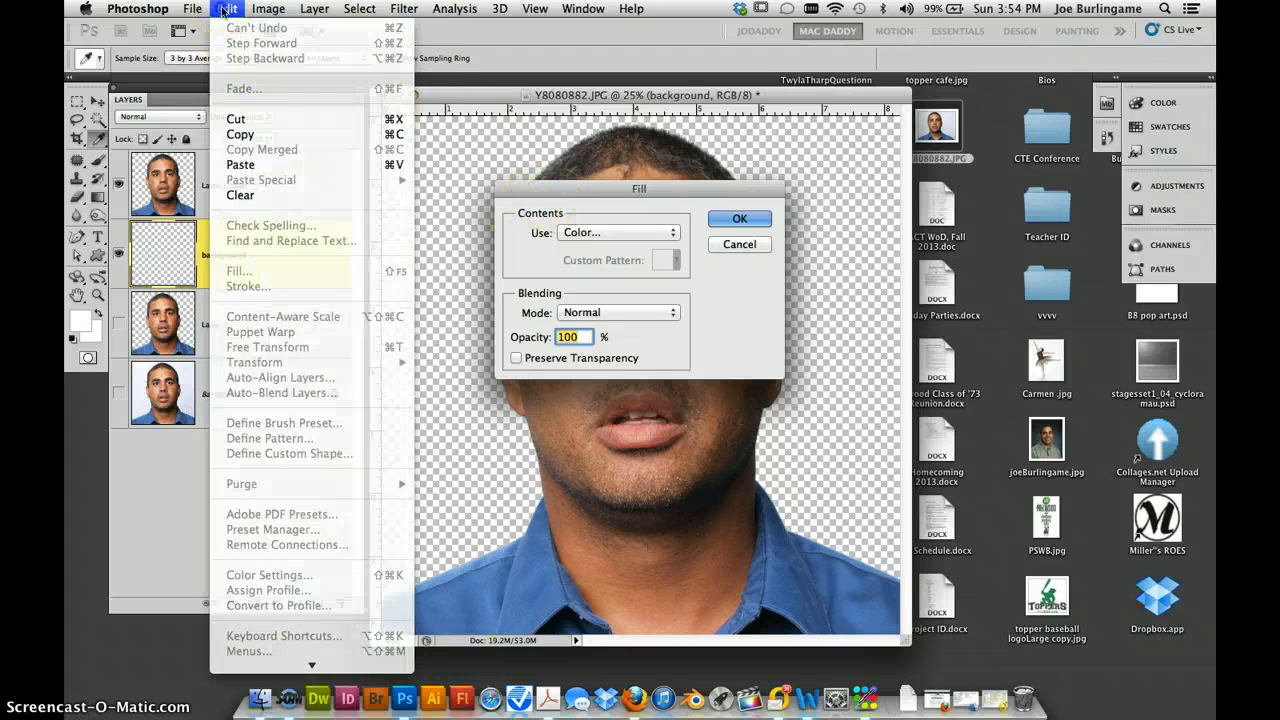
click(566, 182)
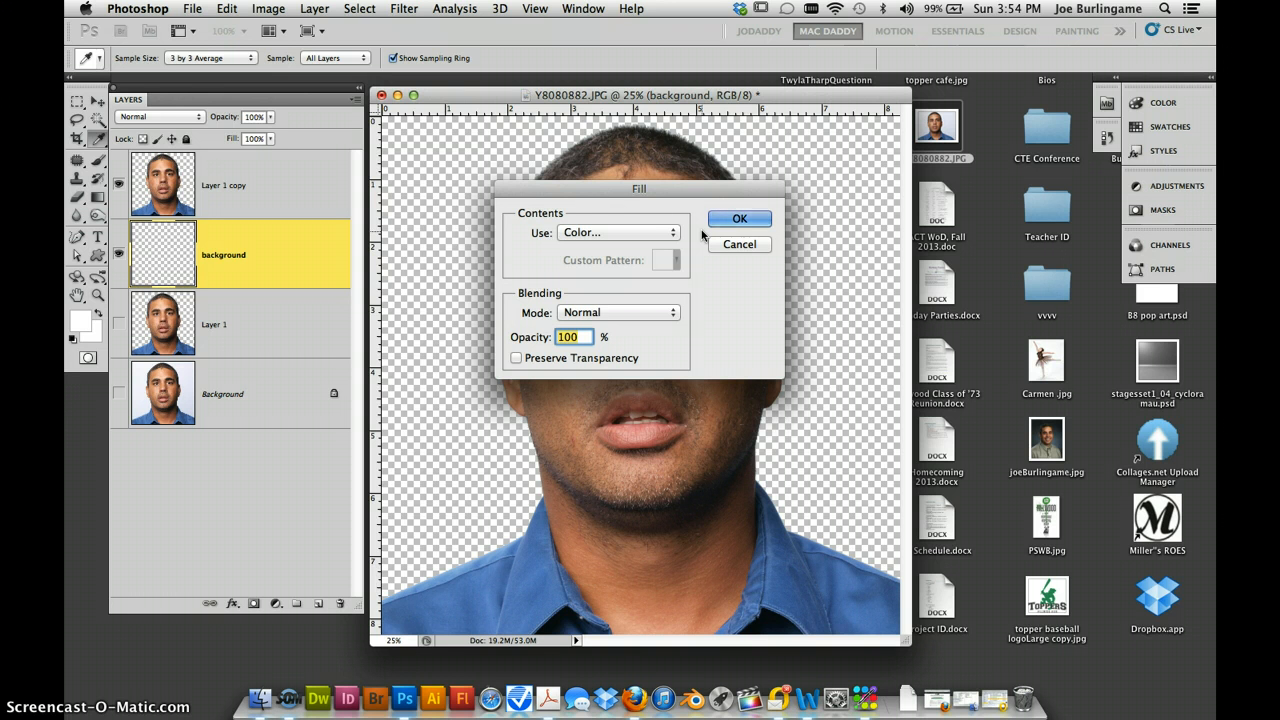
click(665, 232)
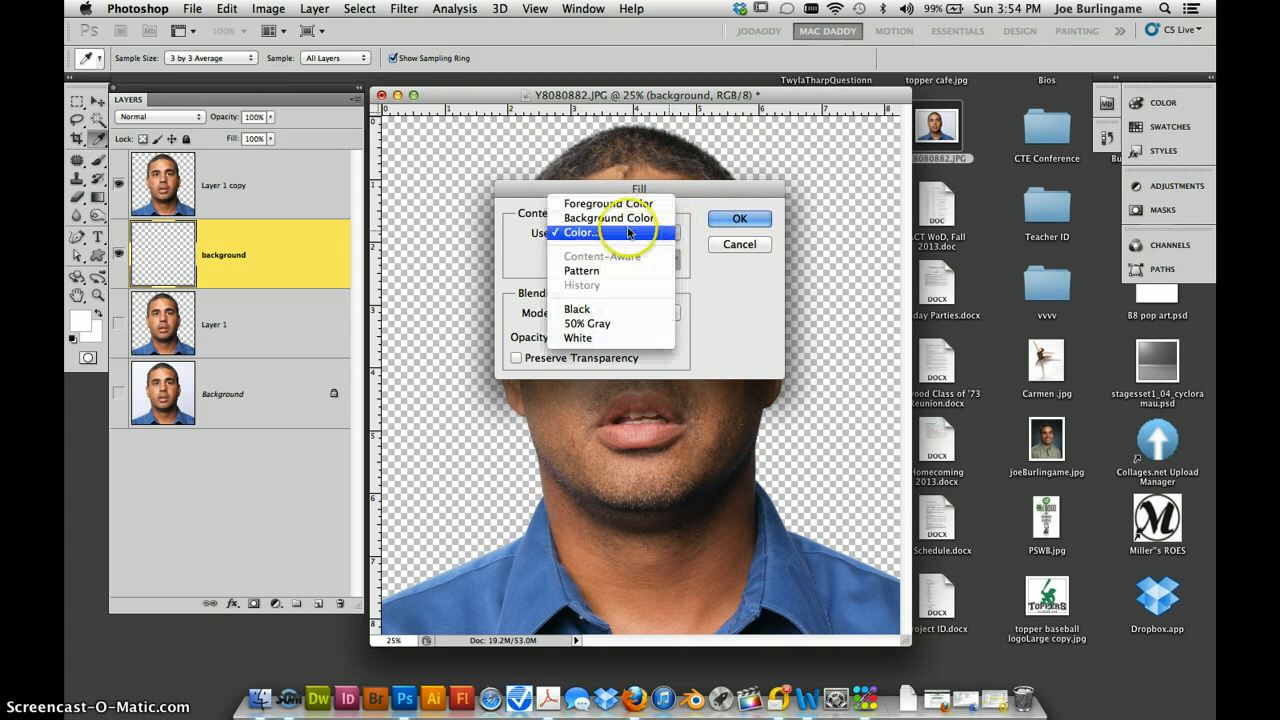
click(629, 232)
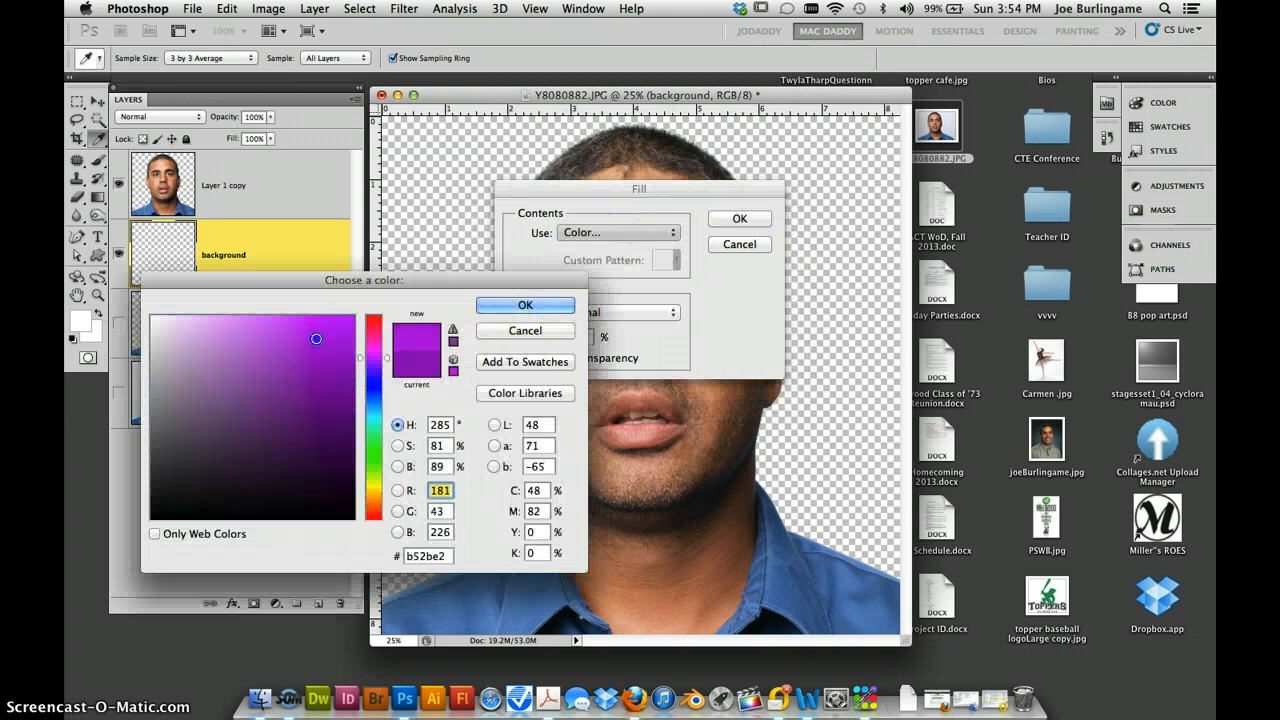
drag(376, 357, 313, 323)
click(344, 346)
click(499, 307)
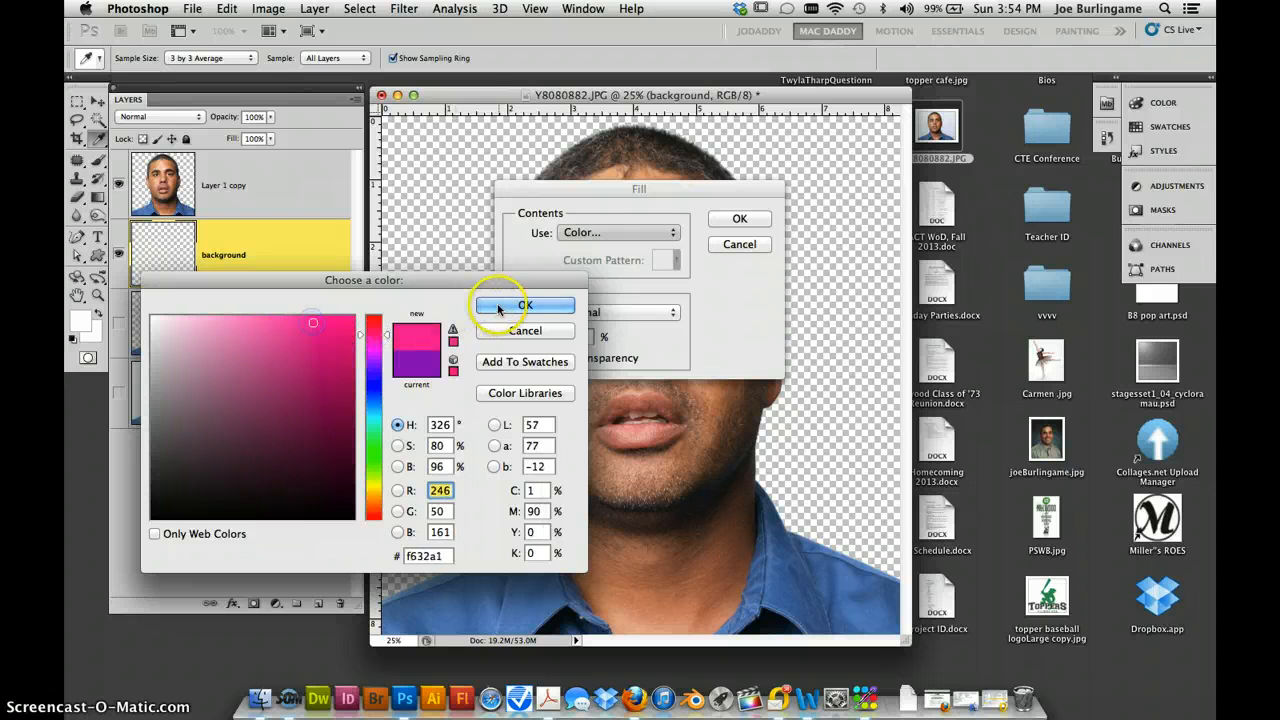
click(742, 220)
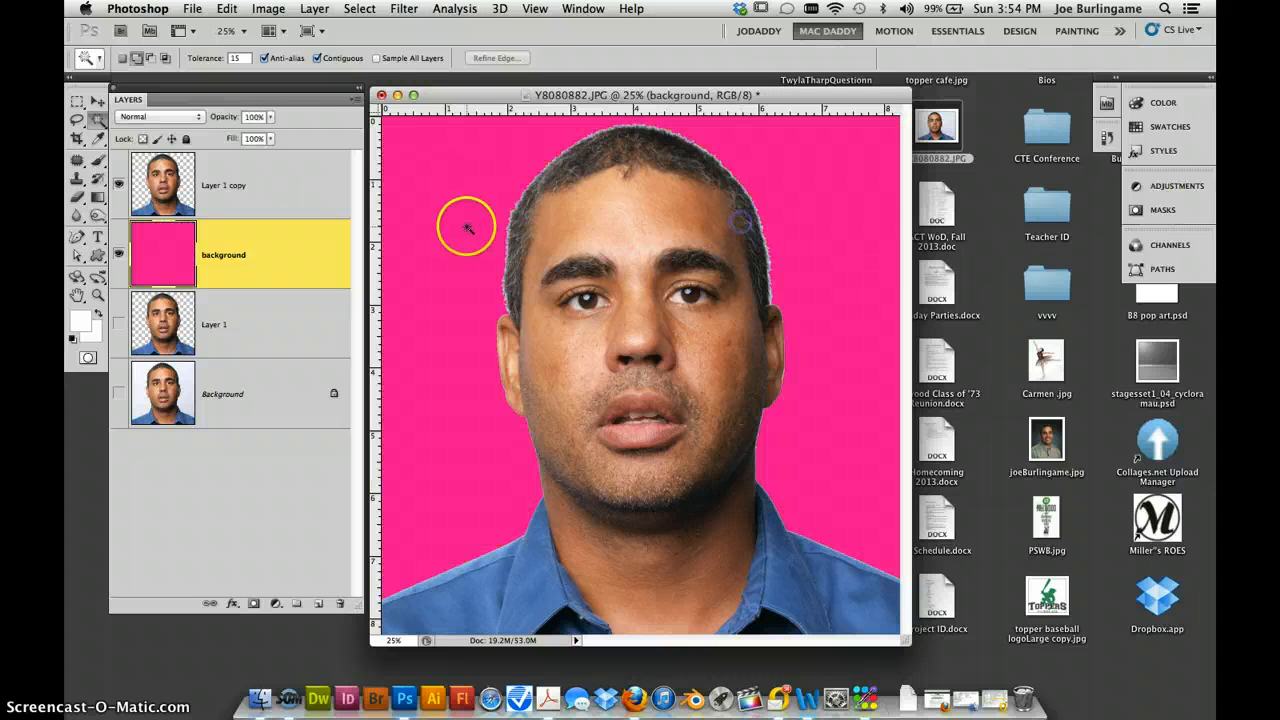
Step: Sample the backdrop pink as the foreground colour and choose the pink-to-white gradient preset for the Gradient tool
click(98, 197)
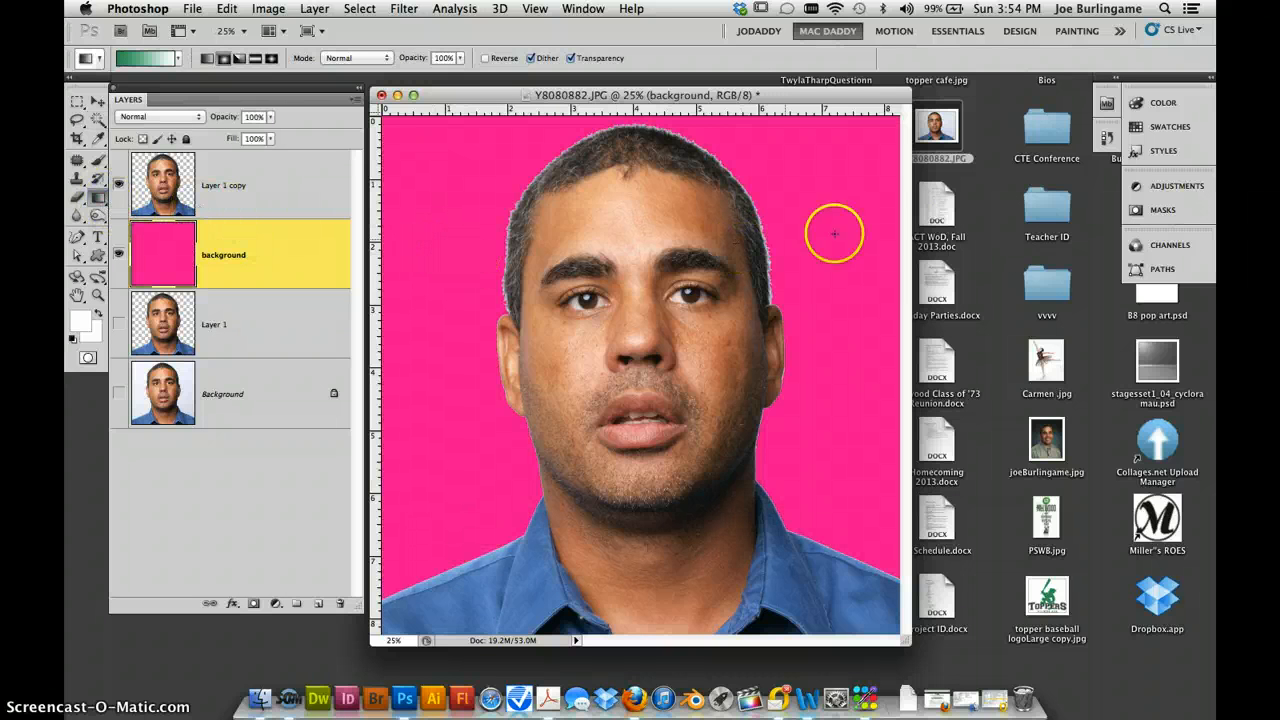
click(178, 58)
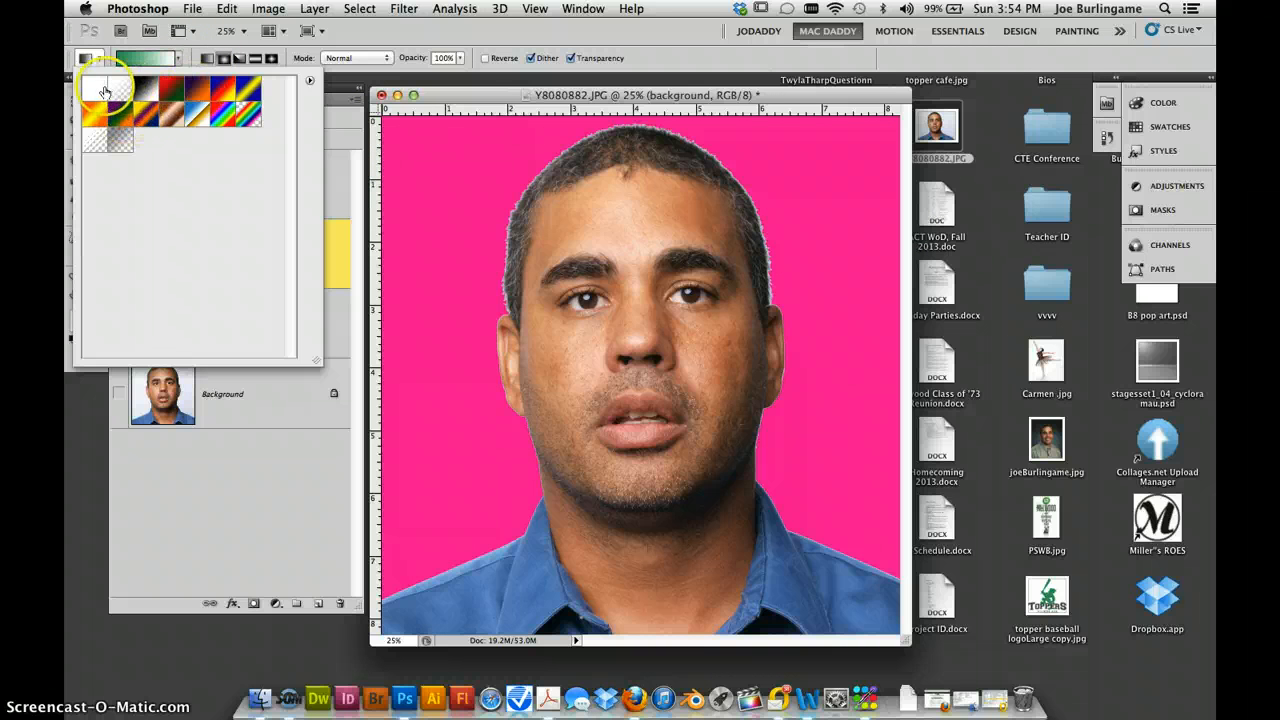
click(178, 58)
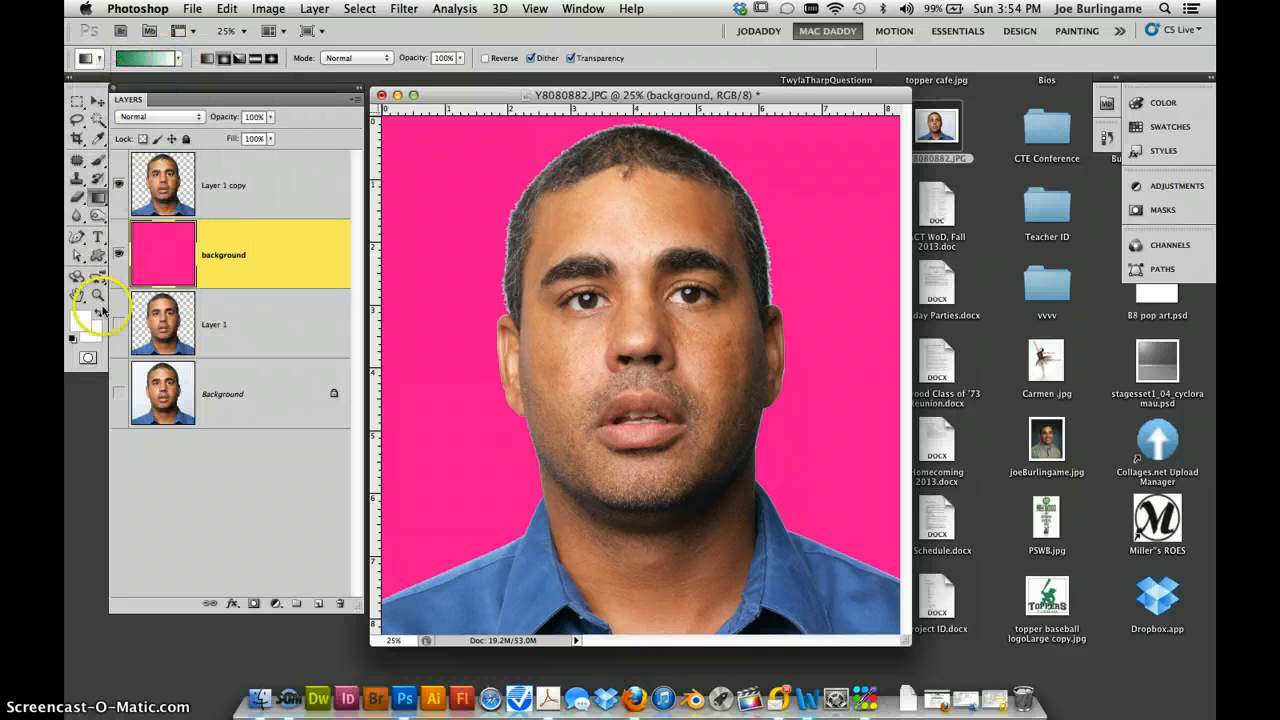
click(80, 318)
click(440, 212)
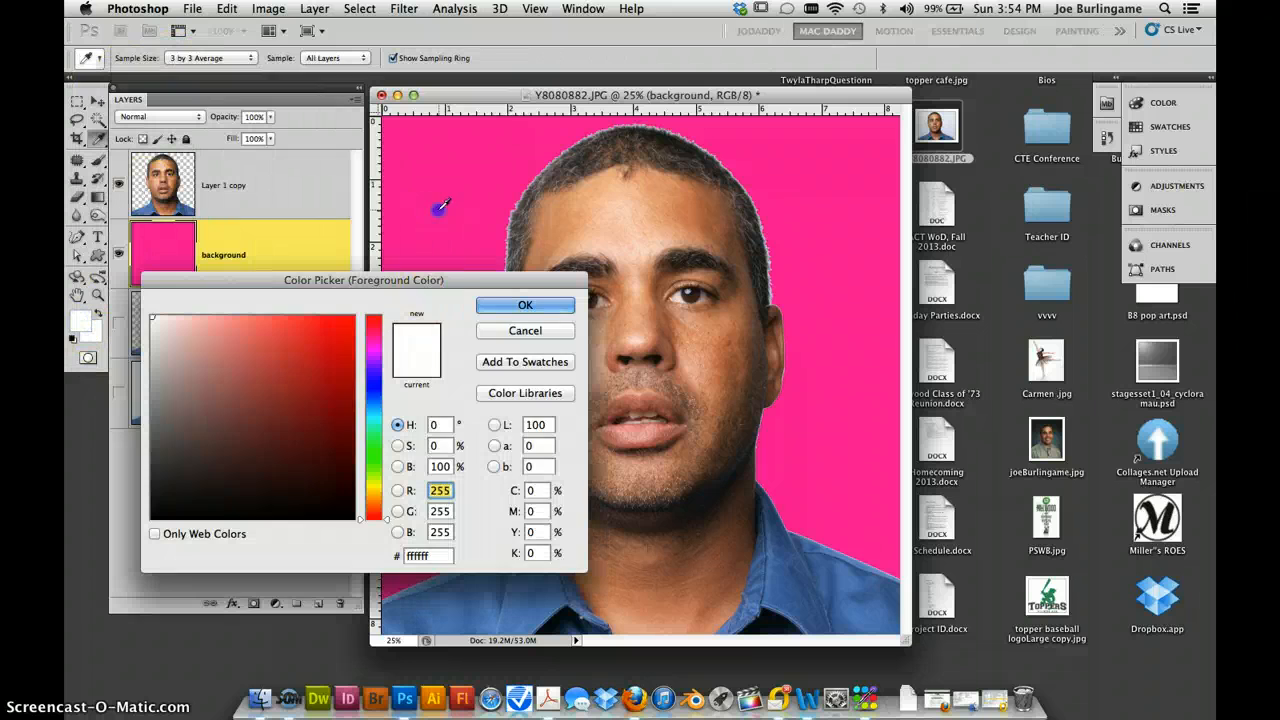
click(520, 302)
click(179, 58)
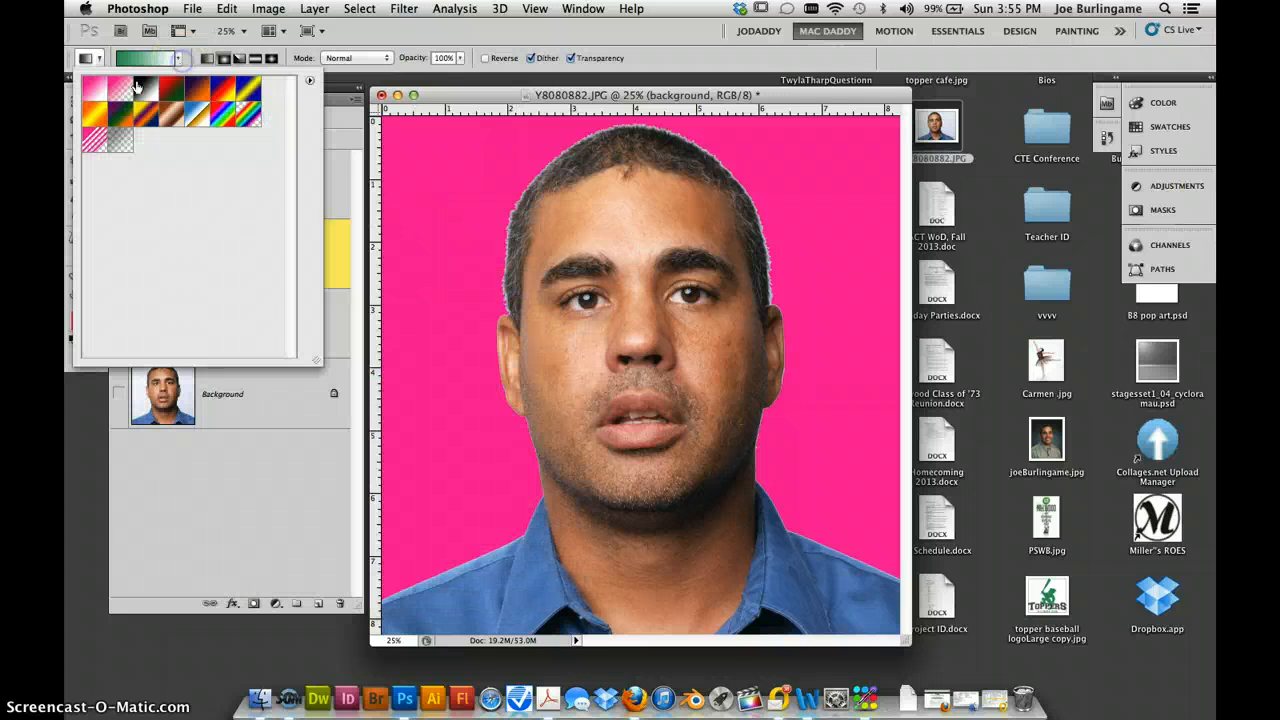
click(122, 88)
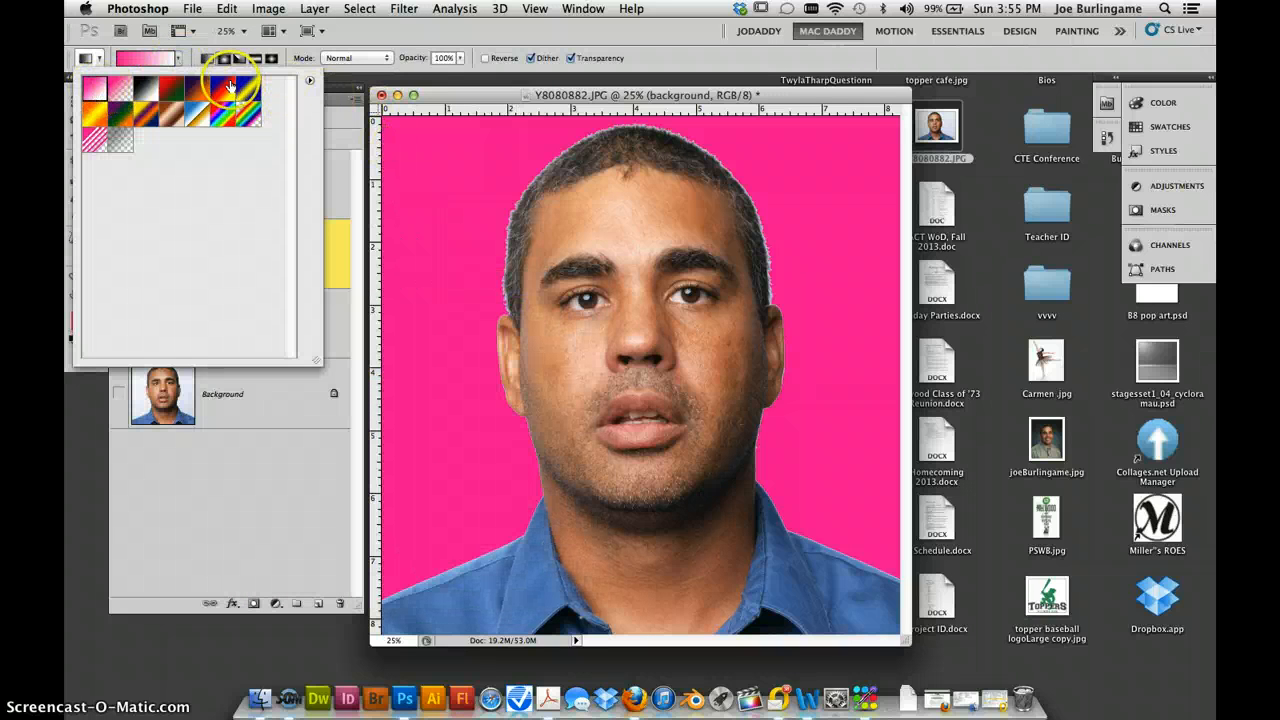
Step: Draw a radial pink-to-white gradient on the background layer, swap the colours and redraw it white-to-pink from the face centre past the lower-left corner
click(629, 345)
drag(605, 368, 394, 517)
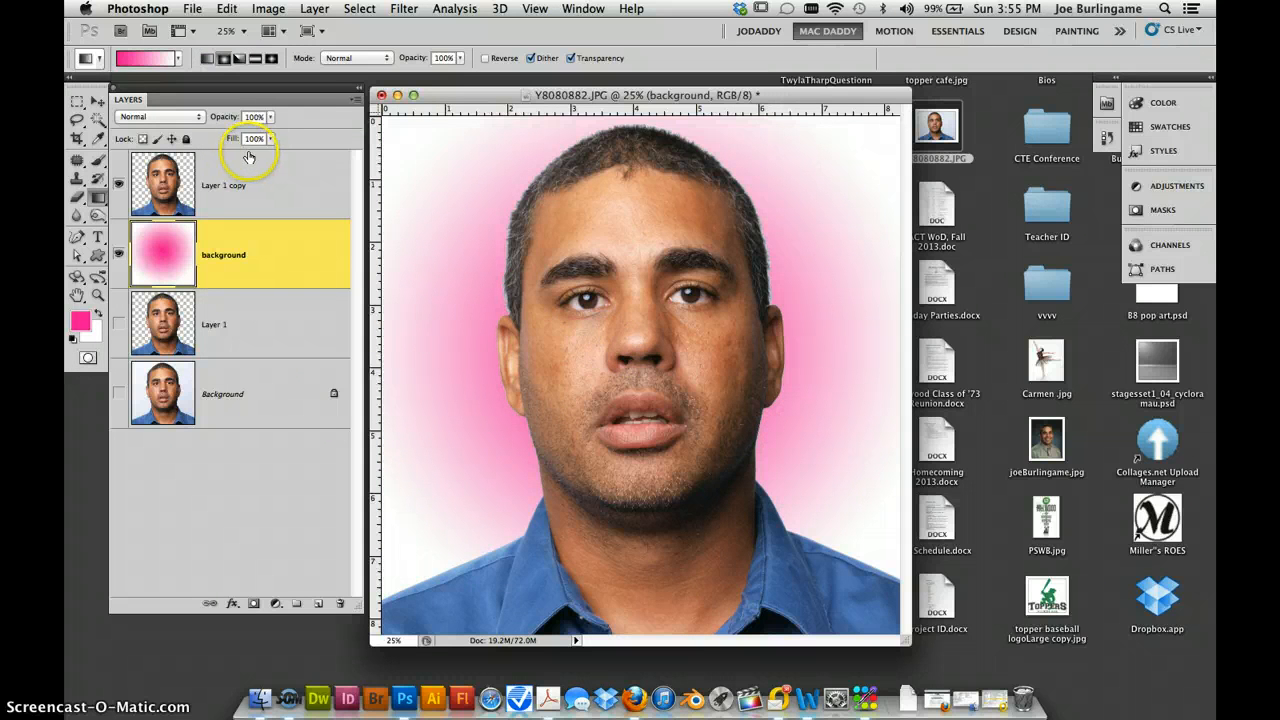
key(x)
drag(640, 346, 362, 608)
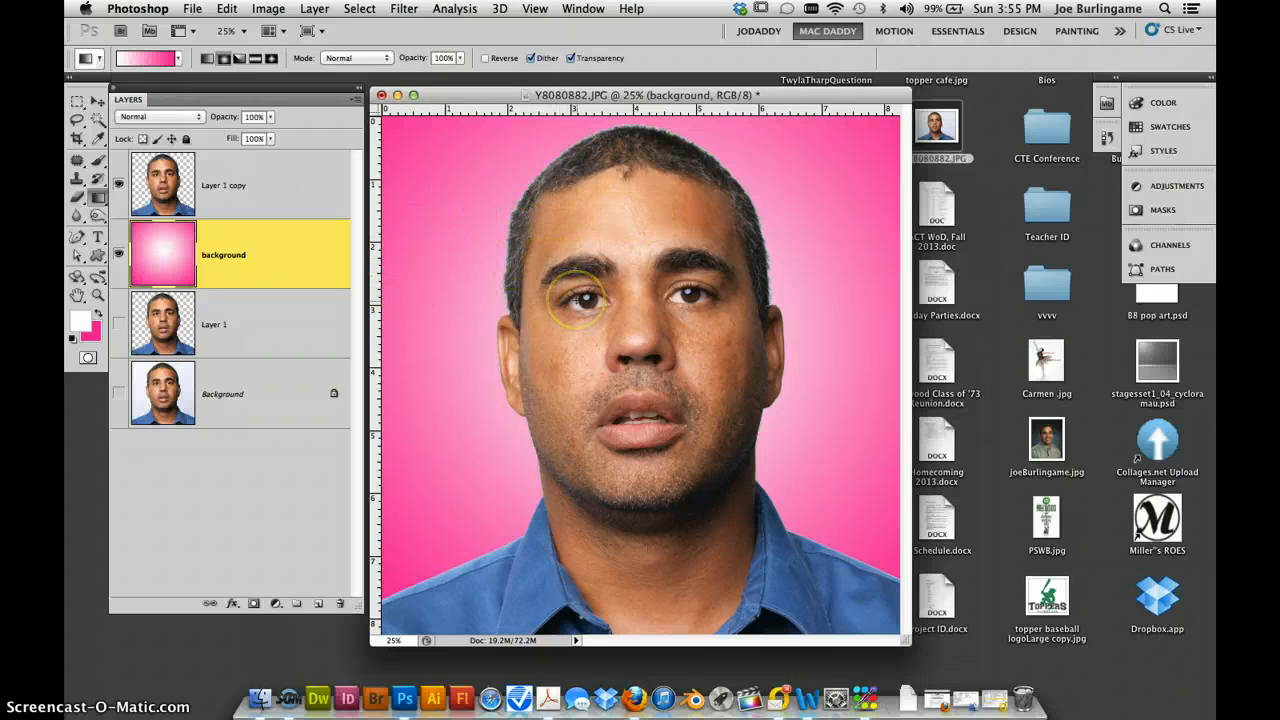
Step: Fill the background layer with solid bright pink at 100% opacity in Normal mode, replacing the gradient
key(shift+BackSpace)
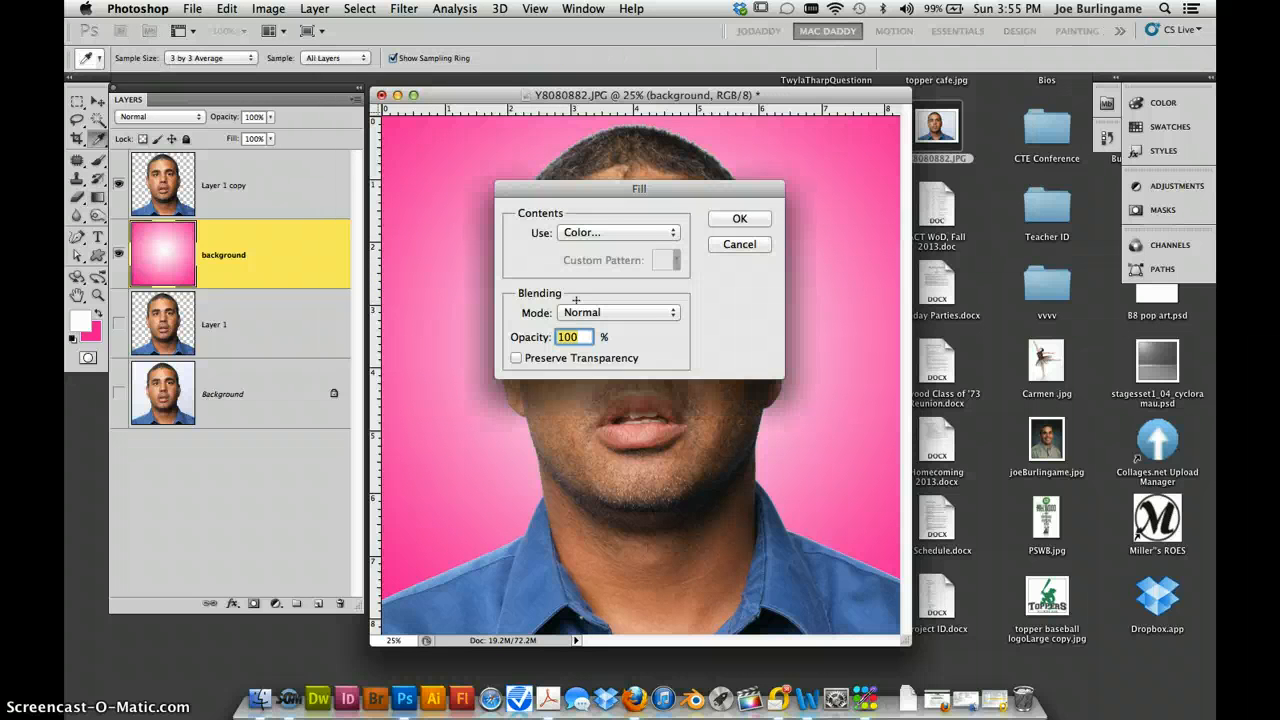
key(Return)
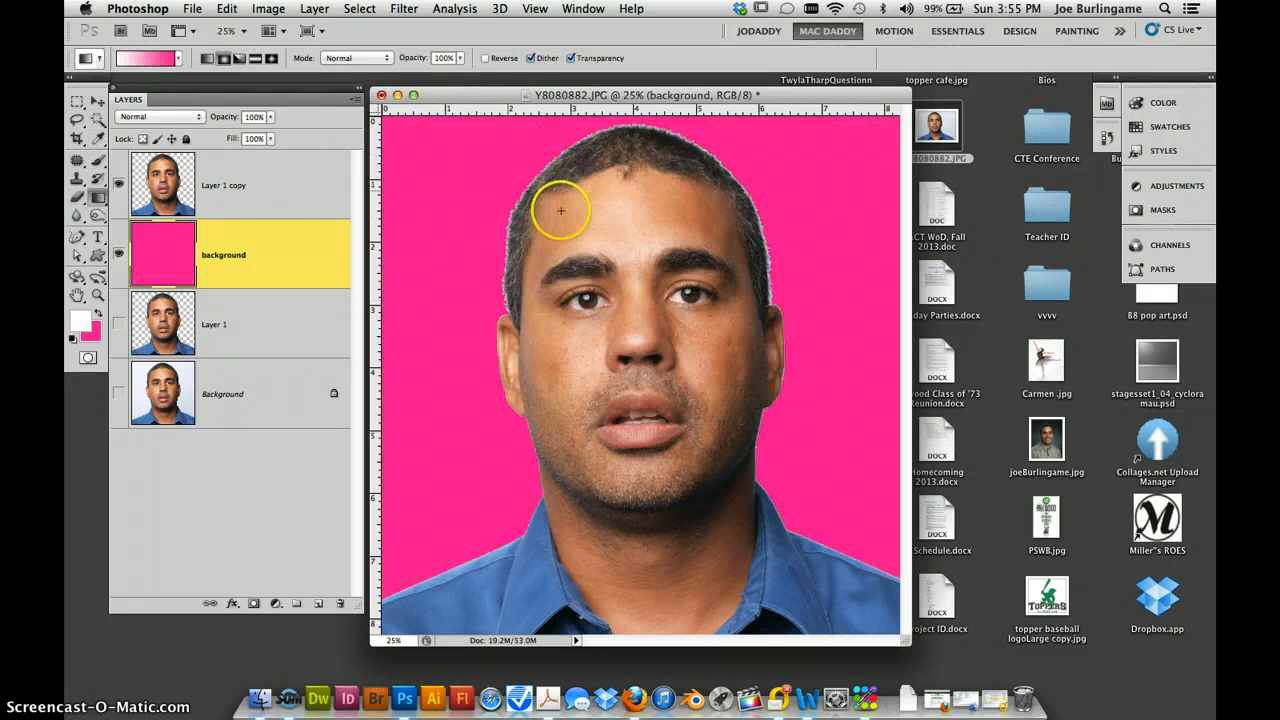
Step: Desaturate the Layer 1 copy portrait to black and white
click(275, 194)
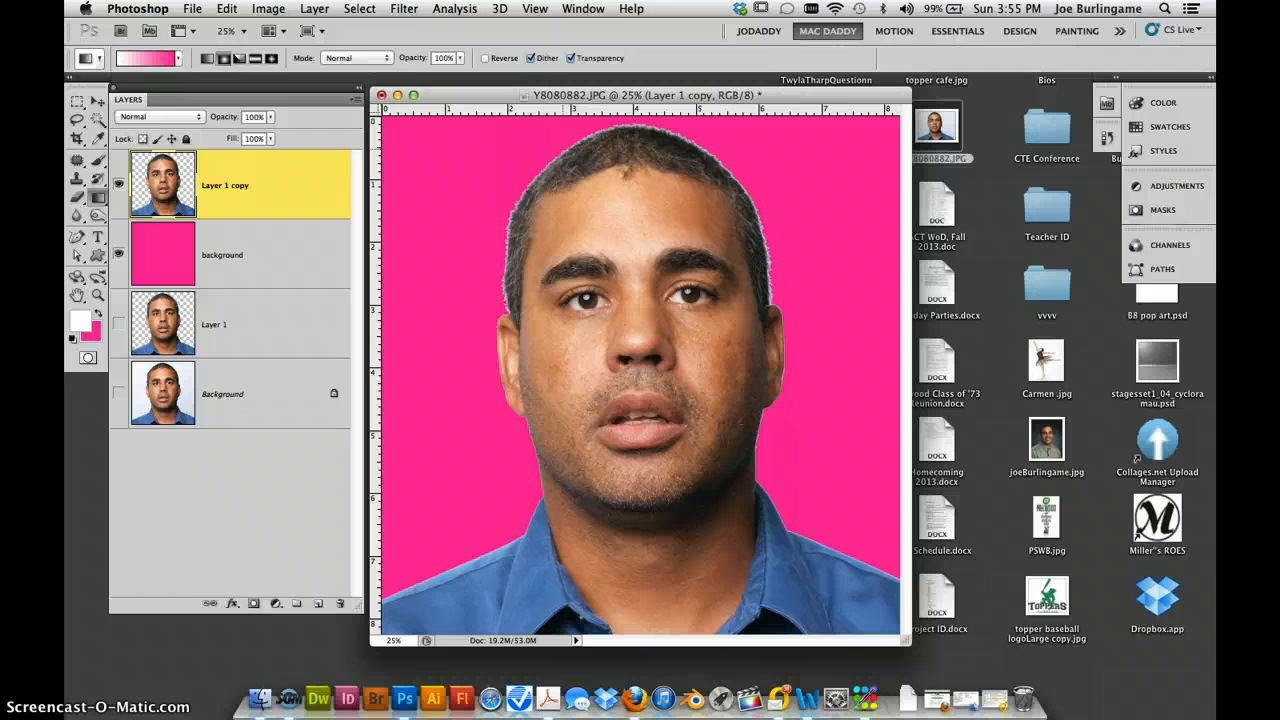
click(268, 9)
click(293, 60)
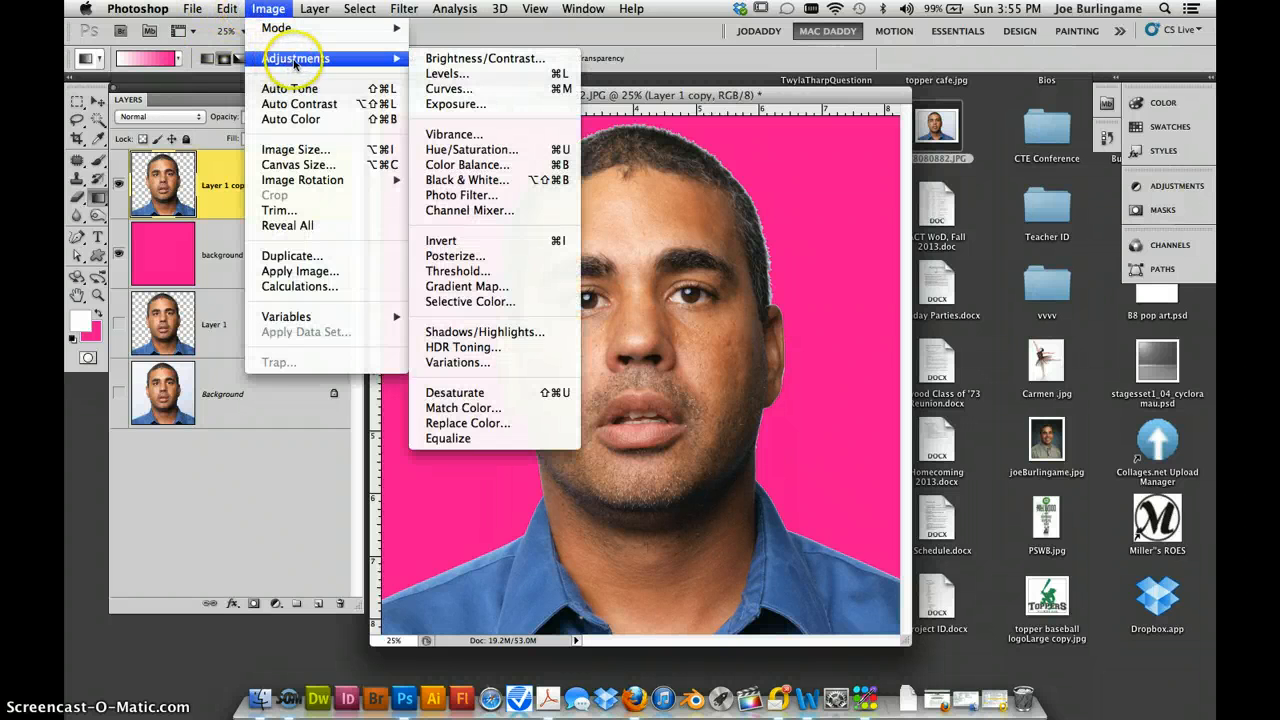
click(458, 179)
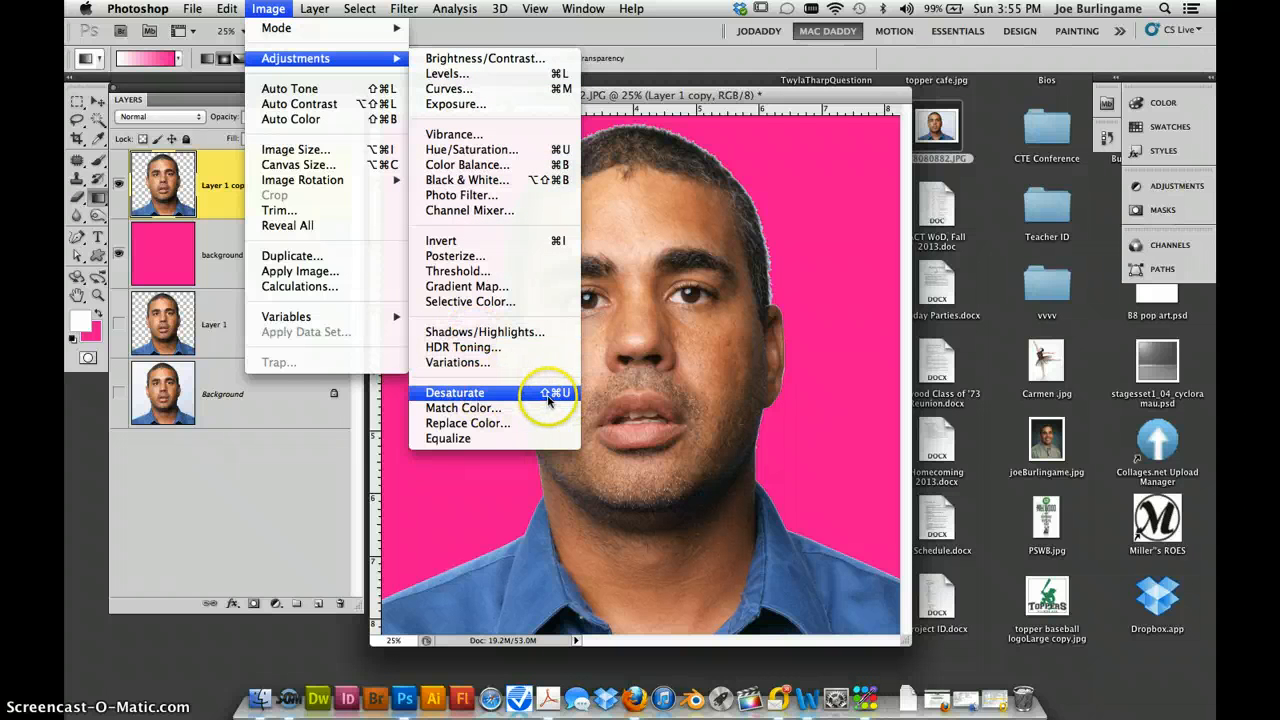
click(270, 10)
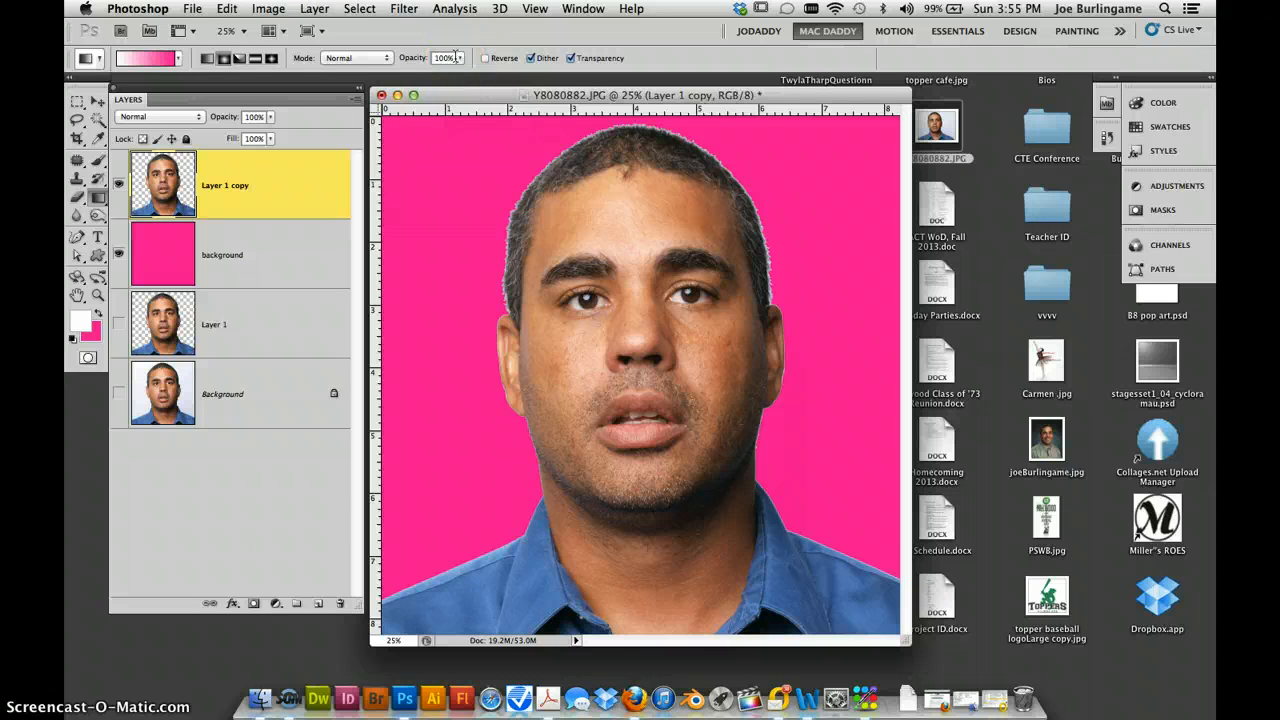
key(super+shift+u)
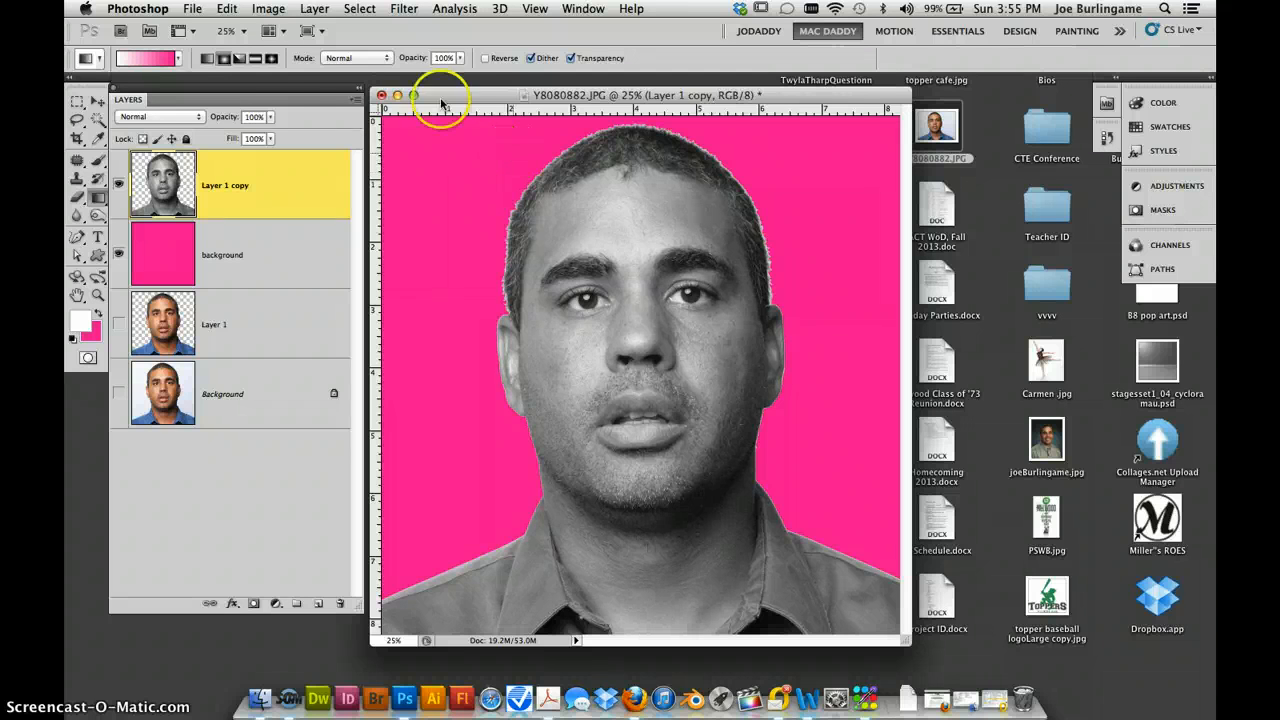
Step: Apply a Threshold adjustment to Layer 1 copy, fine-tuning the level for a stark black-and-white portrait with facial detail
mouse_move(463, 97)
mouse_down()
mouse_move(451, 92)
mouse_move(471, 95)
mouse_up()
click(270, 10)
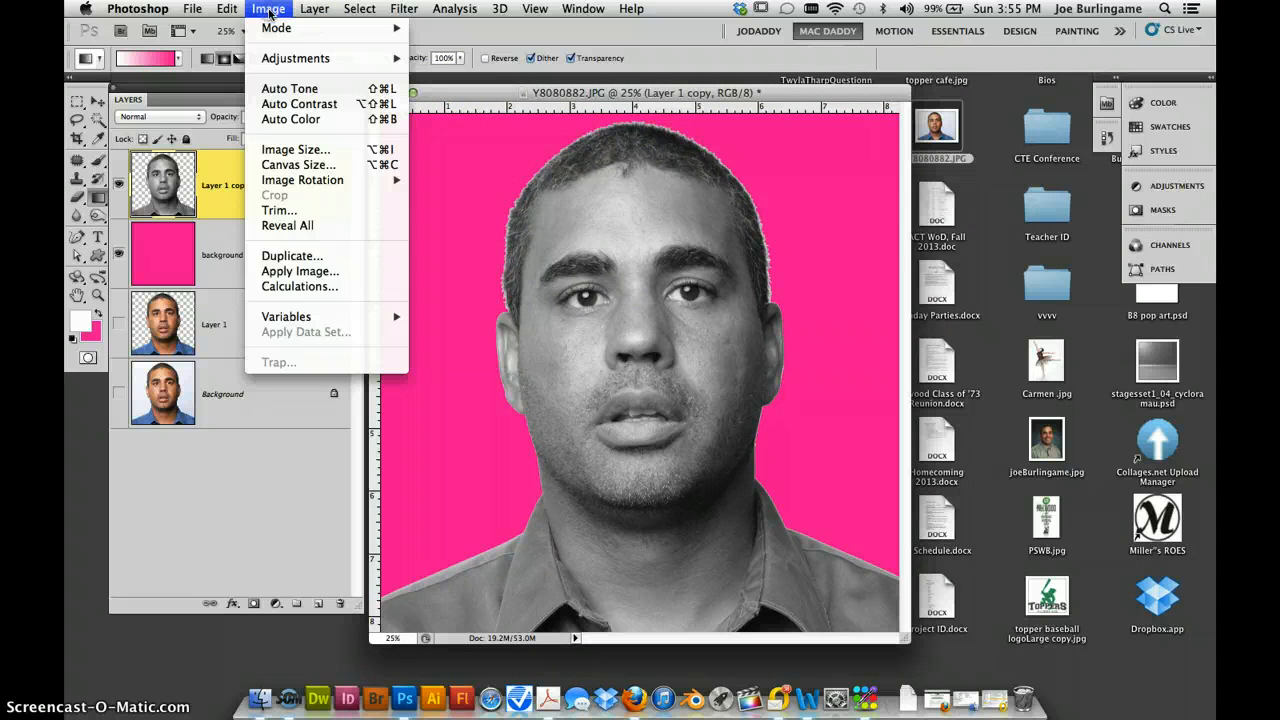
mouse_move(292, 58)
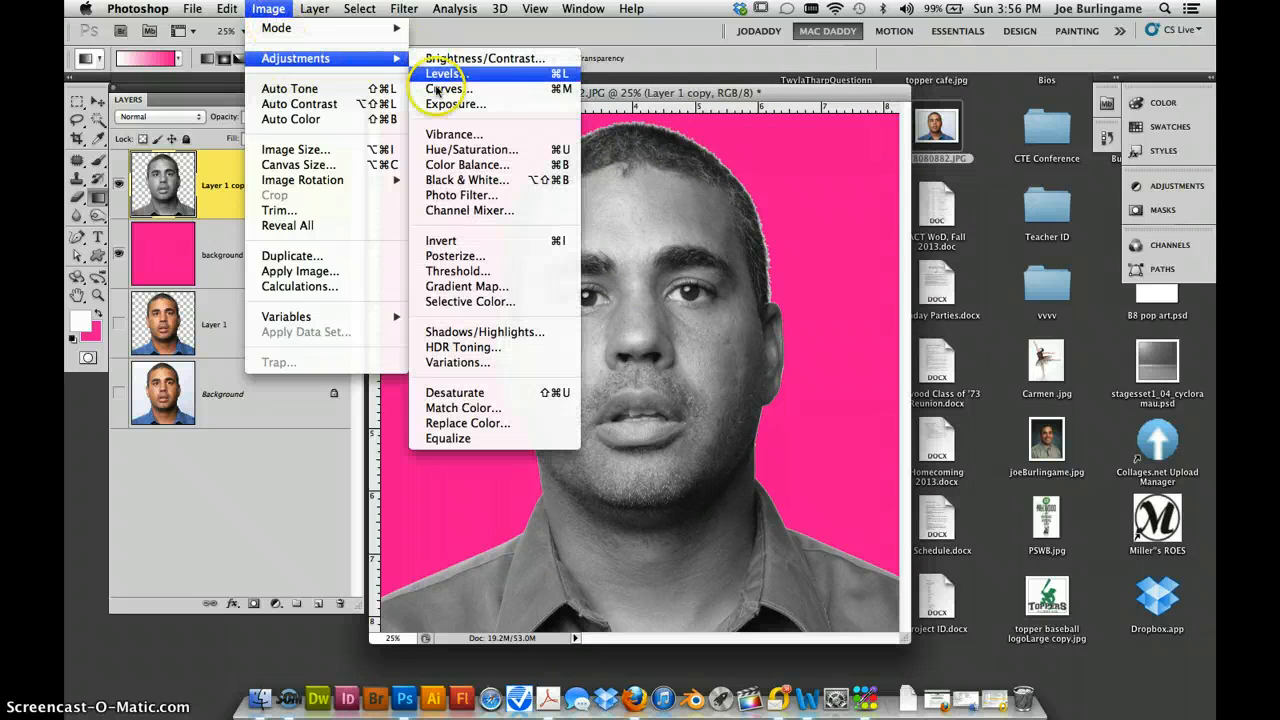
click(478, 270)
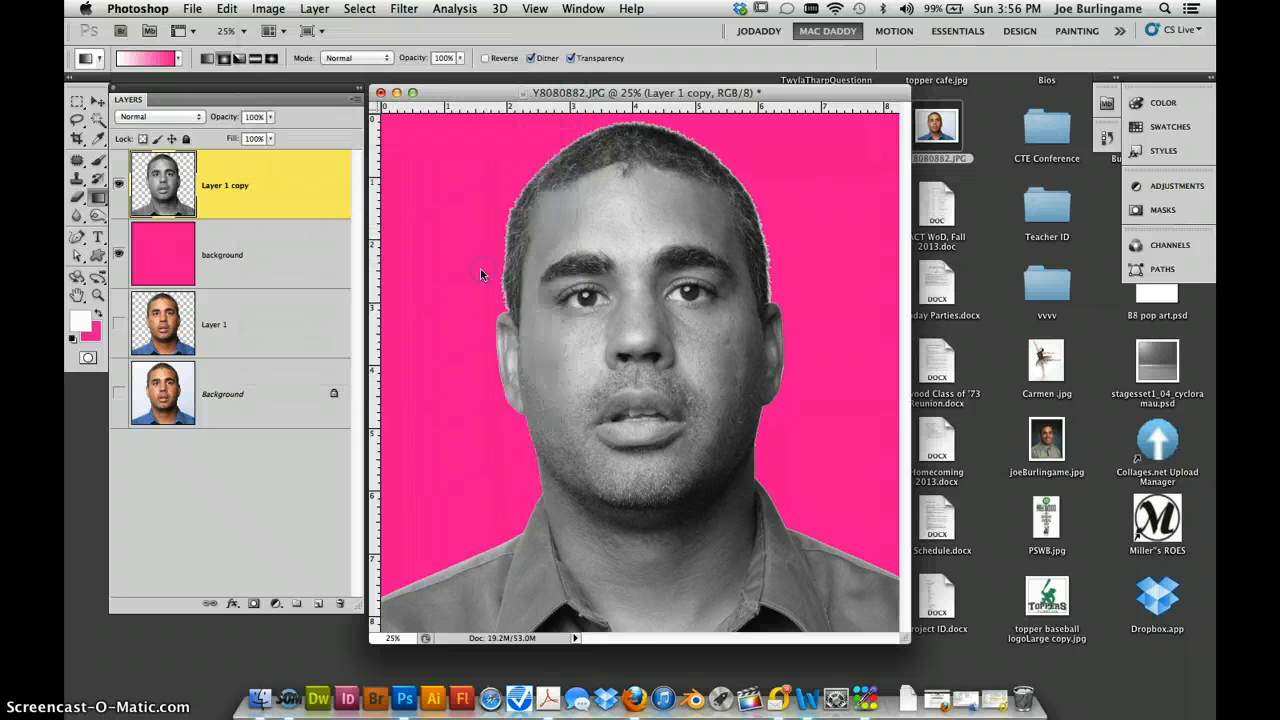
drag(575, 203, 252, 135)
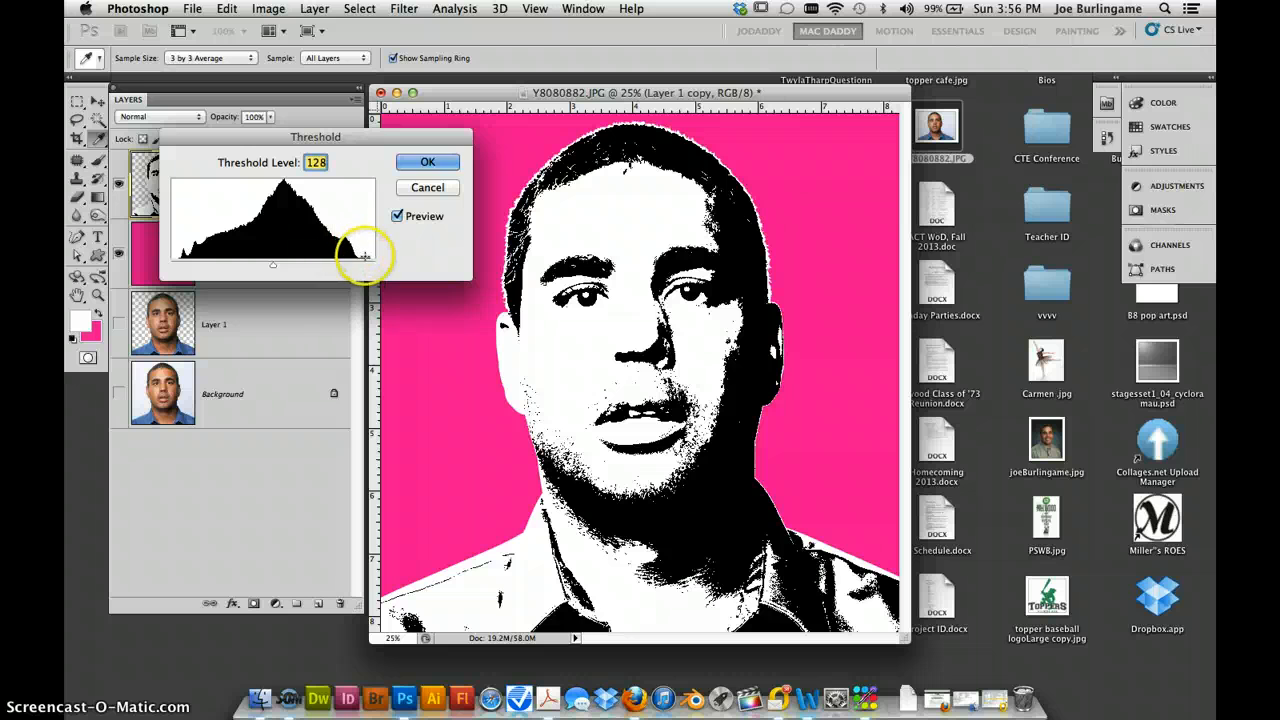
mouse_move(267, 270)
mouse_down()
mouse_move(135, 262)
mouse_move(404, 258)
mouse_move(175, 262)
mouse_move(323, 252)
mouse_move(249, 260)
mouse_move(292, 264)
mouse_move(279, 264)
mouse_up()
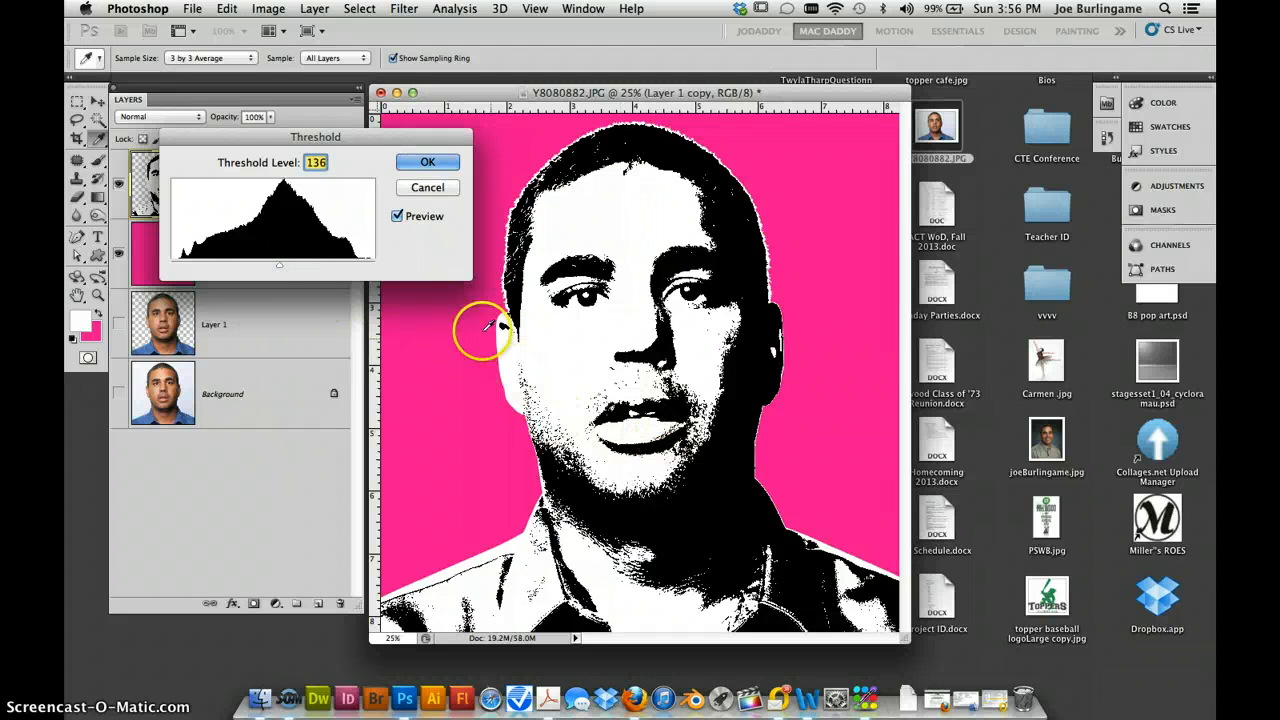
mouse_move(279, 268)
mouse_down()
mouse_move(253, 268)
mouse_move(275, 268)
mouse_up()
click(427, 163)
key(g)
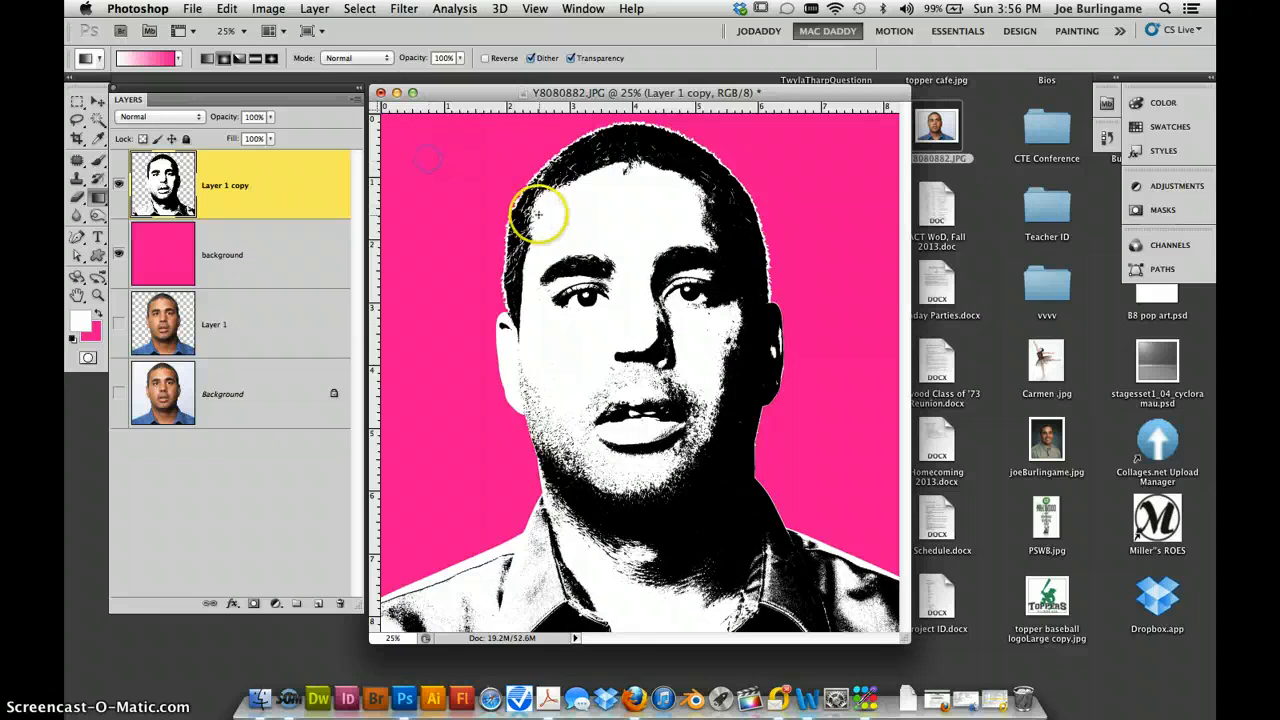
Step: Duplicate the thresholded Layer 1 copy and hide the original
key(super+equal)
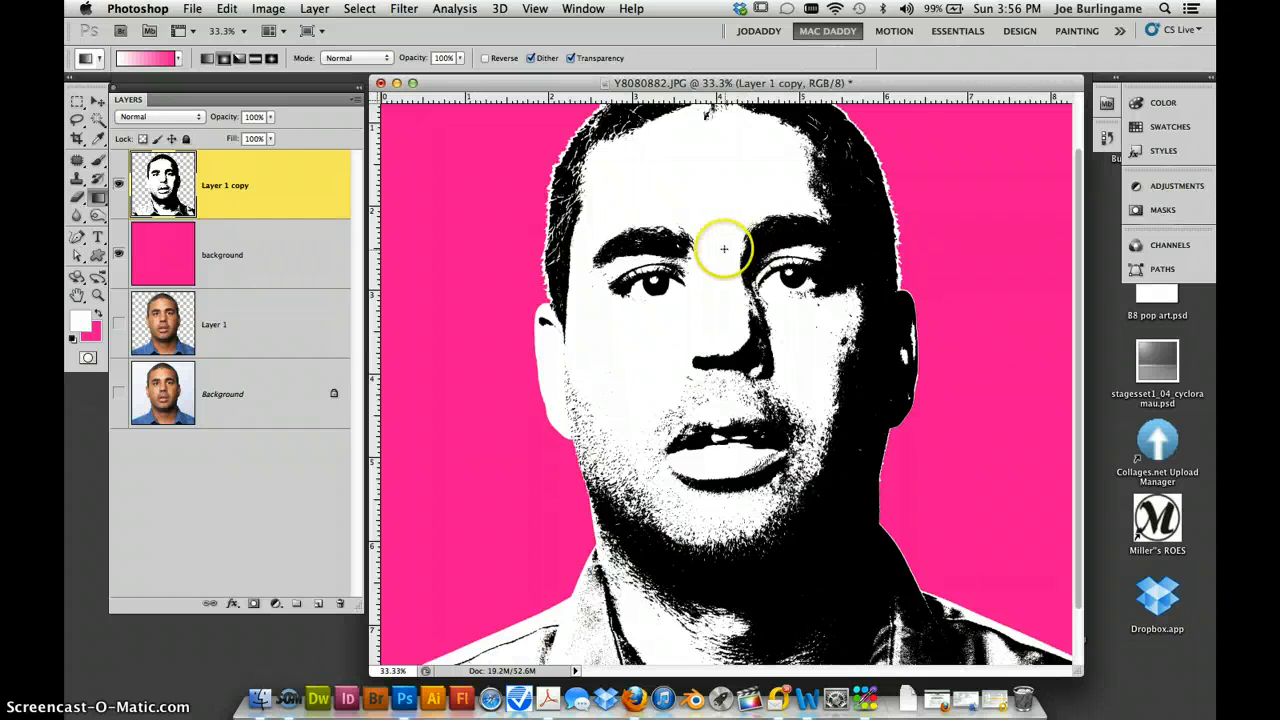
key(super+j)
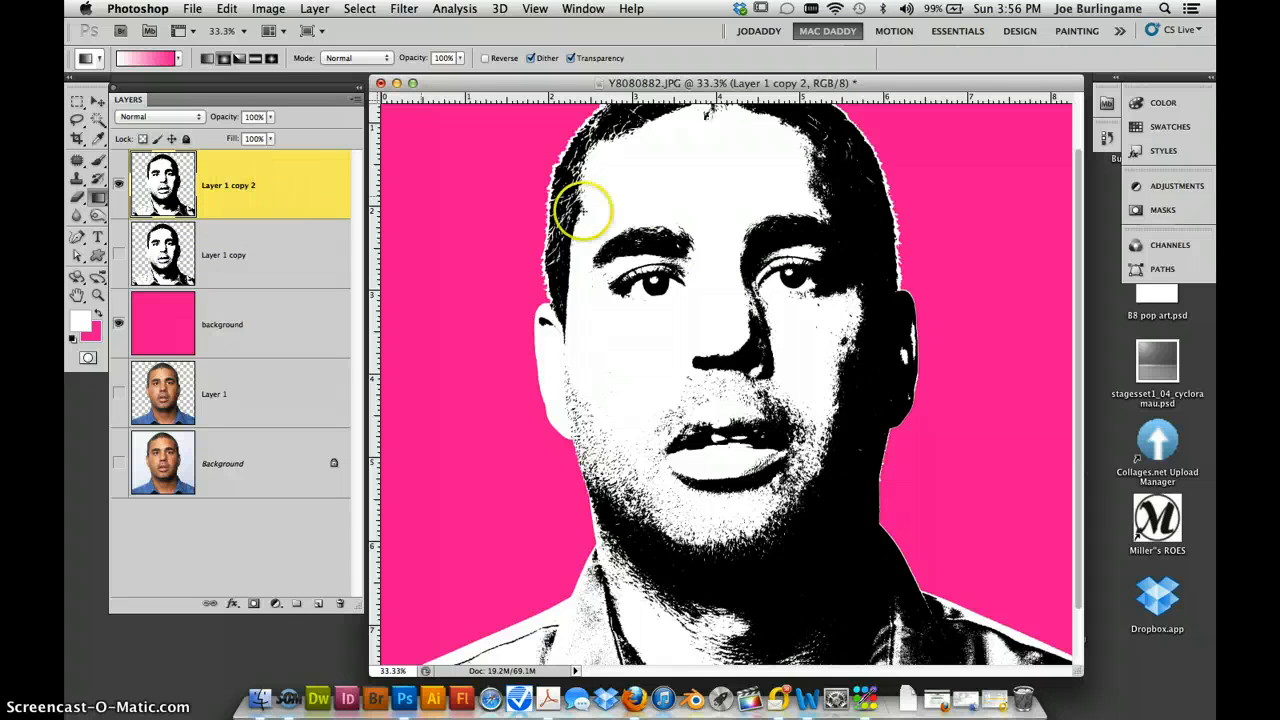
Step: Open Gaussian Blur for Layer 1 copy 2 and set the radius to 4.2 pixels
click(314, 9)
mouse_move(404, 10)
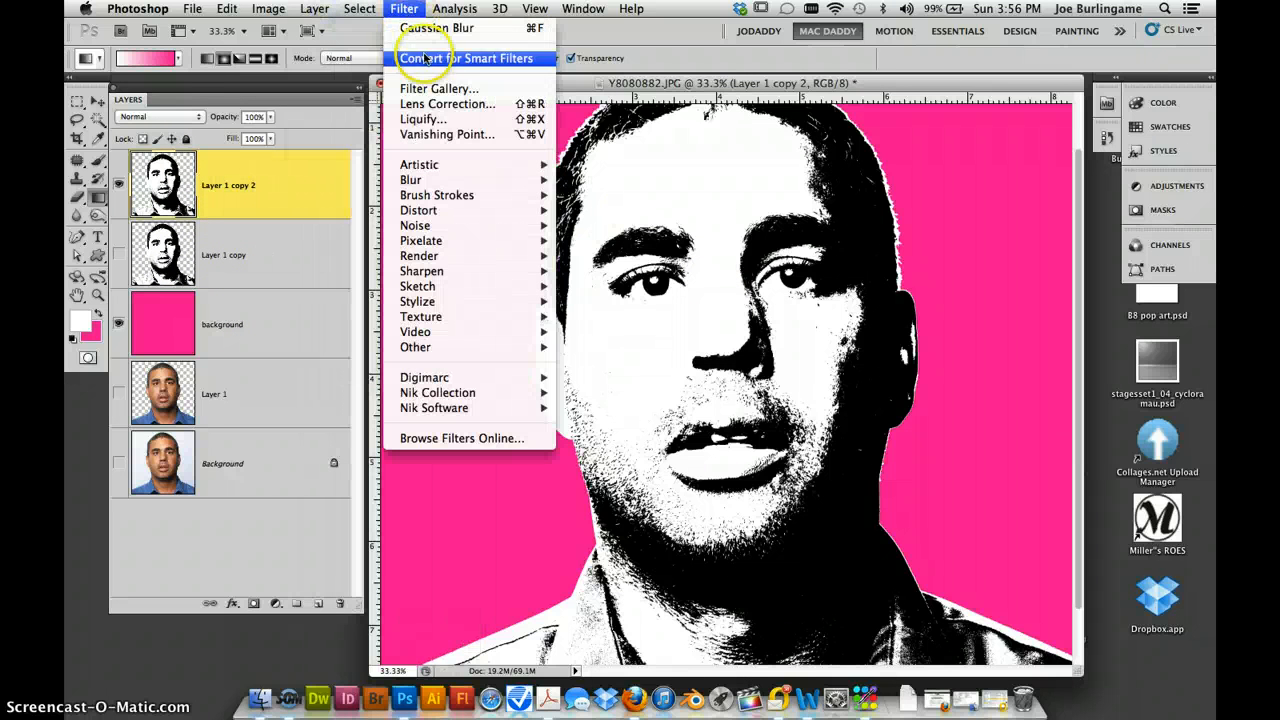
mouse_move(430, 180)
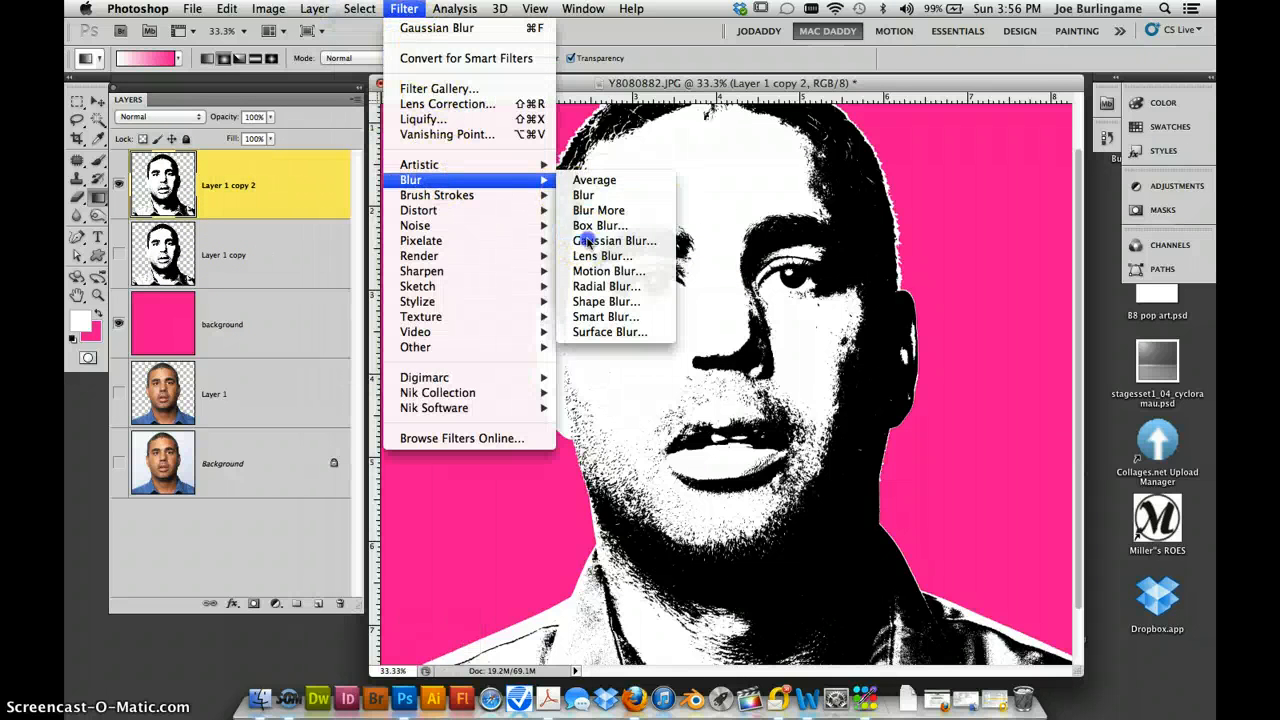
click(587, 240)
click(404, 9)
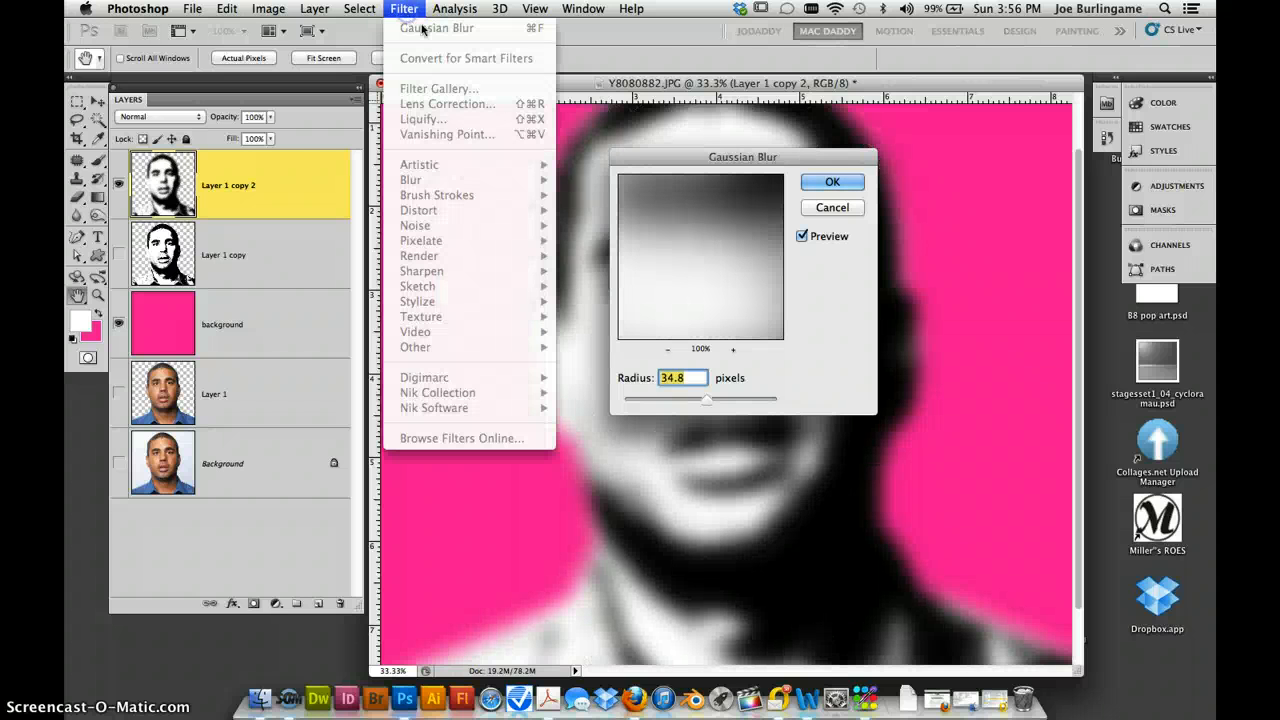
click(403, 9)
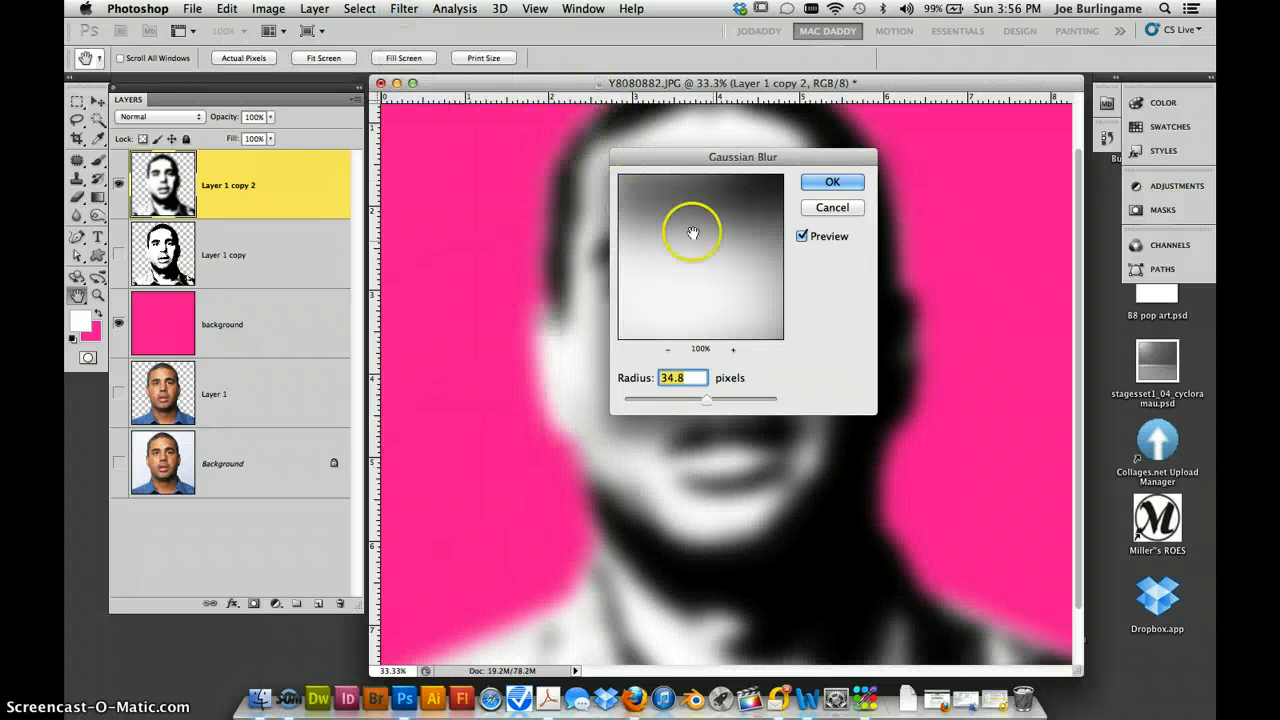
drag(714, 396, 676, 404)
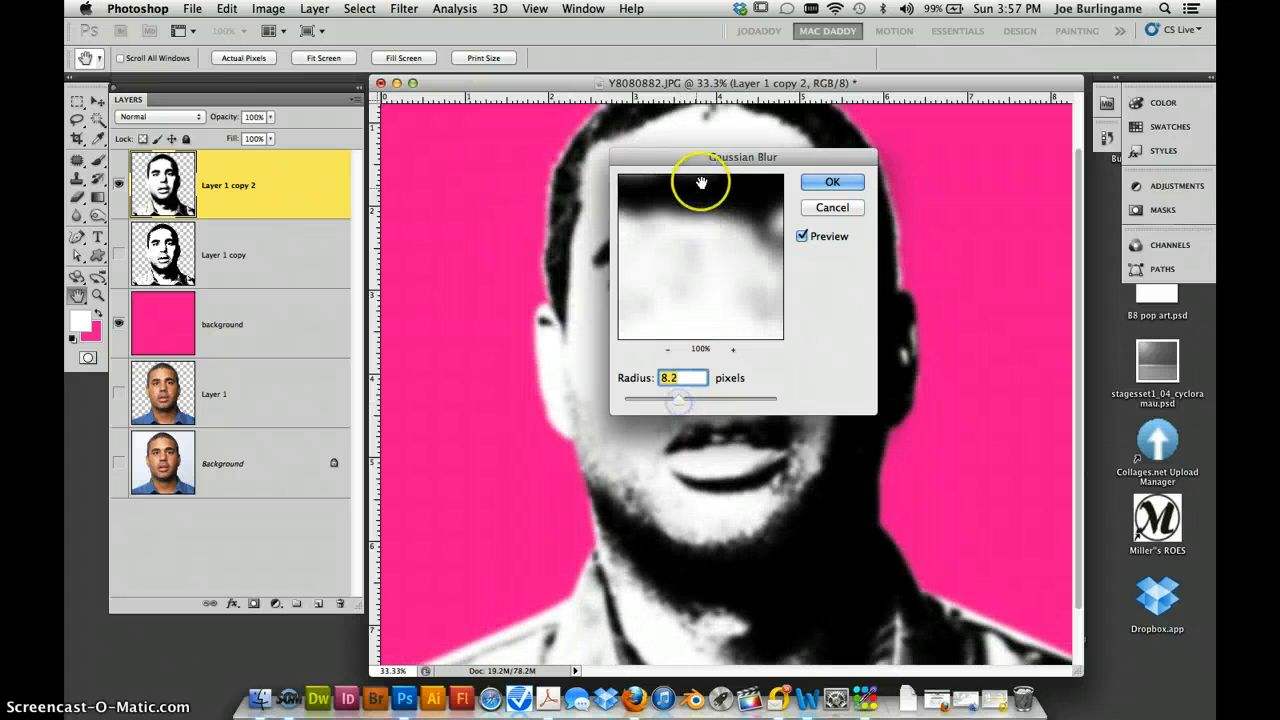
drag(703, 157, 378, 150)
click(355, 388)
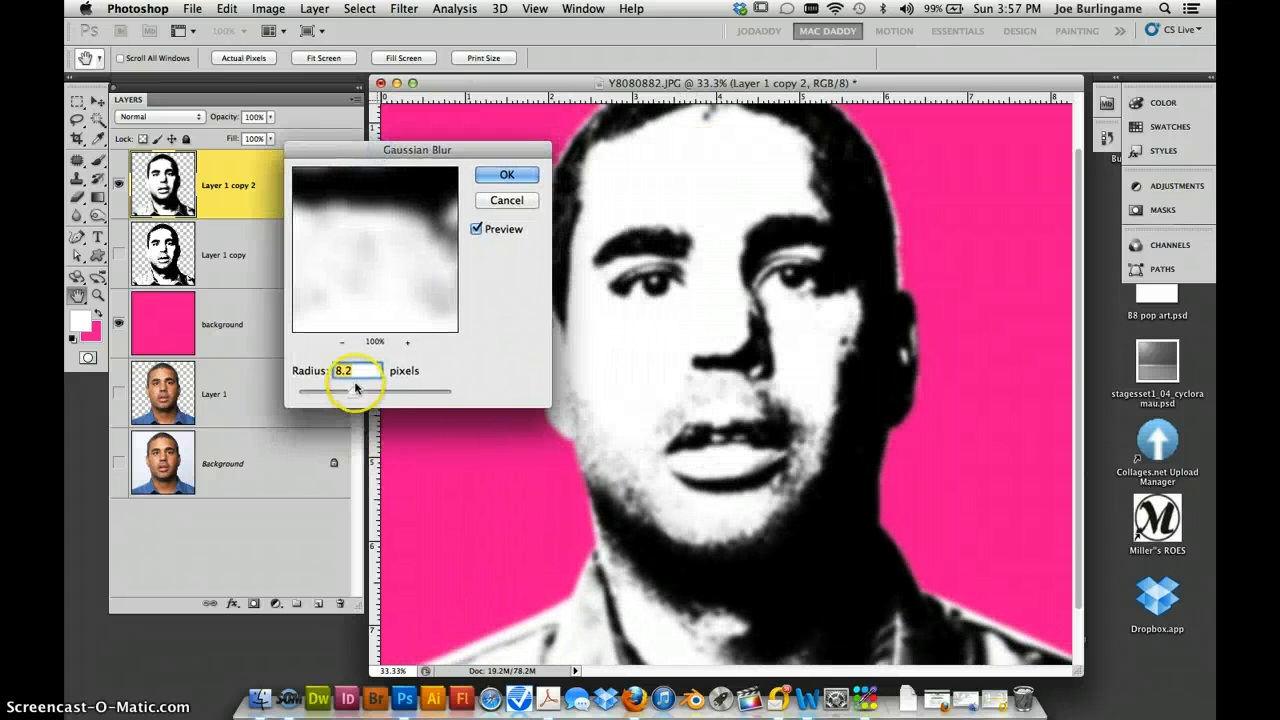
drag(347, 395, 339, 398)
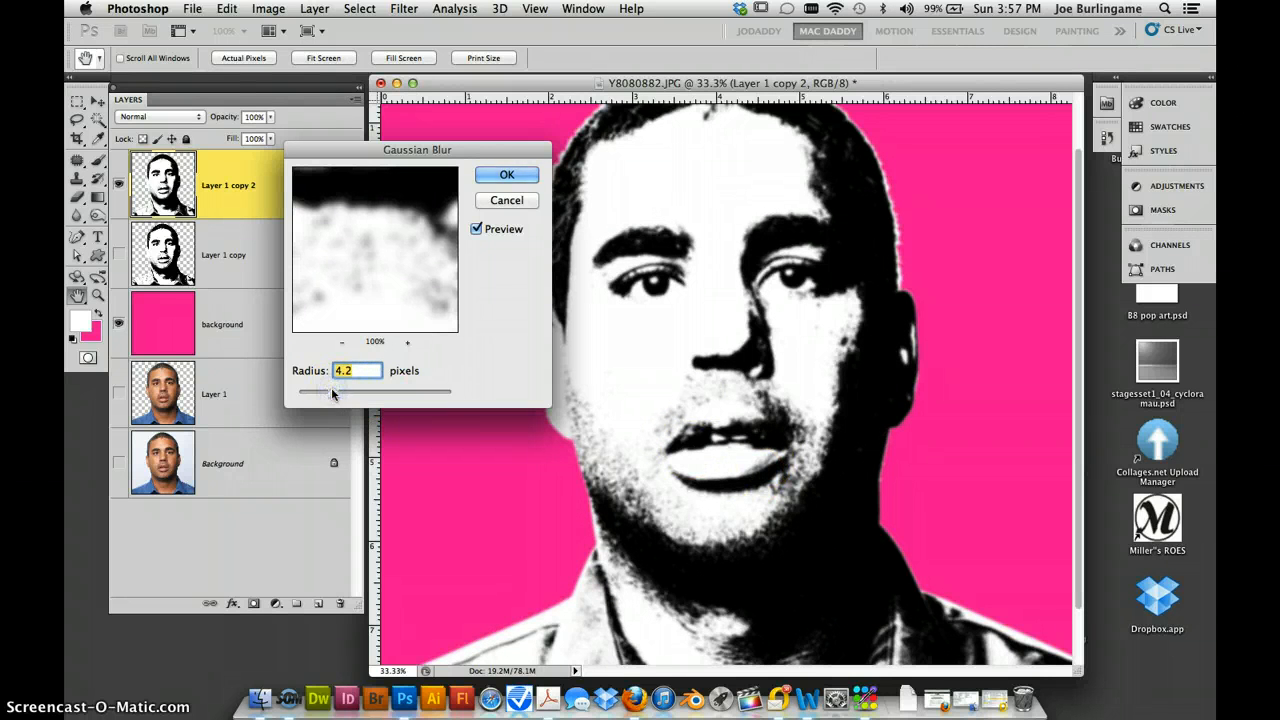
Step: Check the blur preview around the eye at 100% and 33%, and apply the Gaussian Blur to Layer 1 copy 2
drag(711, 300, 684, 252)
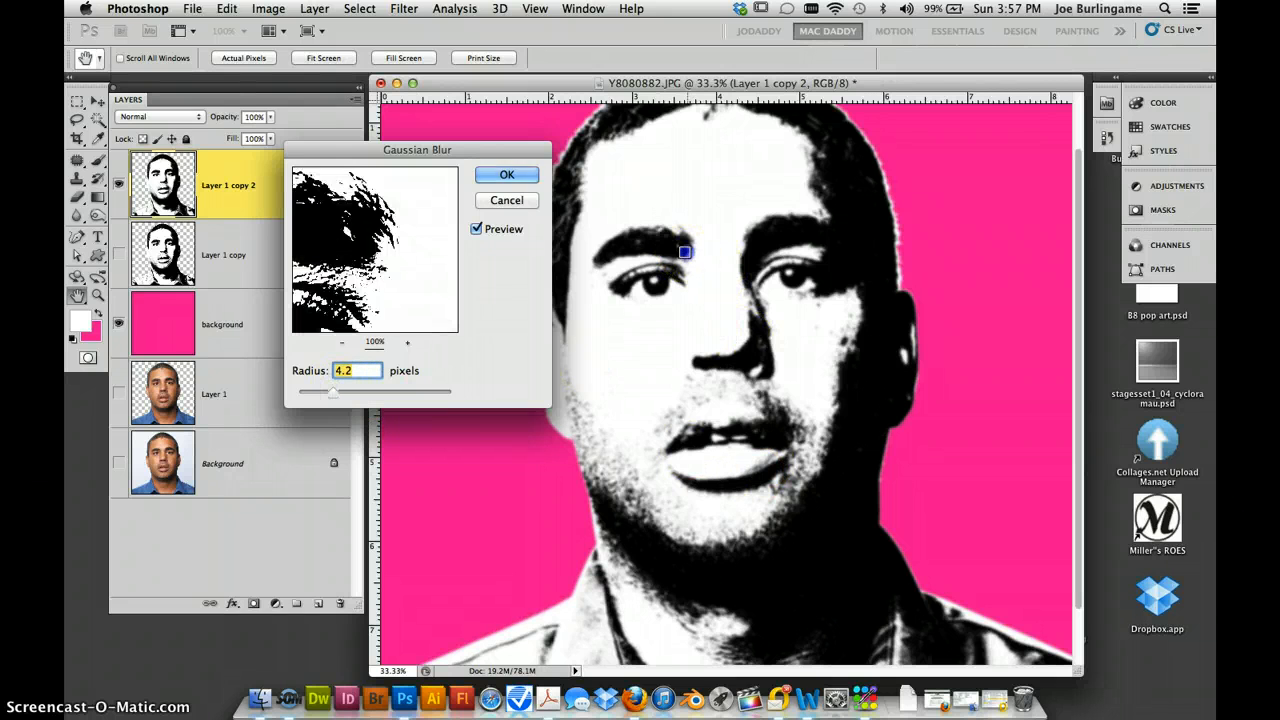
drag(380, 268, 425, 245)
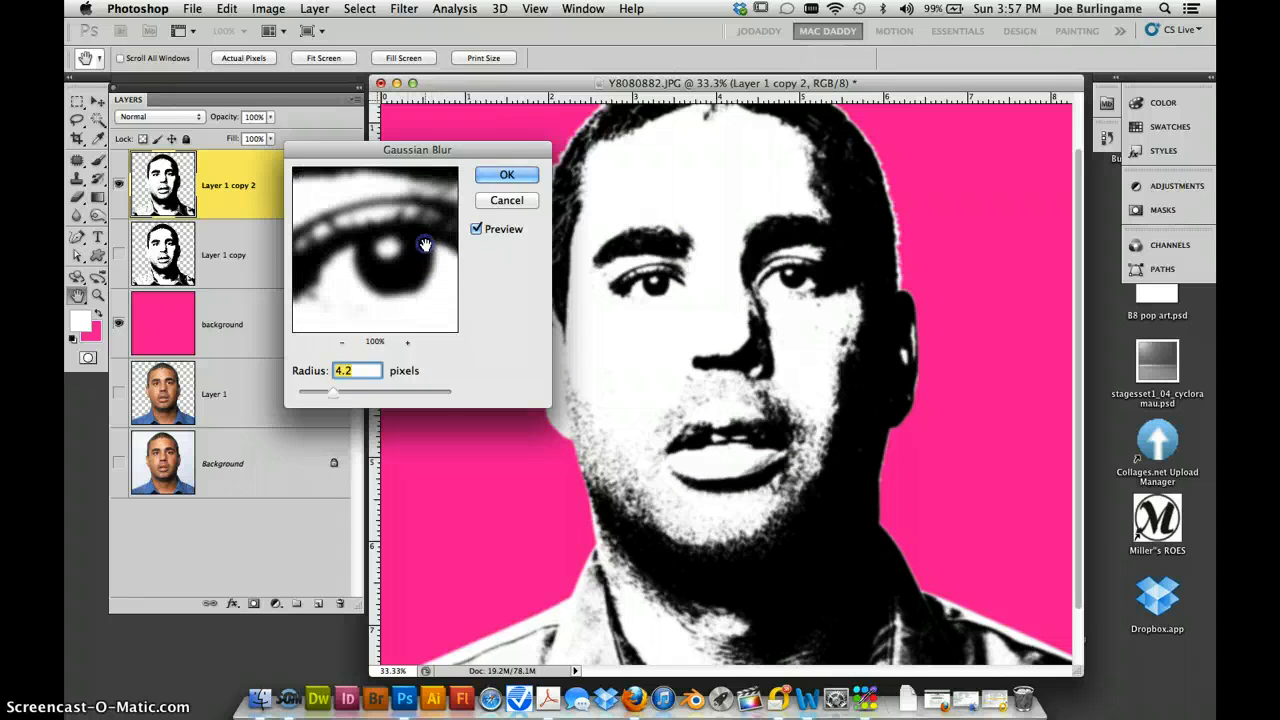
click(425, 245)
key(super+minus)
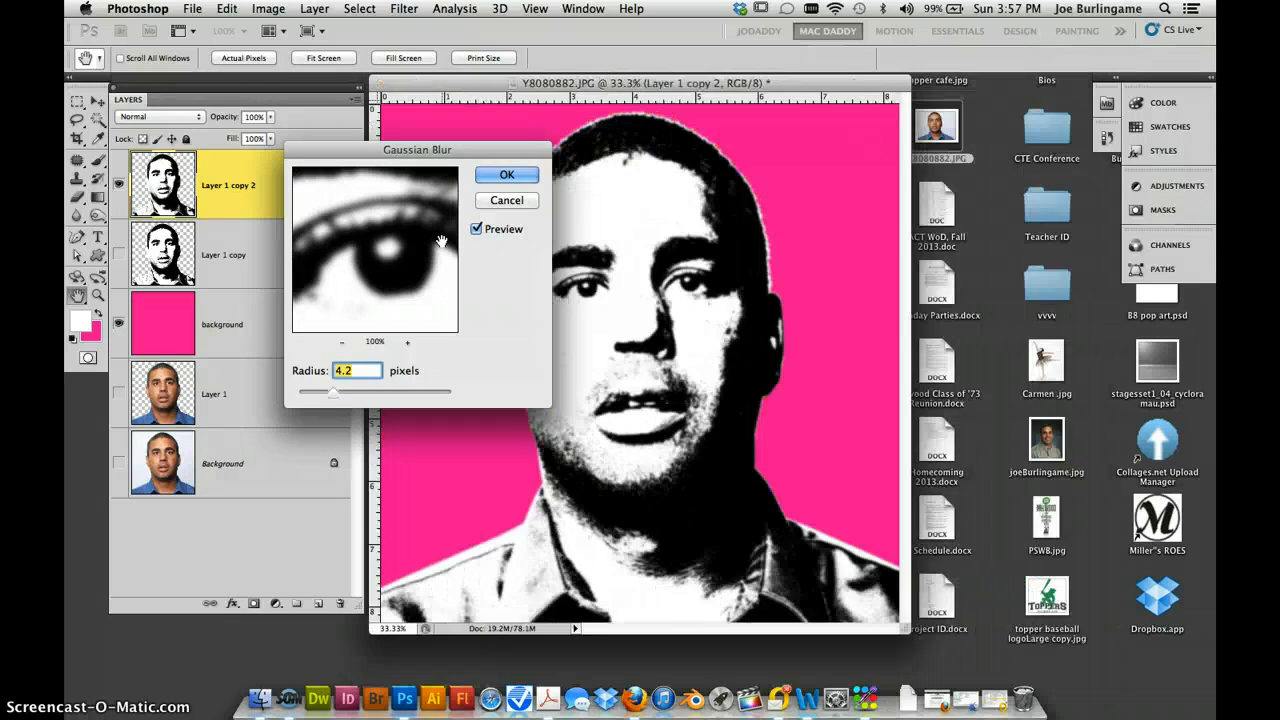
click(342, 342)
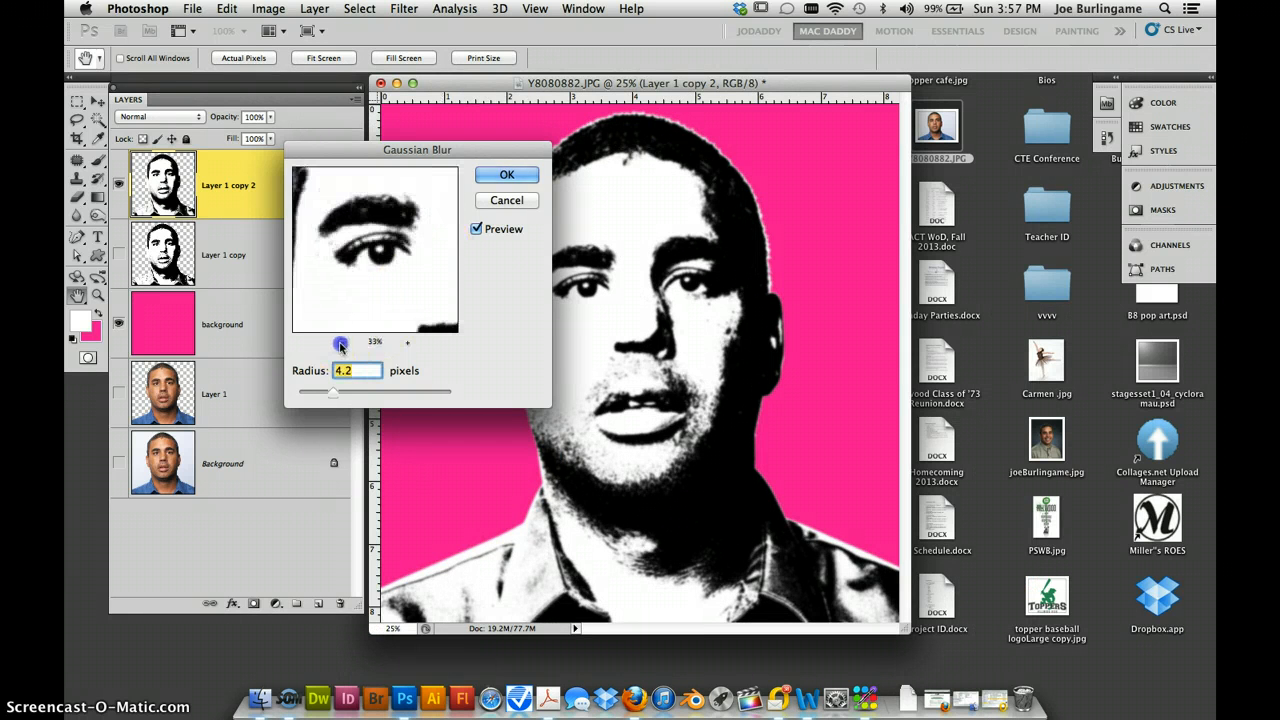
click(377, 252)
click(510, 176)
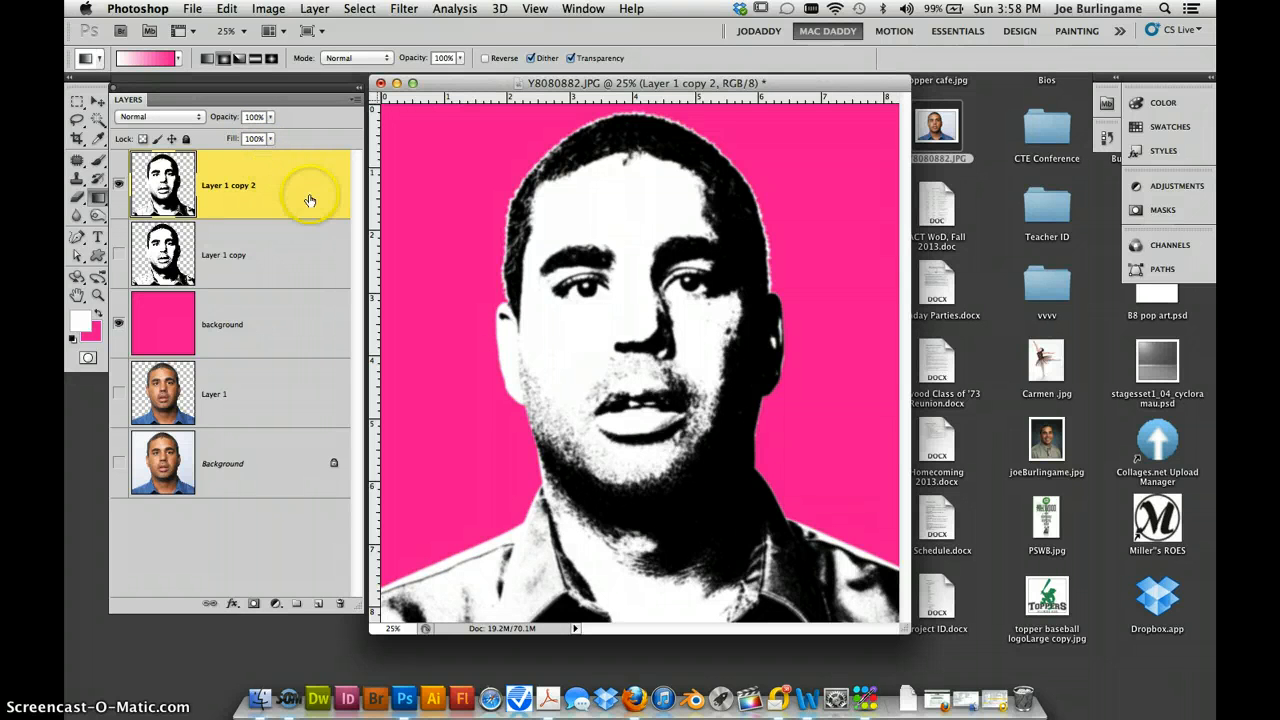
Step: Duplicate Layer 1 copy 2 into a new document, keeping the layer name and leaving the document name blank
right_click(301, 179)
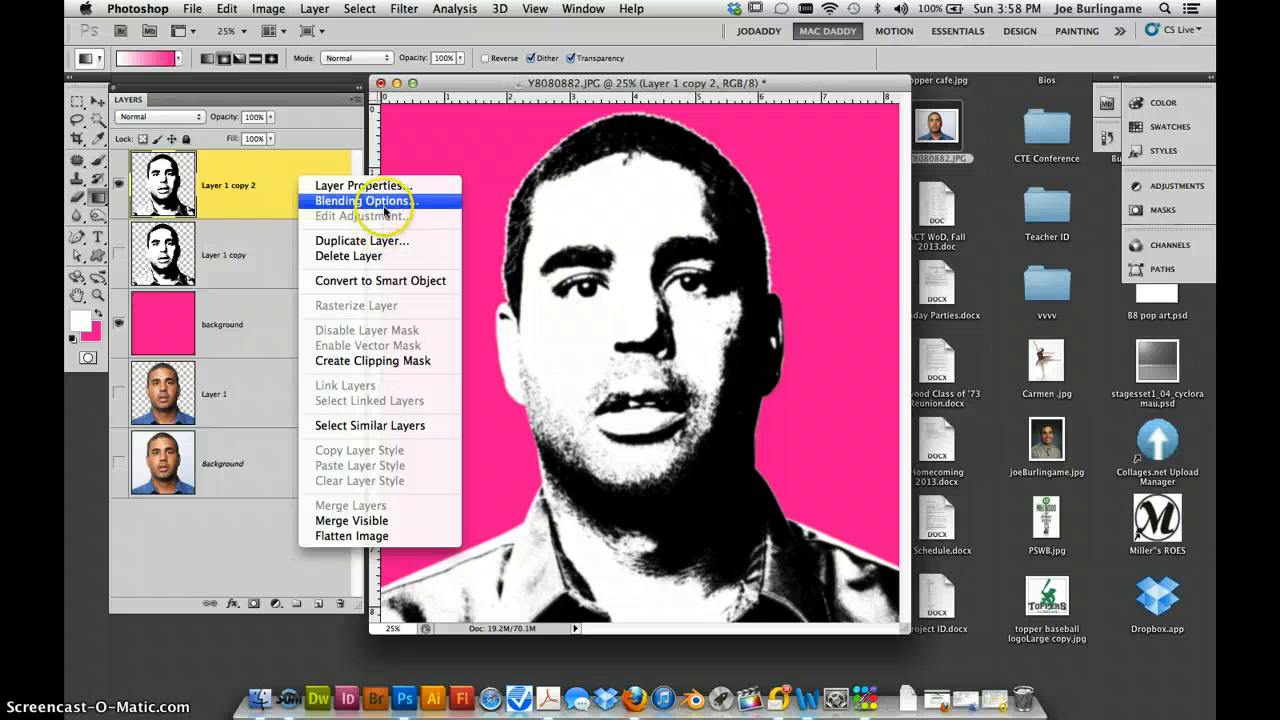
click(383, 243)
click(595, 296)
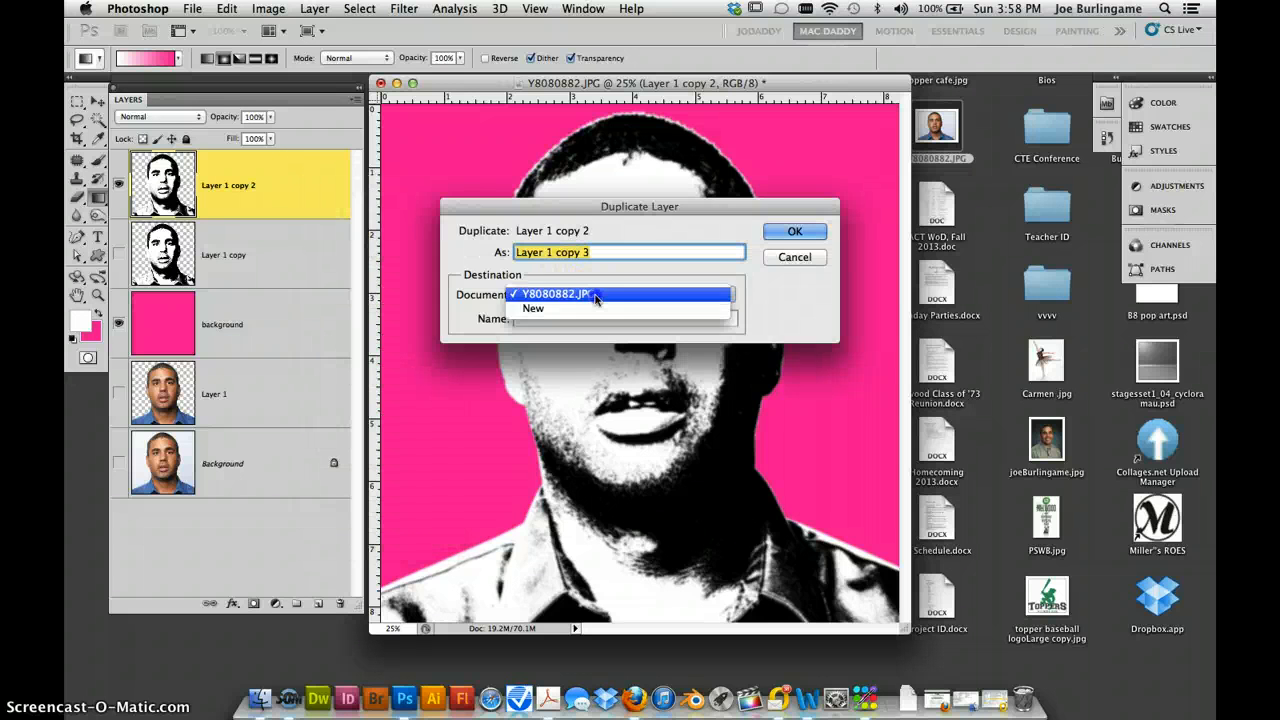
click(563, 309)
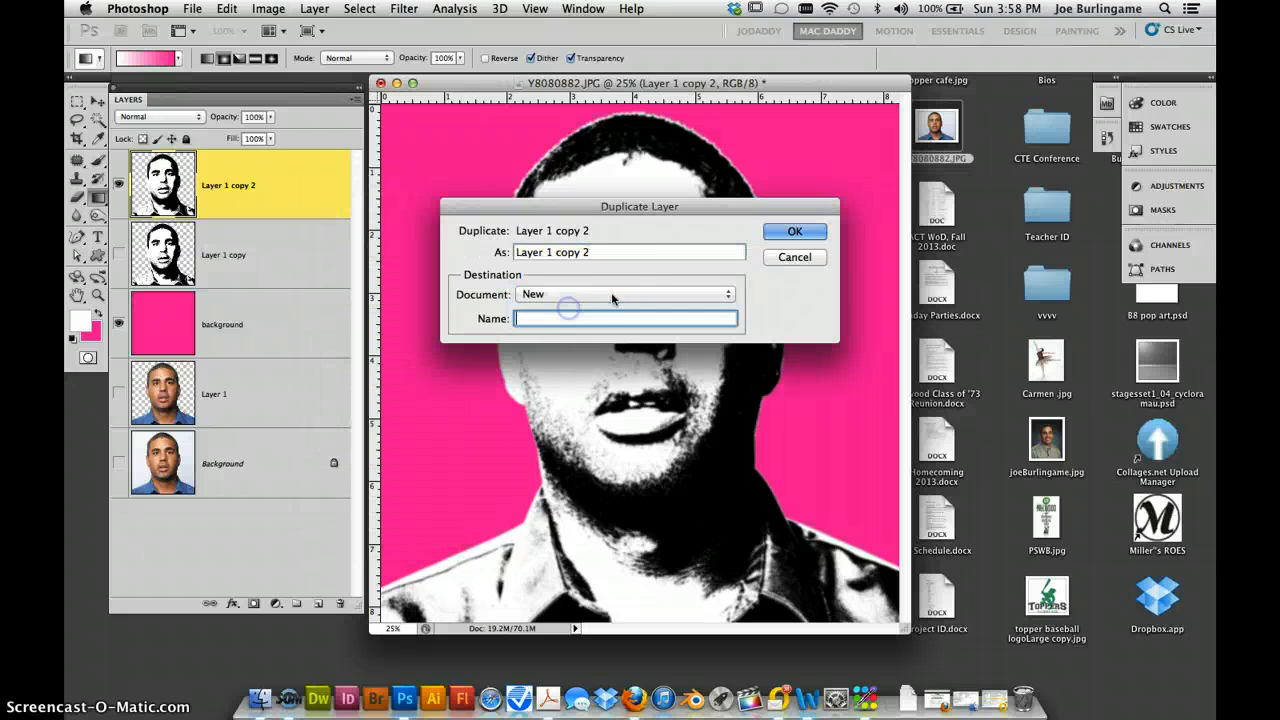
click(783, 236)
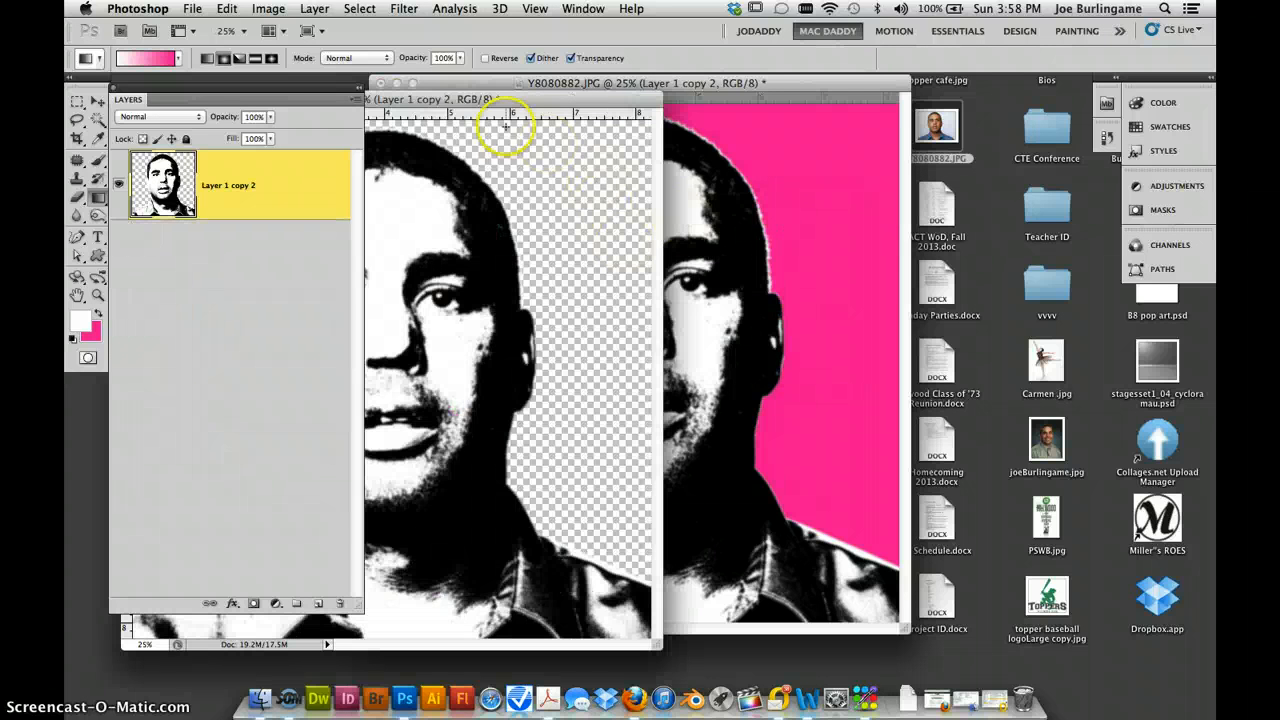
Step: Rearrange the two document windows so the new cut-out document is in front and fully visible beside the Layers panel
drag(502, 101, 555, 68)
mouse_move(890, 83)
mouse_down()
mouse_move(709, 70)
mouse_move(681, 81)
mouse_move(862, 97)
mouse_move(860, 80)
mouse_move(883, 86)
mouse_up()
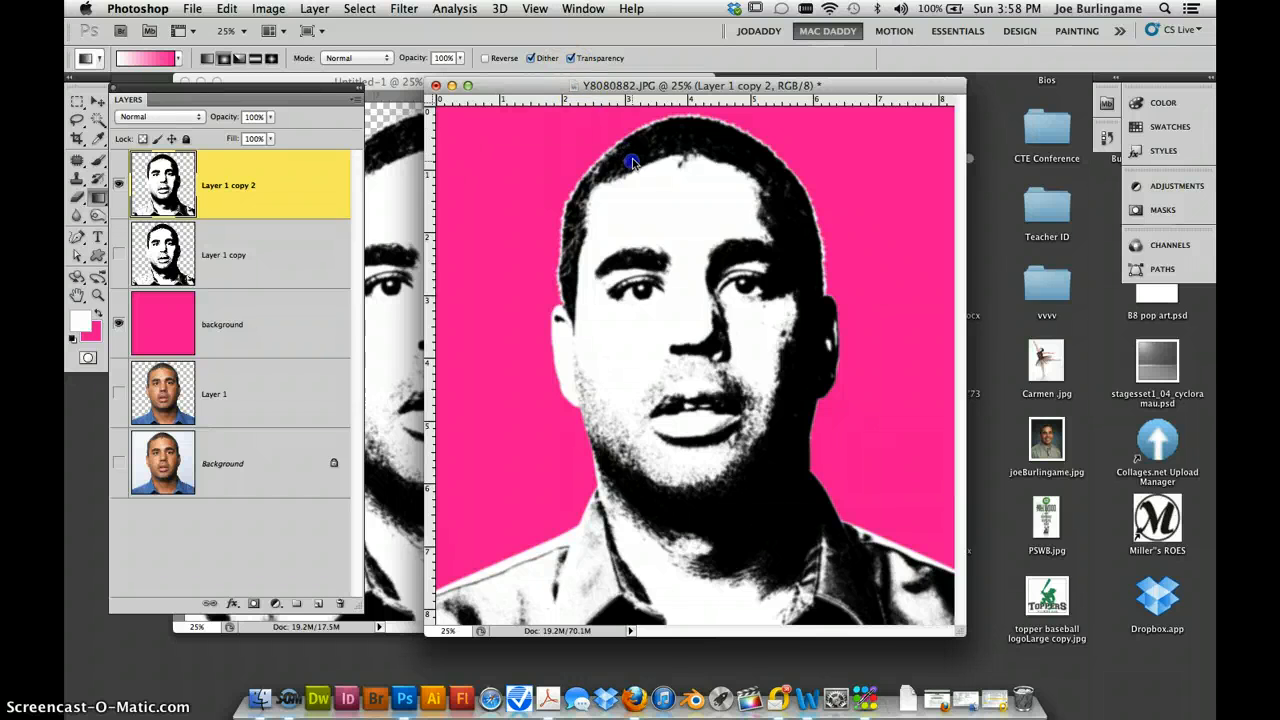
drag(616, 87, 697, 144)
click(583, 81)
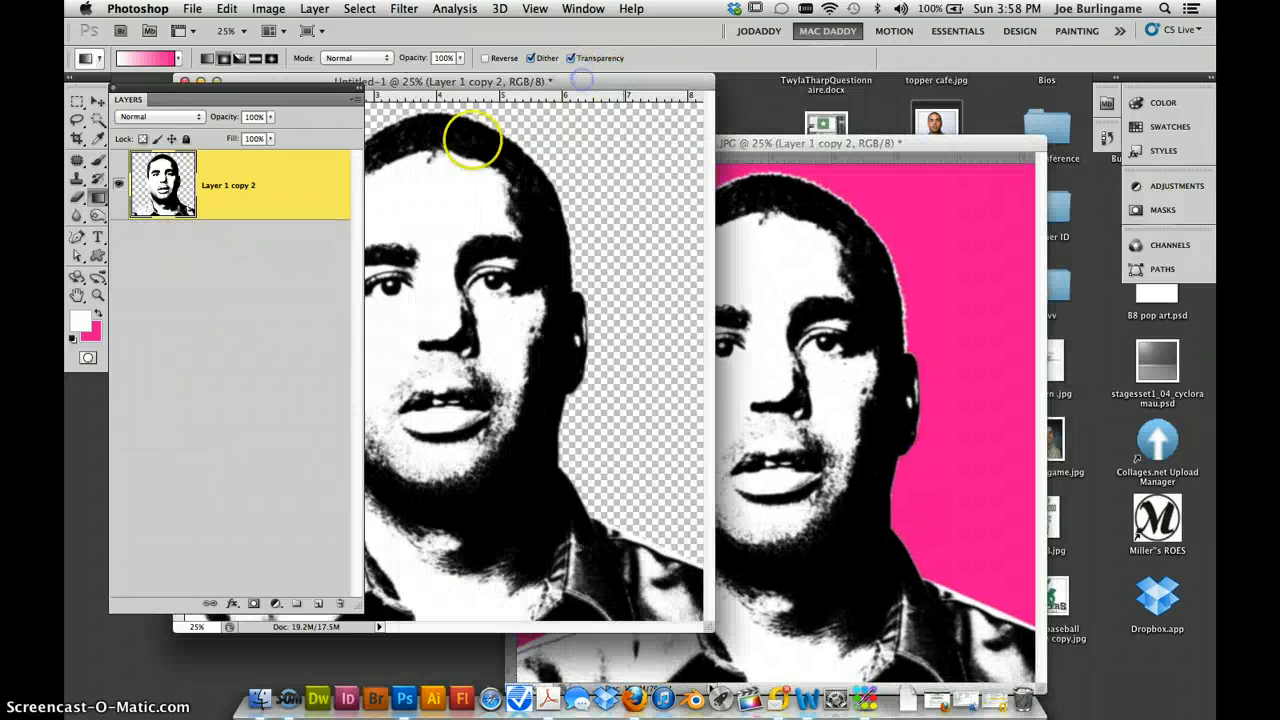
drag(485, 81, 720, 92)
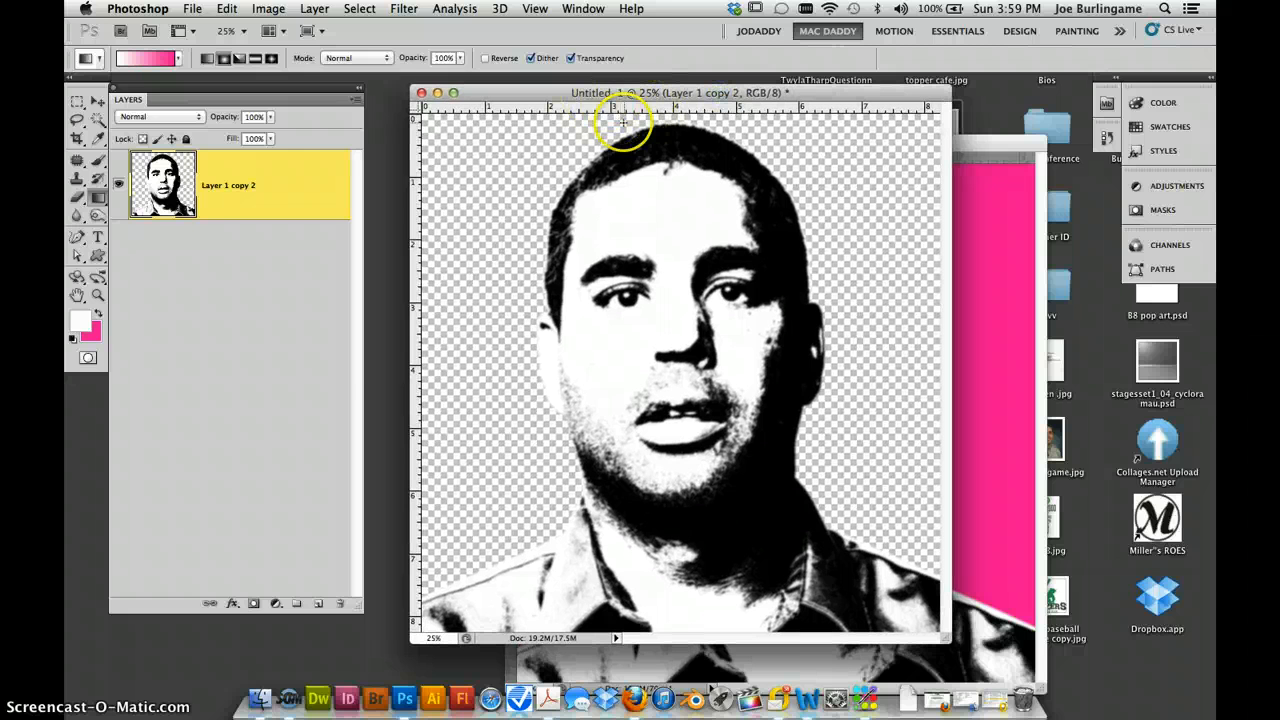
Step: Convert the duplicated cut-out portrait document to Grayscale mode
click(265, 10)
mouse_move(276, 28)
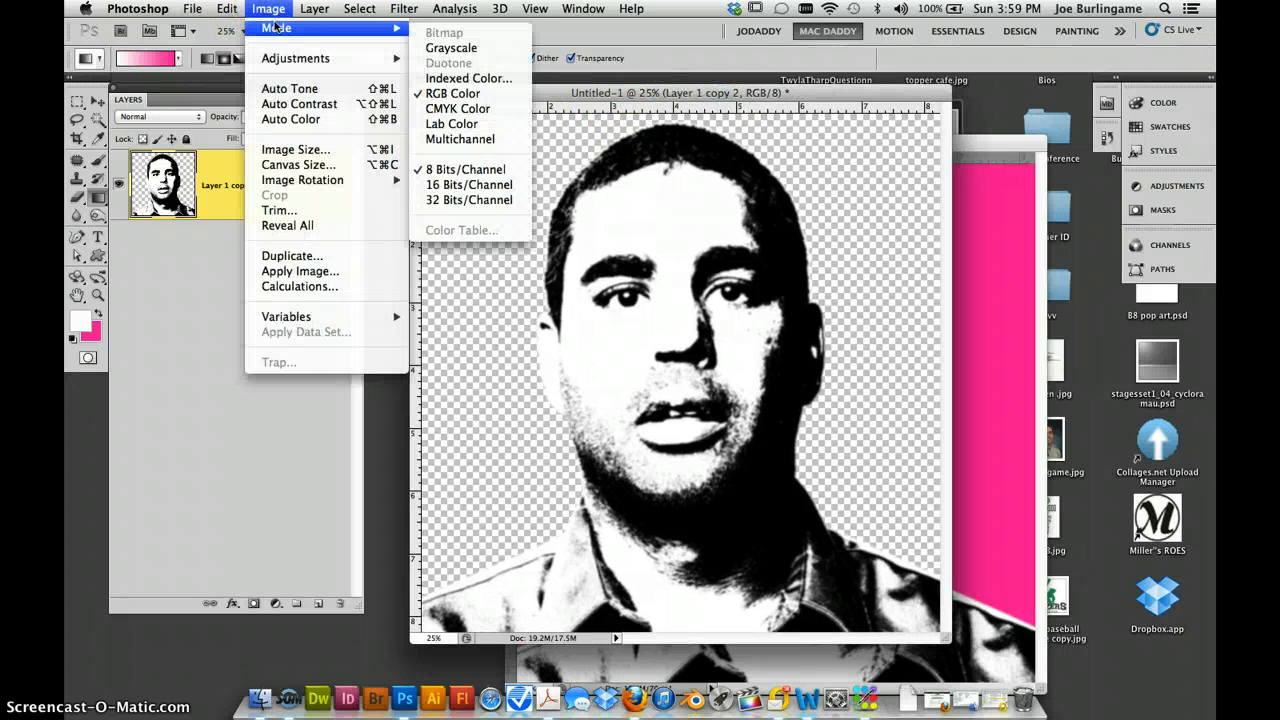
click(448, 48)
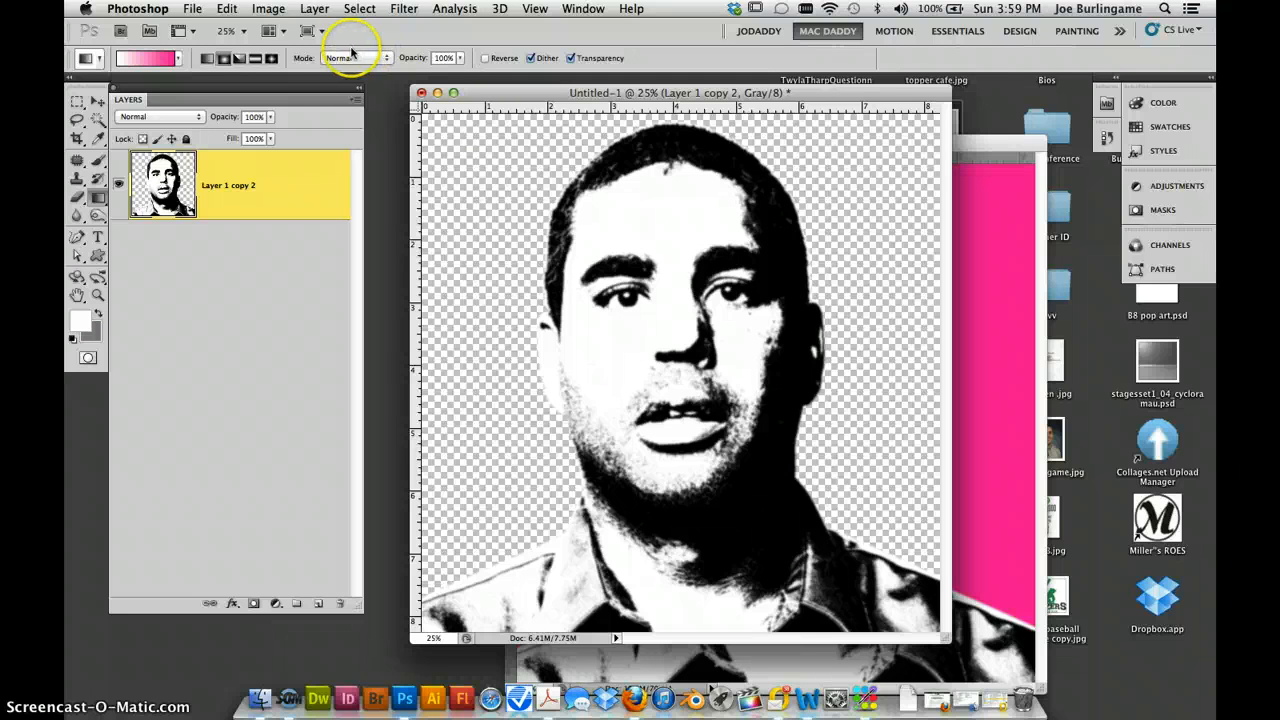
Step: Start a Bitmap conversion, flattening the layers, with output at 314 pixels/inch and the Halftone Screen method
click(282, 12)
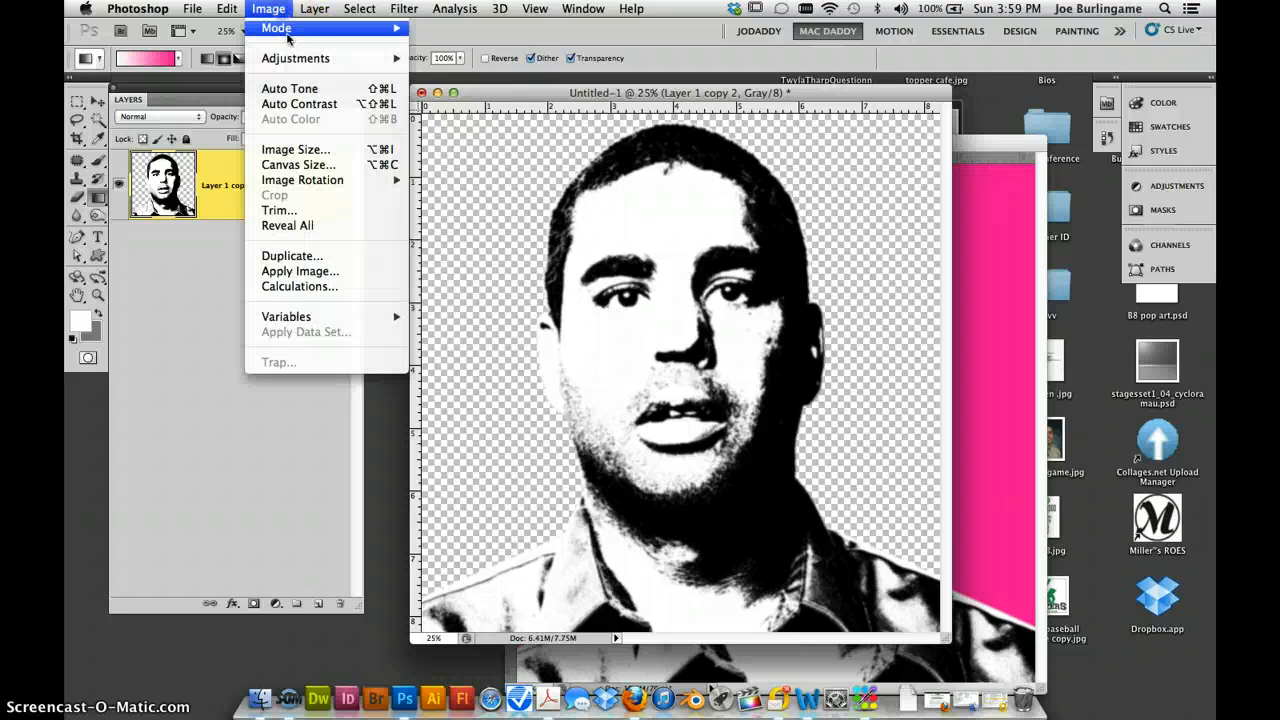
mouse_move(340, 30)
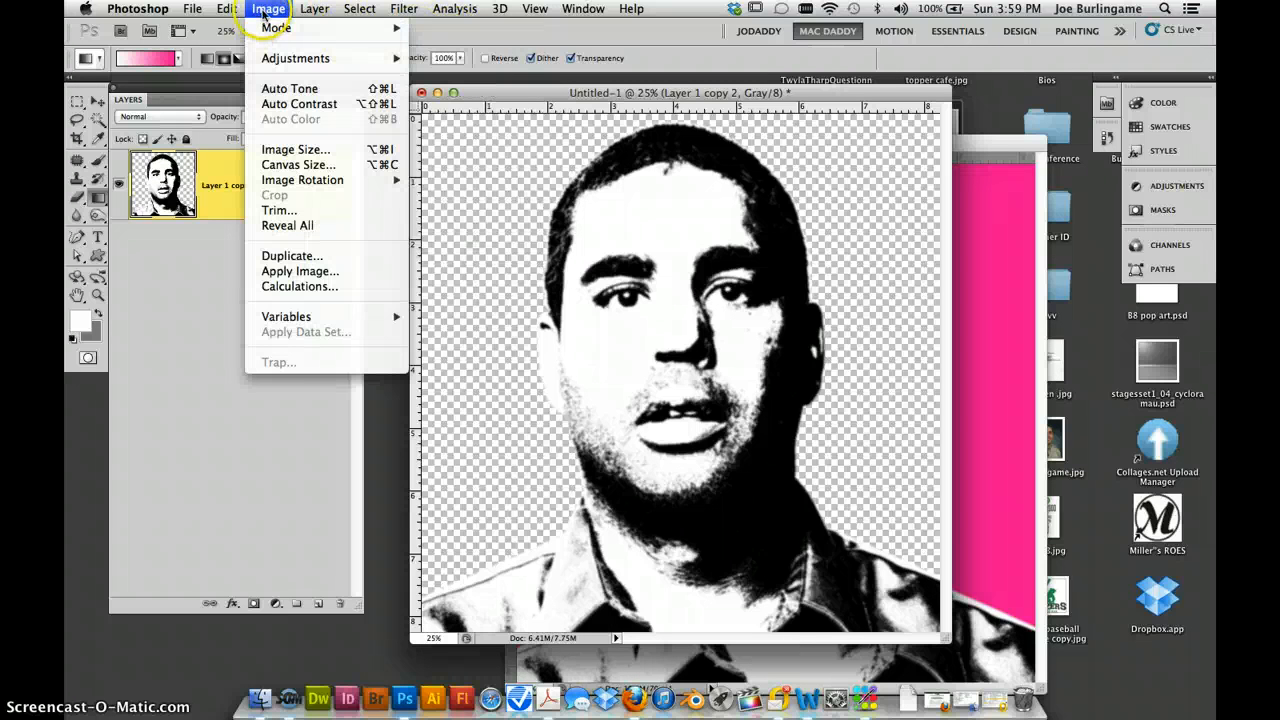
mouse_move(276, 28)
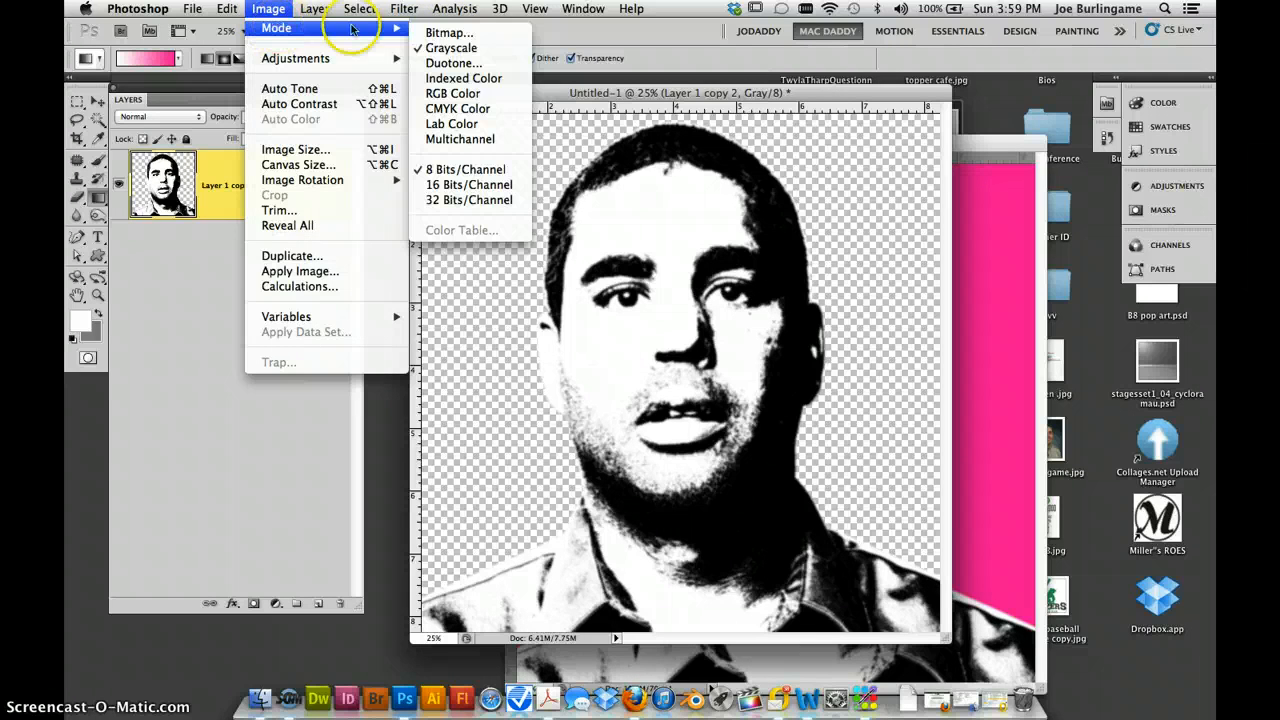
click(435, 30)
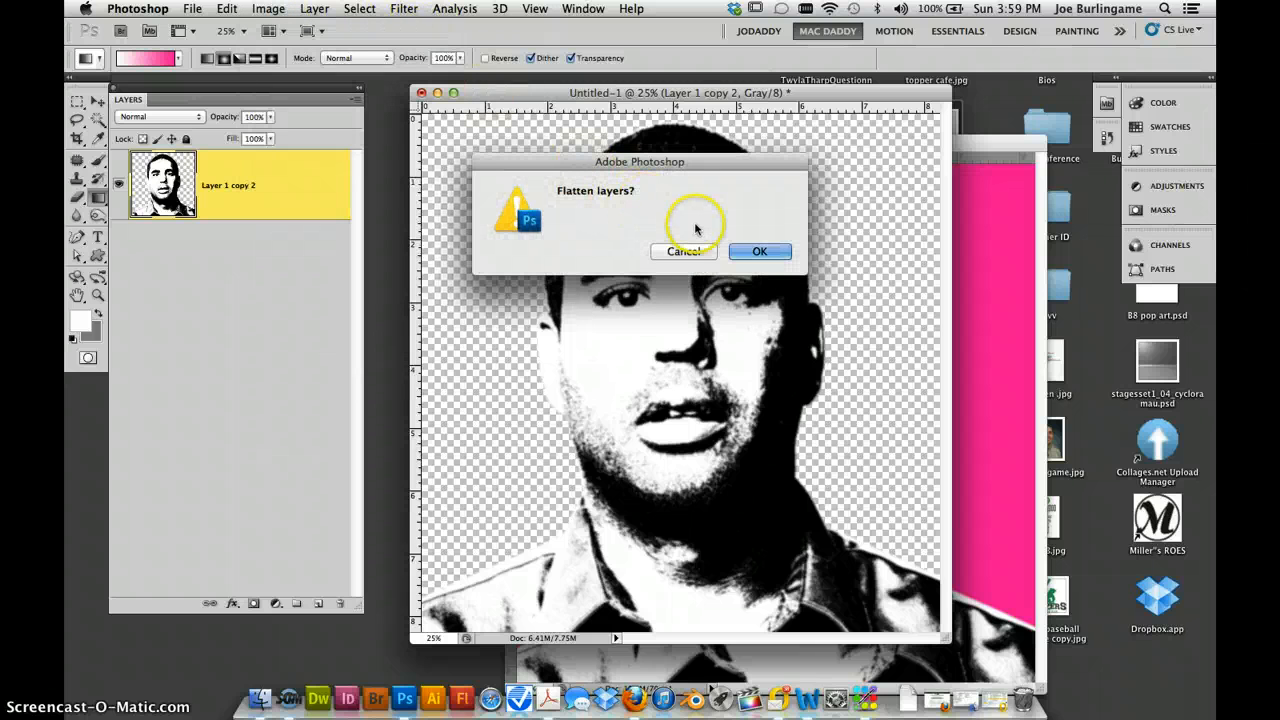
click(757, 251)
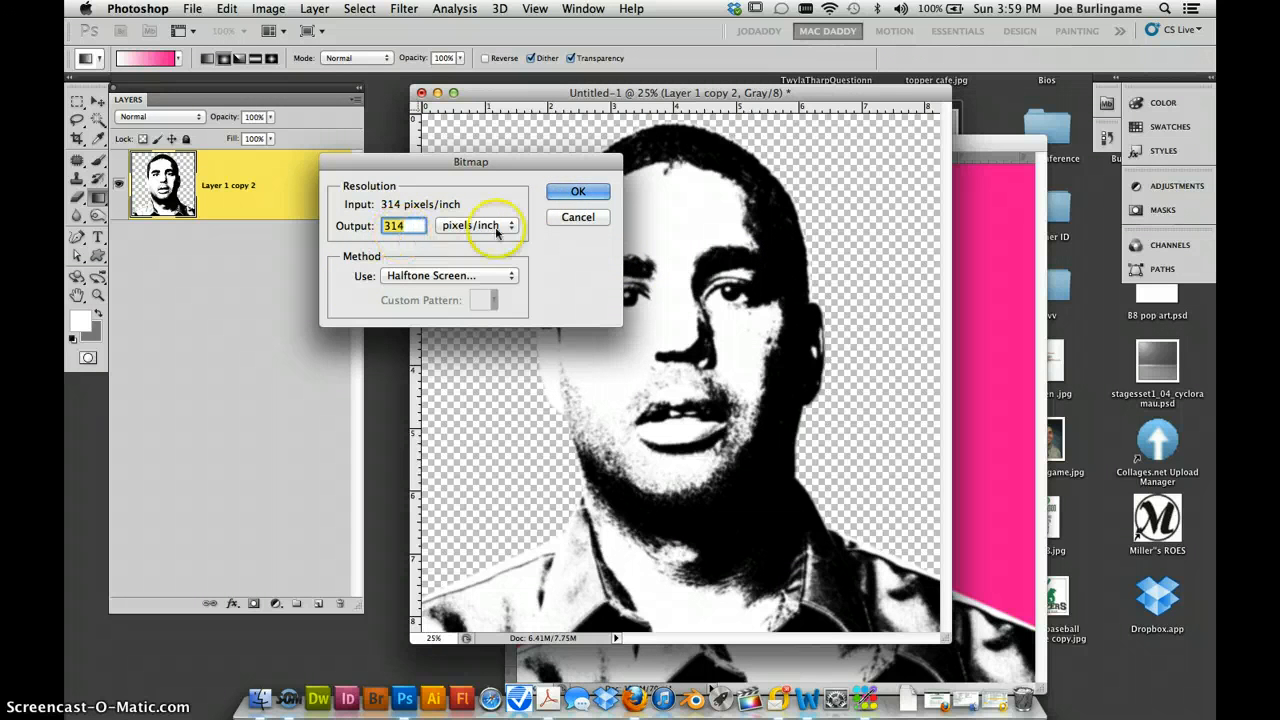
click(450, 276)
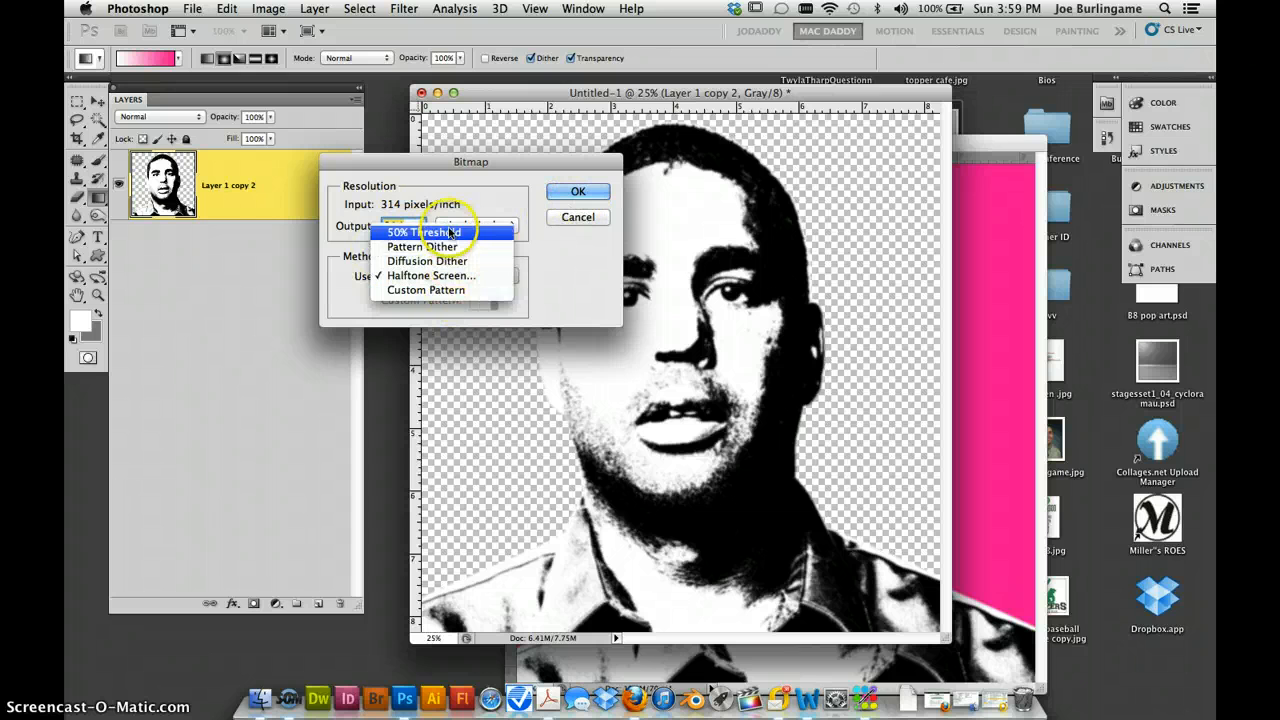
click(447, 281)
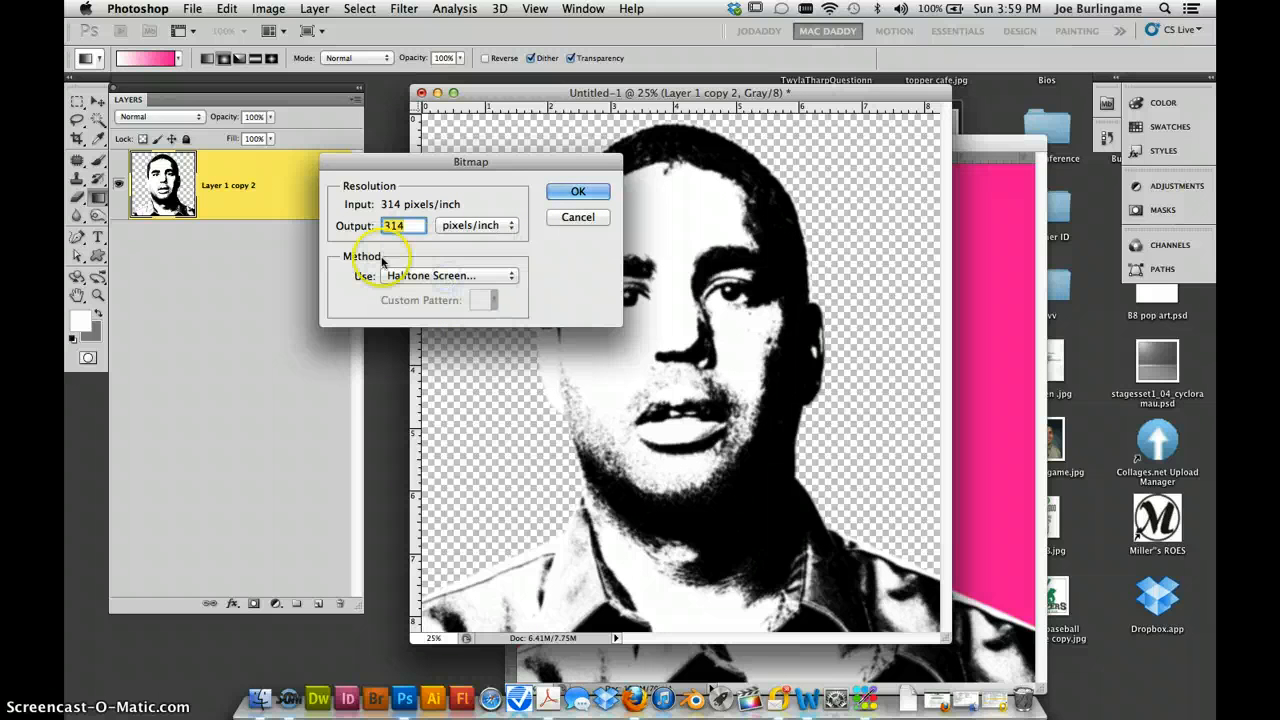
click(490, 275)
click(433, 275)
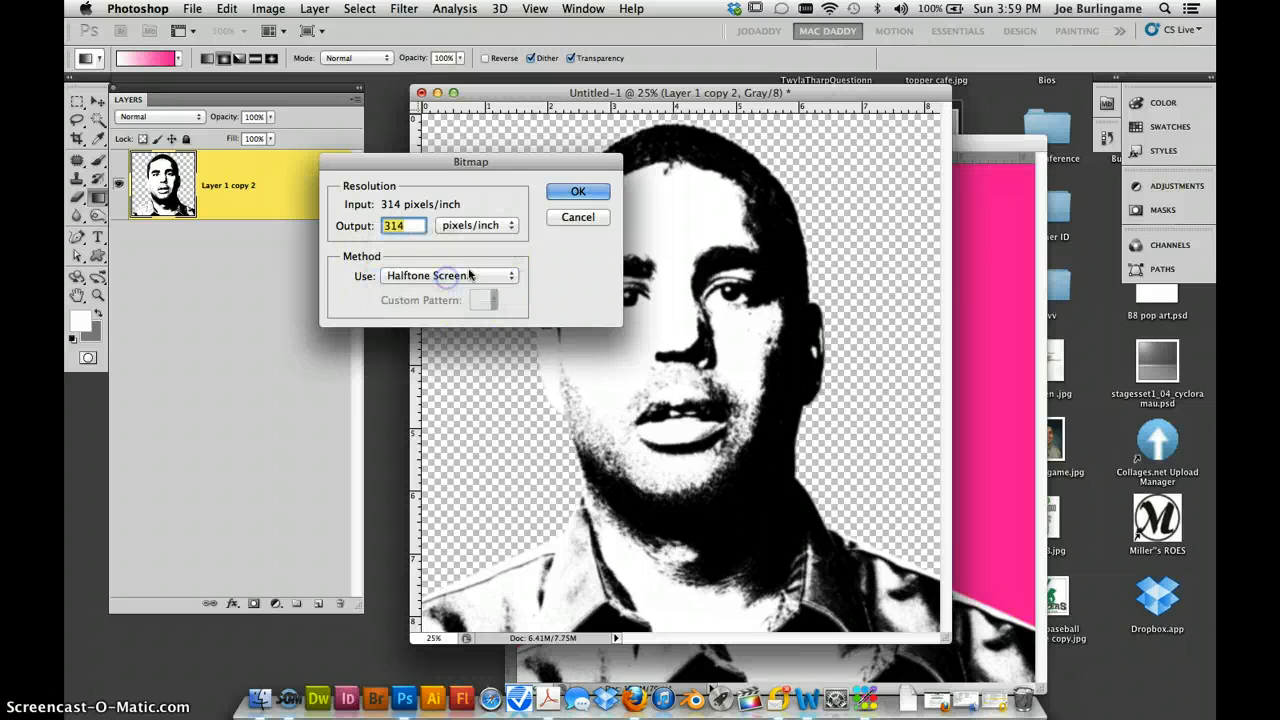
click(586, 191)
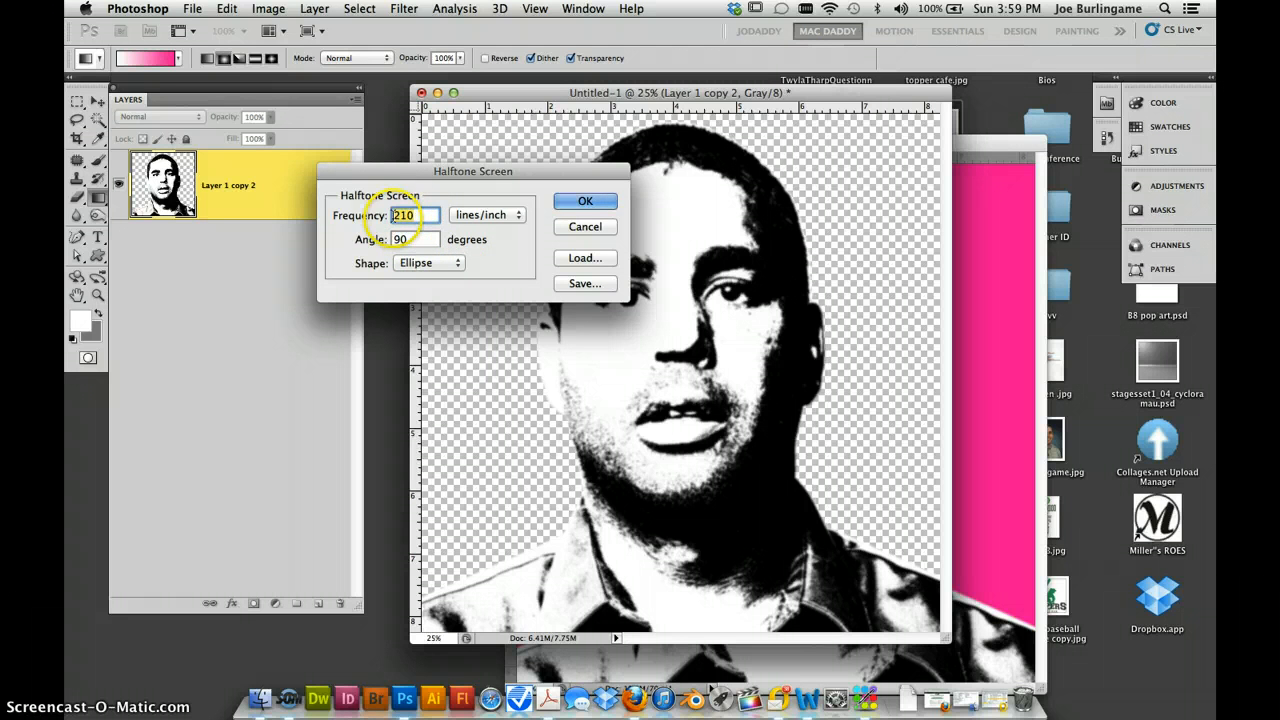
Step: Try a halftone screen of 210 lines/inch at 90 degrees with the Ellipse shape, and undo the conversion
click(487, 215)
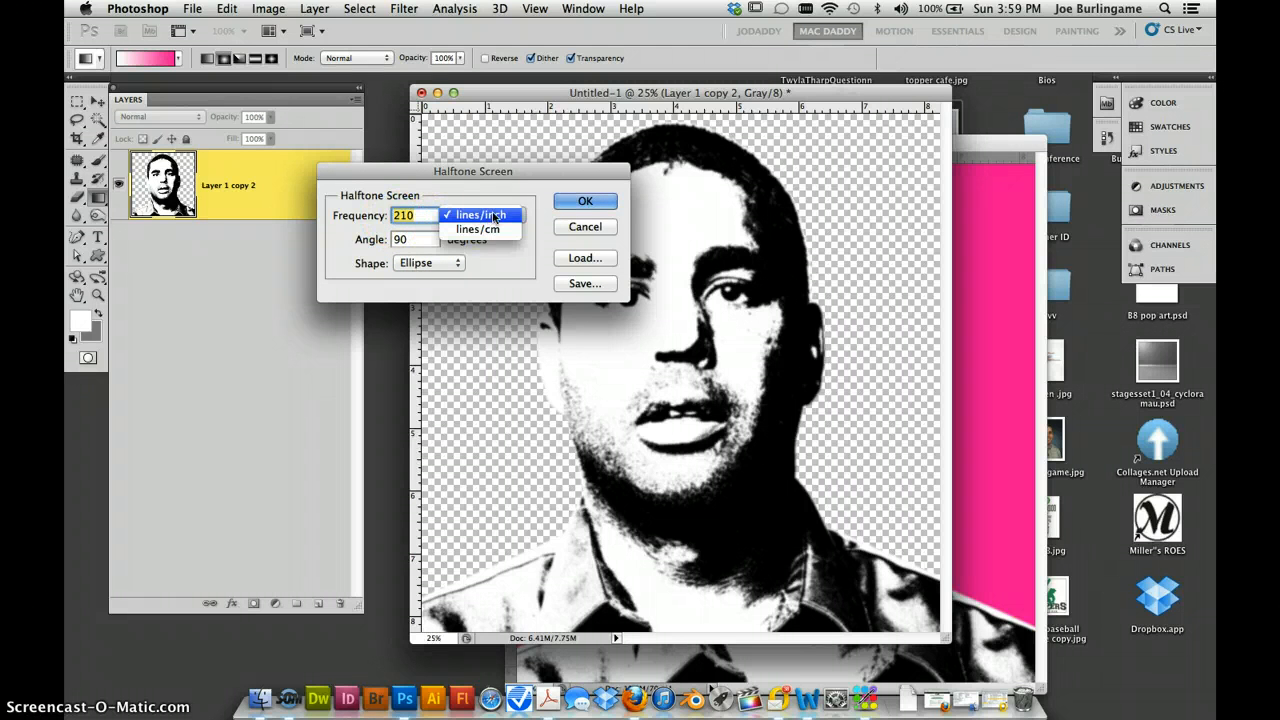
click(500, 216)
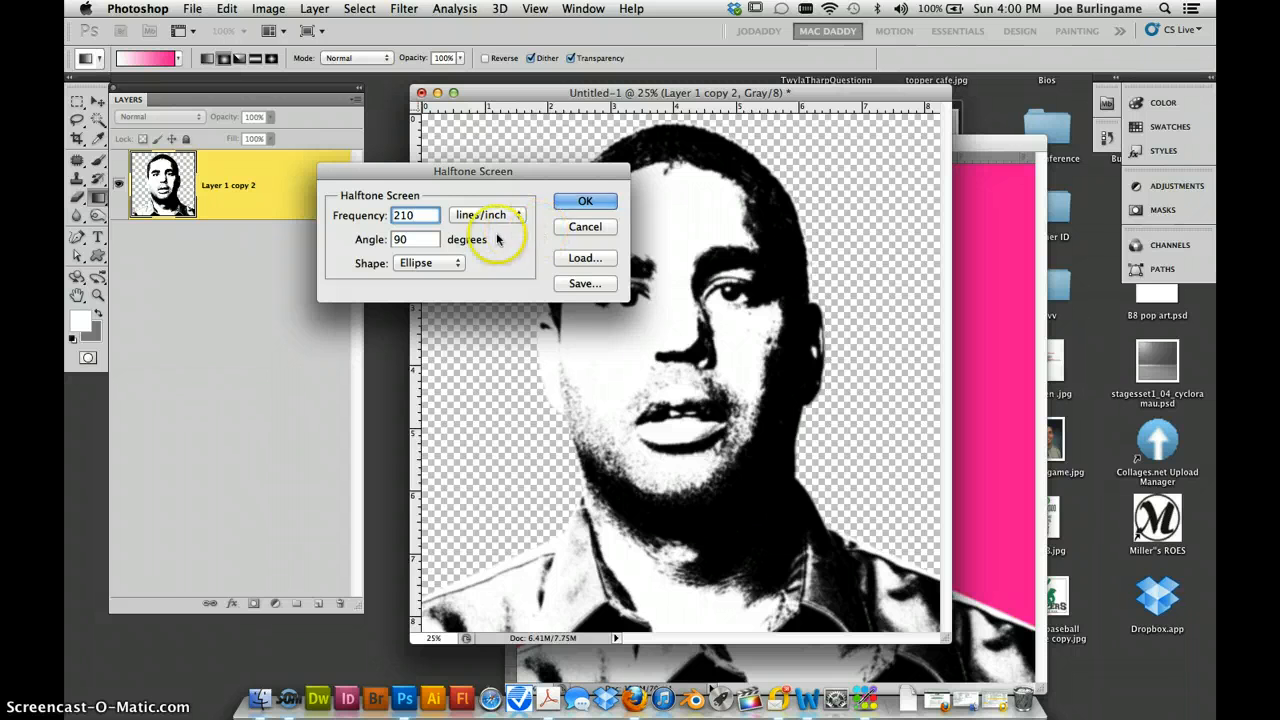
click(585, 202)
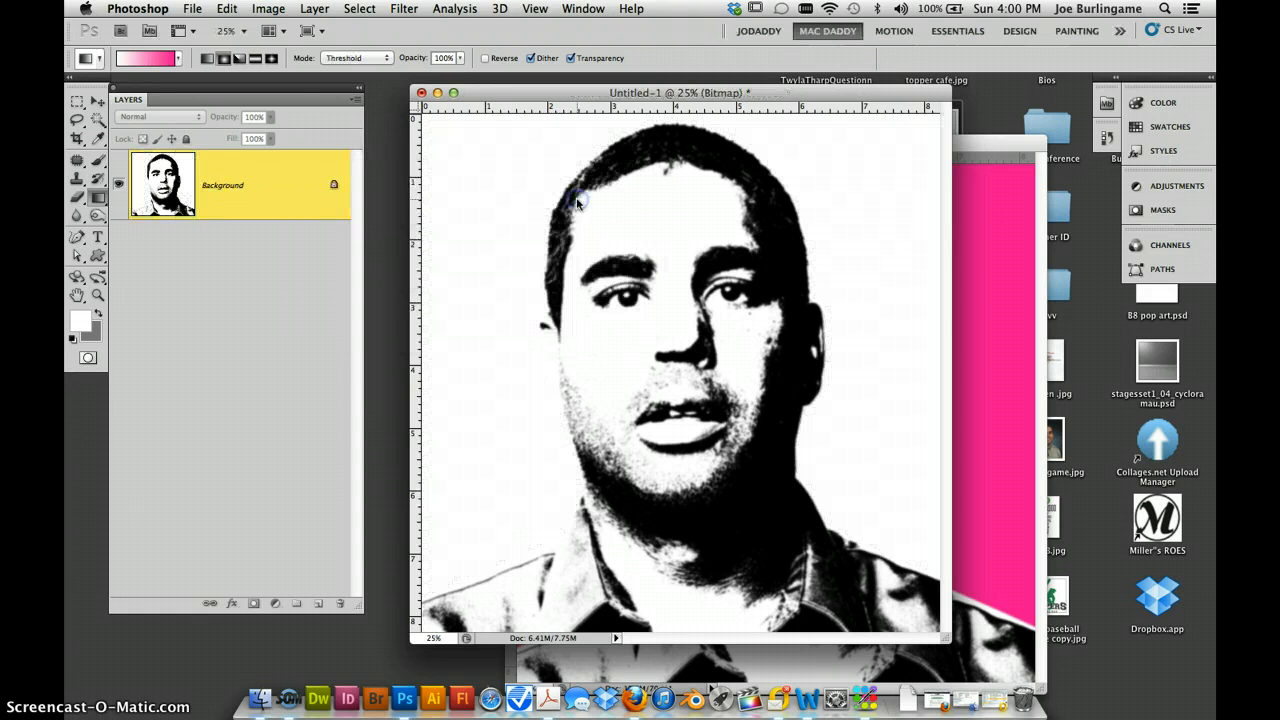
key(super+z)
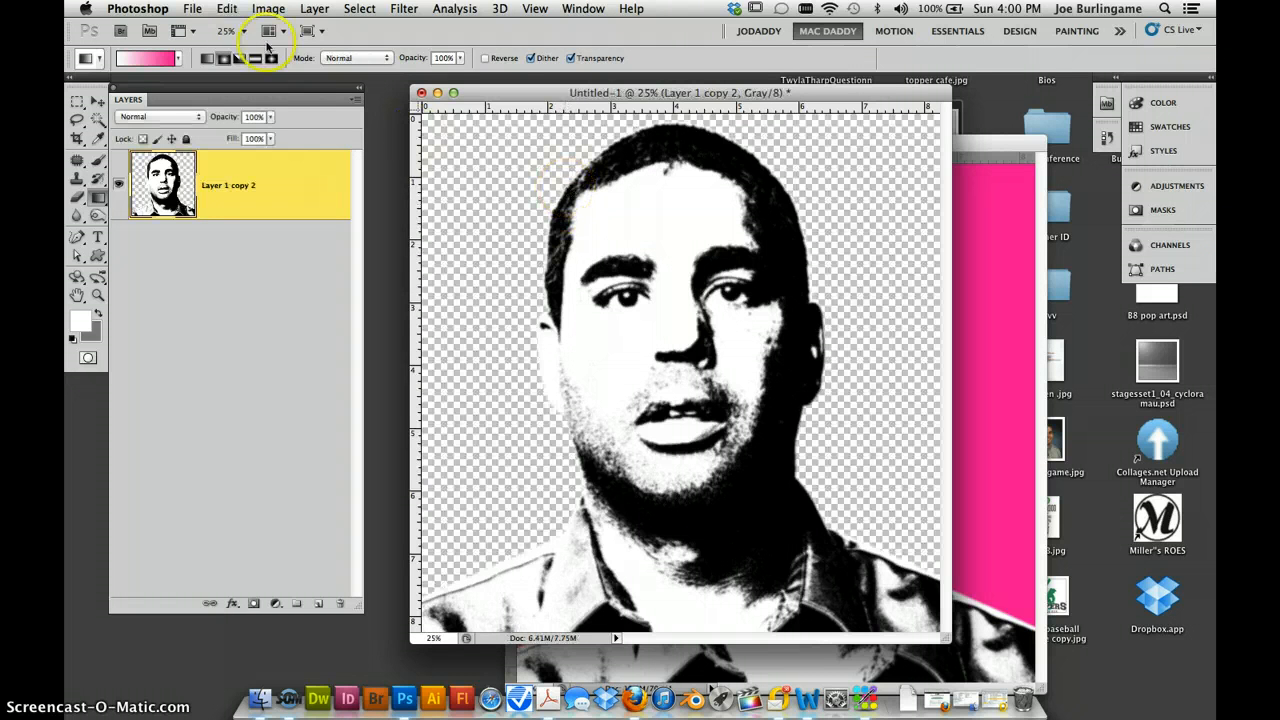
Step: Flatten and convert the portrait to Bitmap at 314 pixels/inch with a 210 lines/inch, 90-degree Diamond halftone screen
click(268, 8)
mouse_move(290, 28)
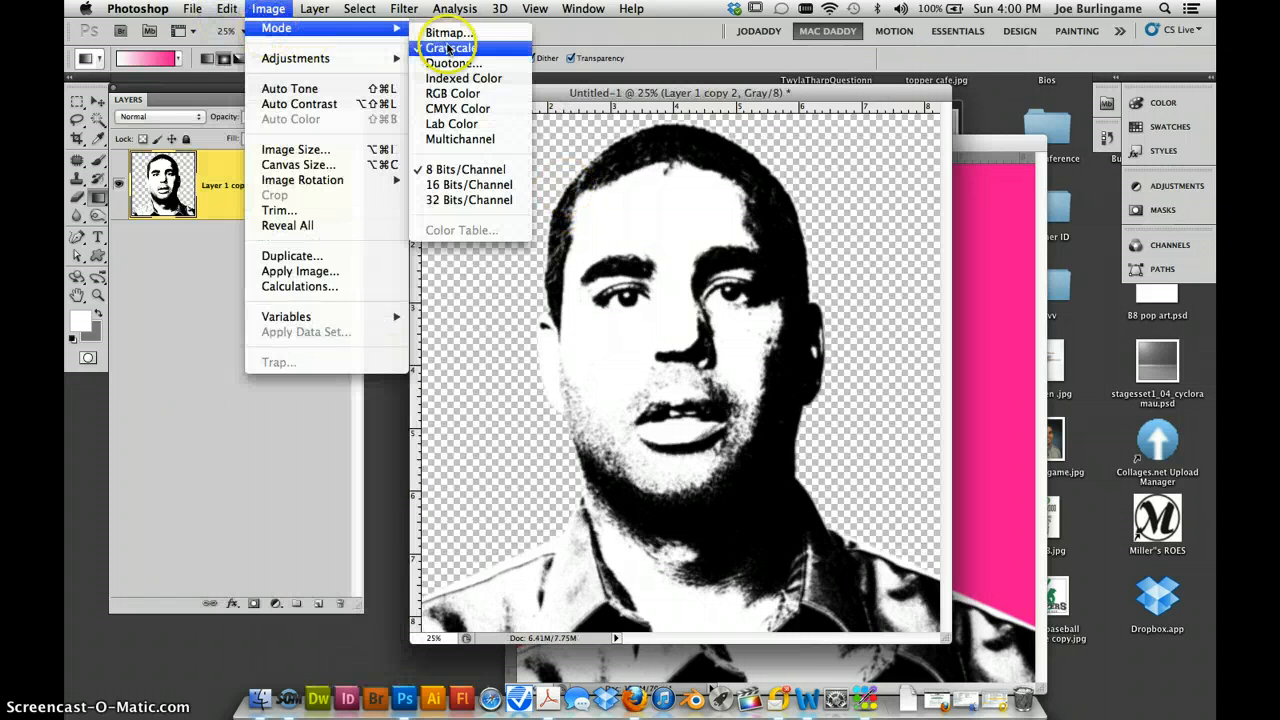
click(450, 32)
click(751, 251)
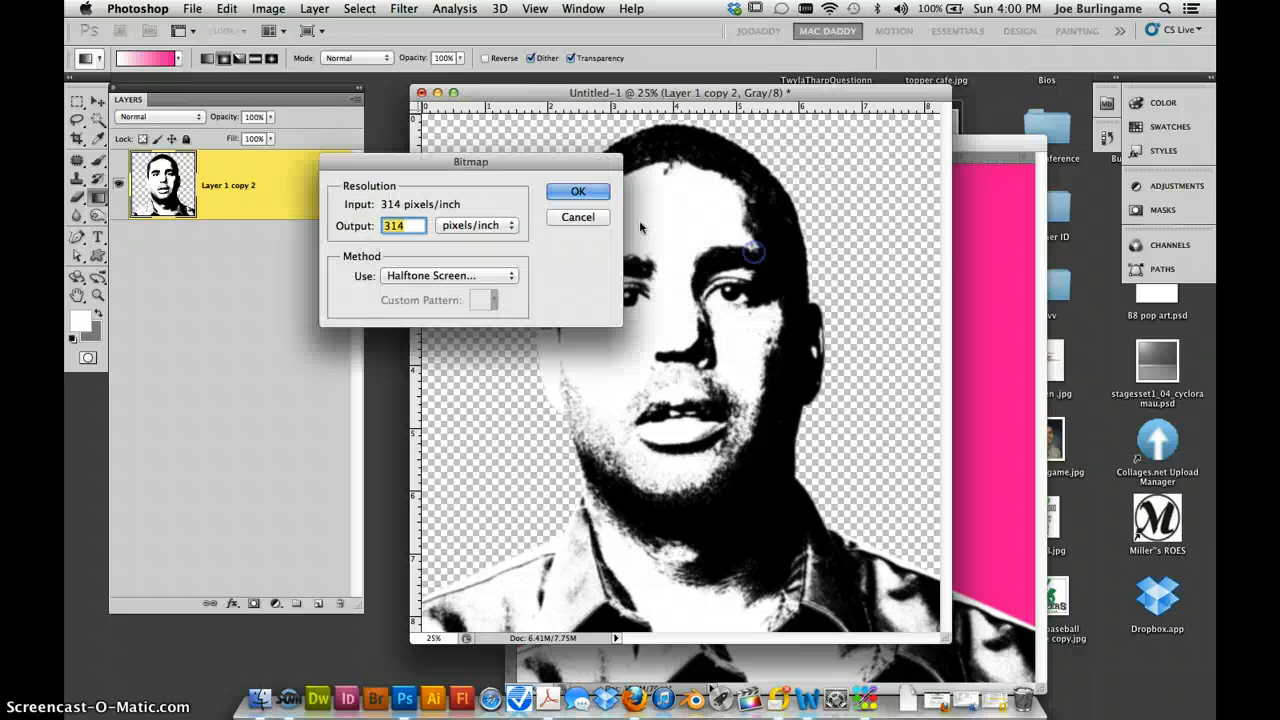
click(578, 191)
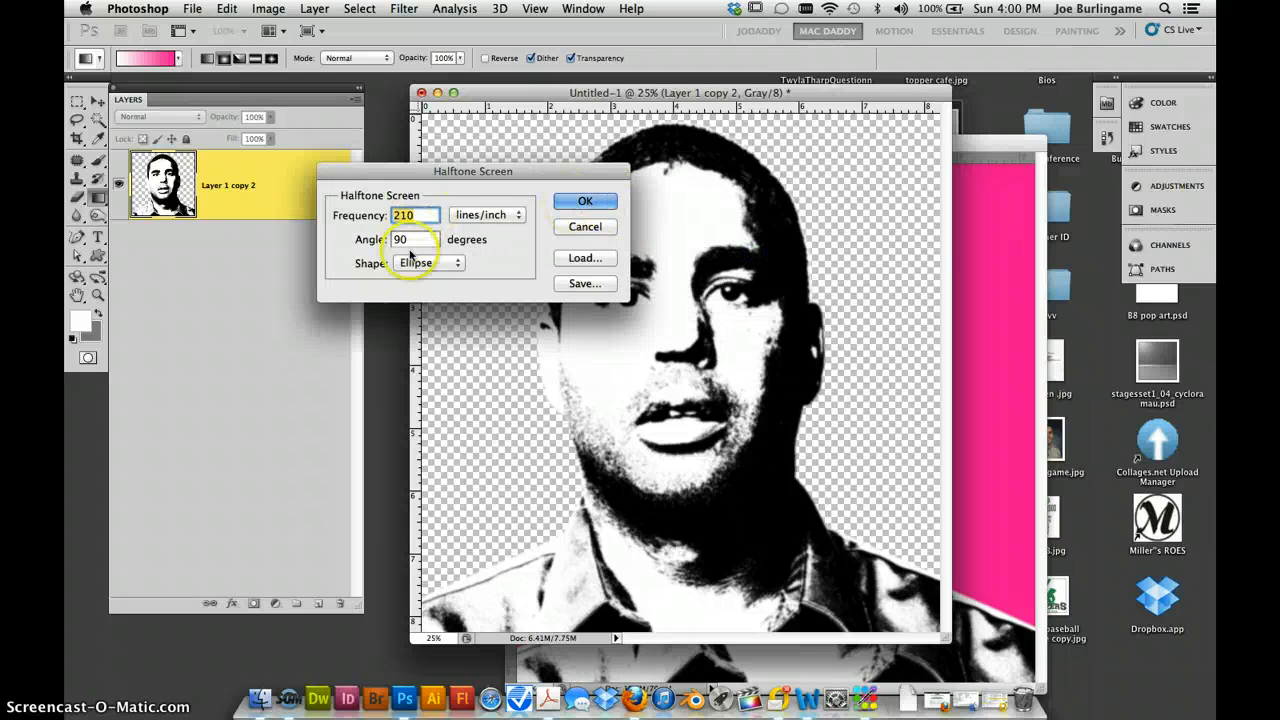
click(418, 265)
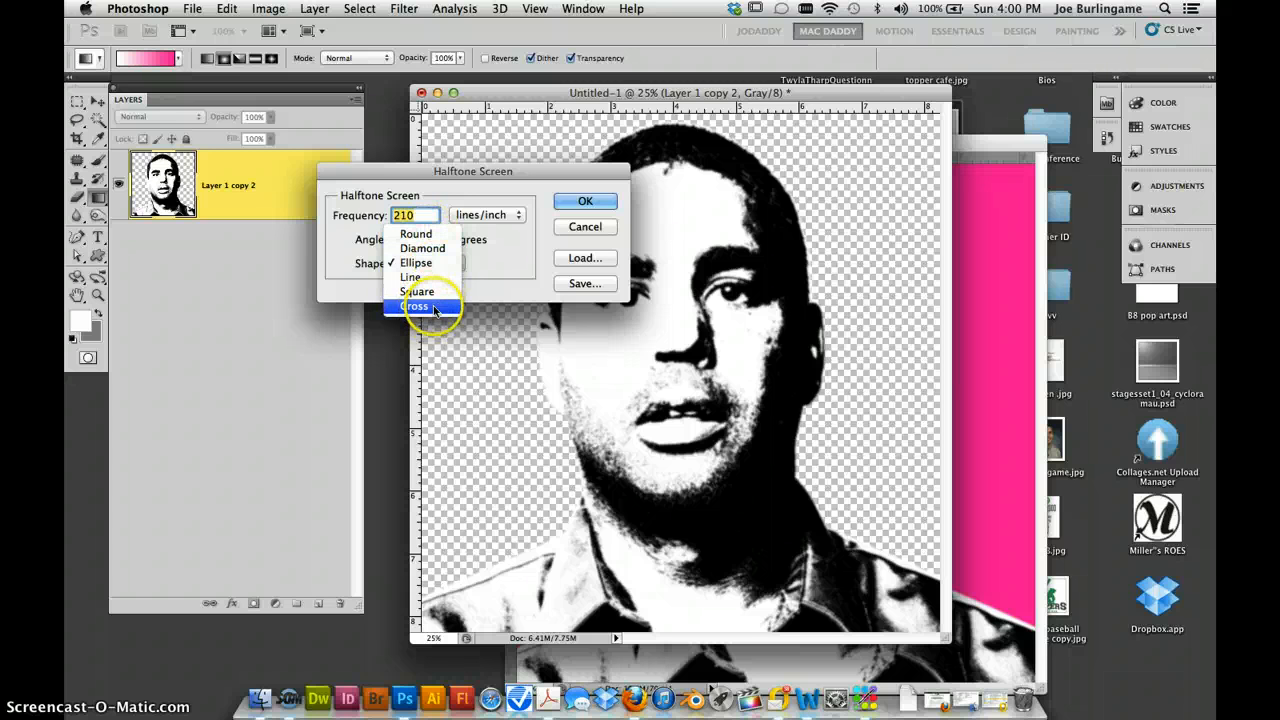
click(422, 248)
click(586, 201)
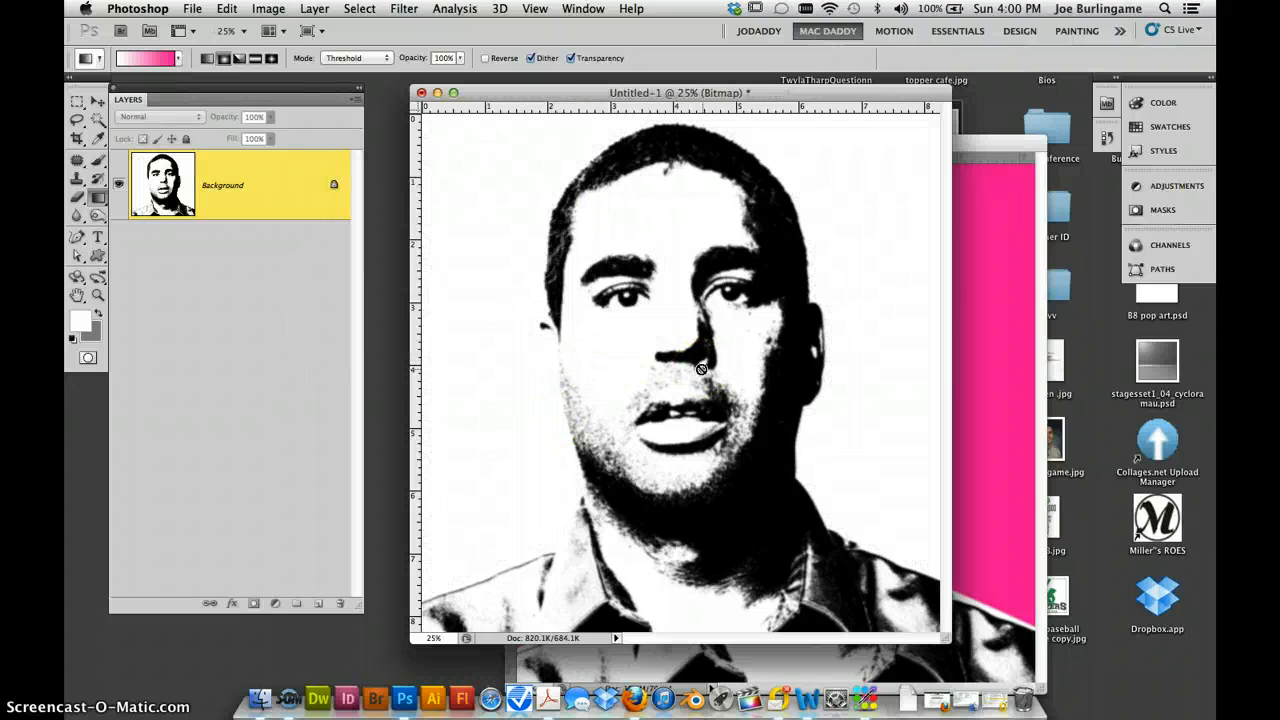
Step: Examine the halftone dot pattern around the nose and mouth up close and at lower magnification
key(super+=)
key(super+=)
key(super+=)
key(super+=)
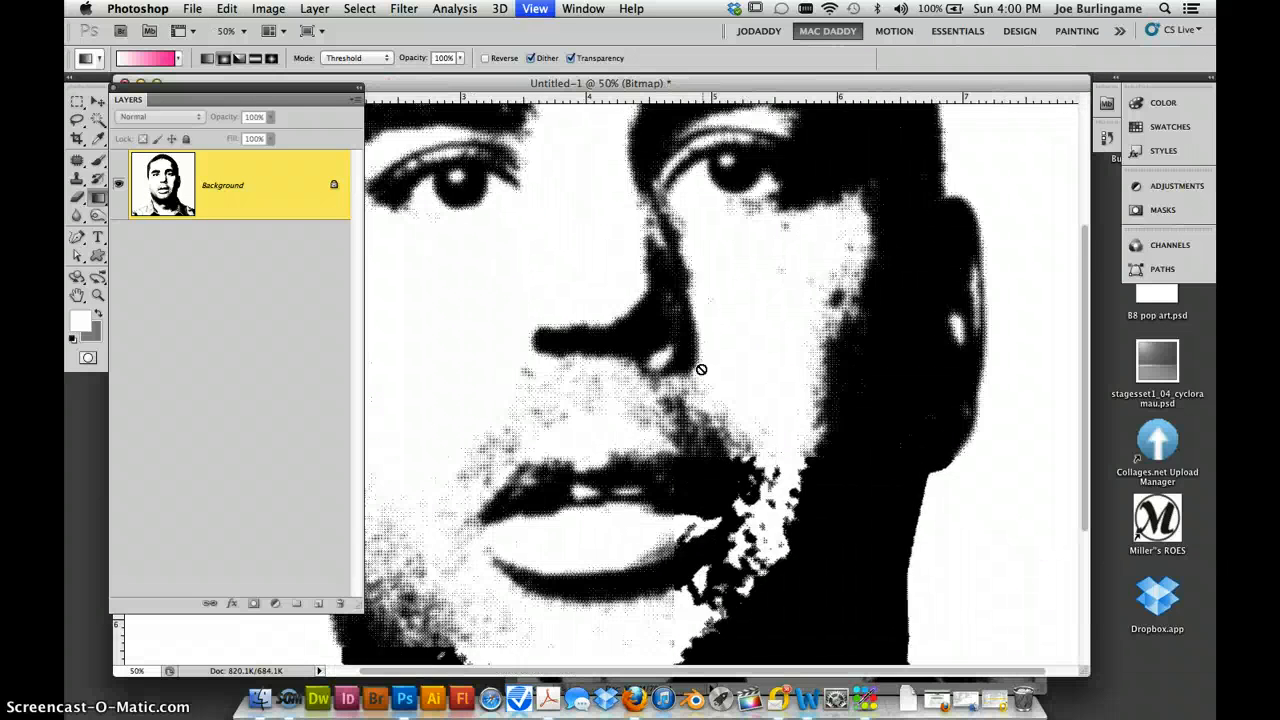
key(super+=)
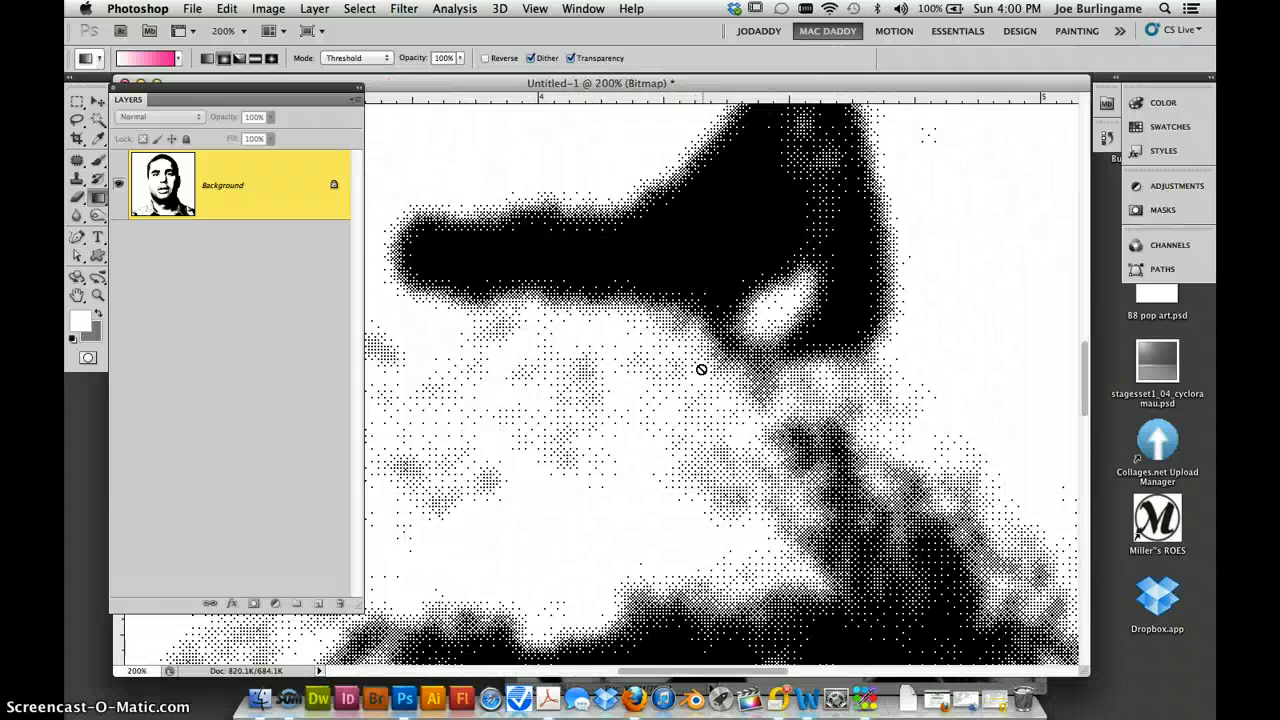
key(super+=)
key(super+=)
key(super+=)
key(super+=)
key(super+=)
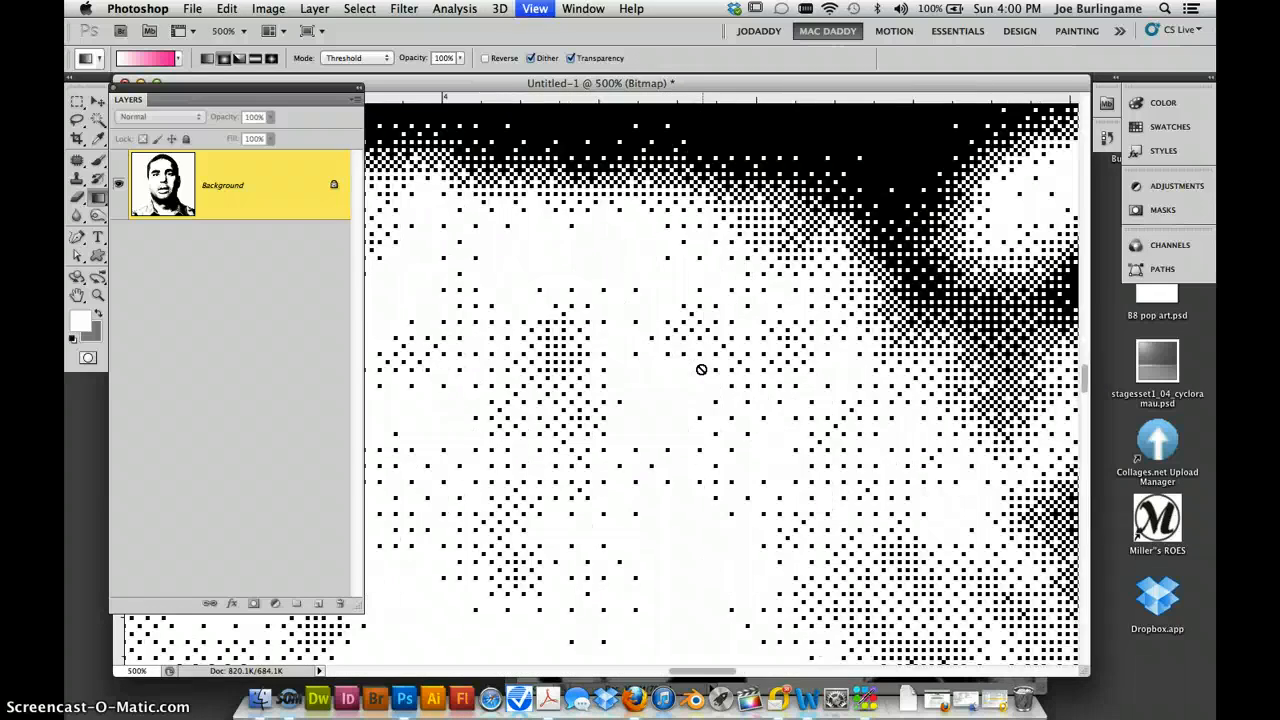
key(super+=)
key(super+=)
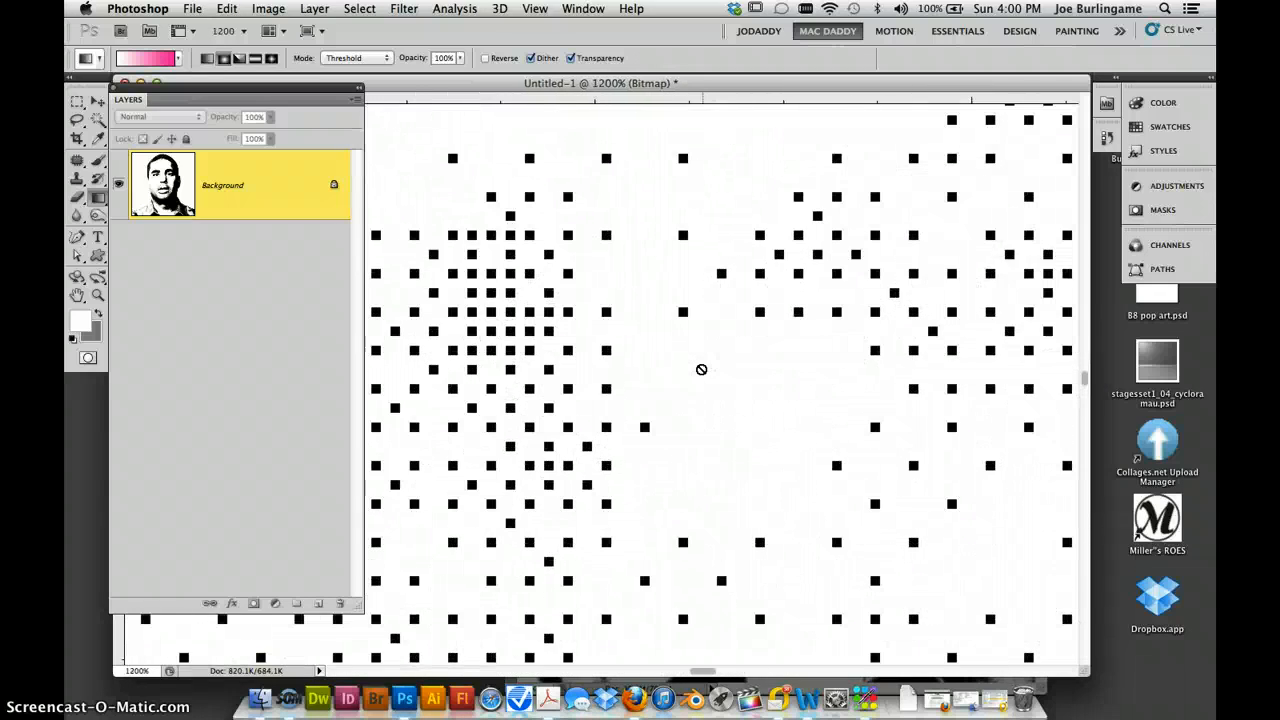
key(super+minus)
key(super+minus)
key(super+minus)
key(super+minus)
key(super+minus)
key(super+minus)
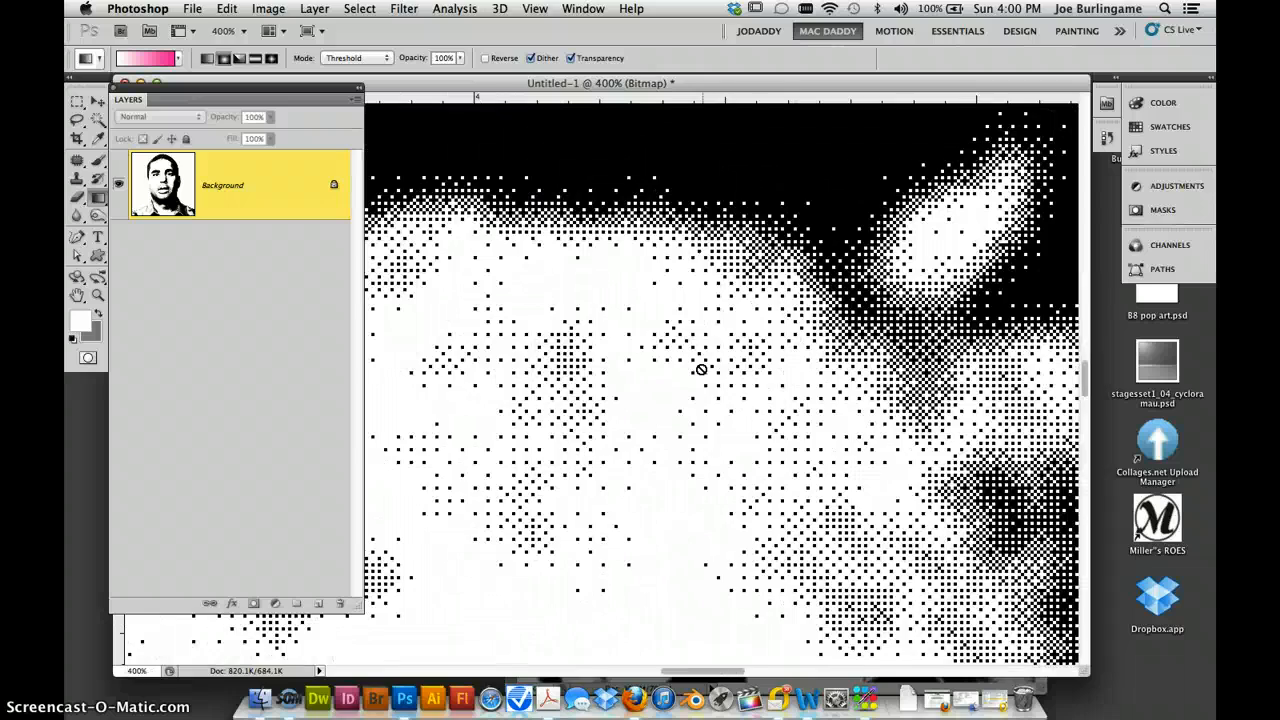
key(super+minus)
key(super+minus)
key(super+minus)
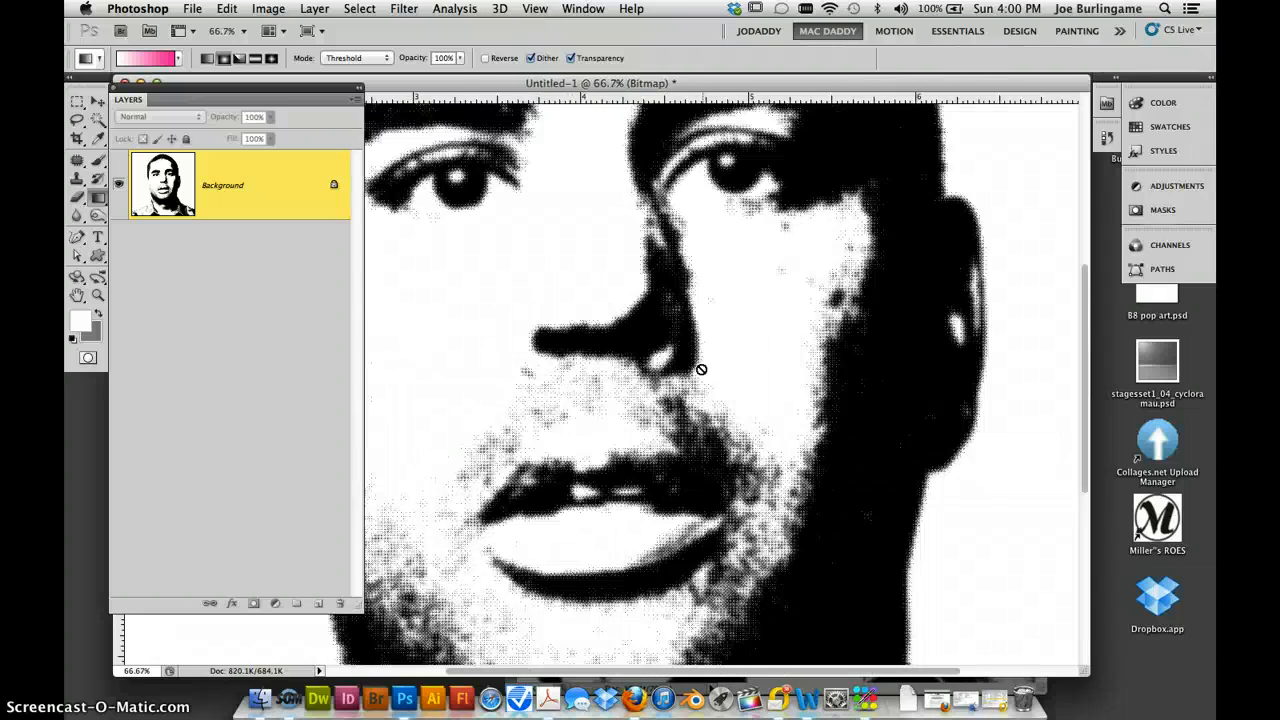
key(super+minus)
key(super+plus)
key(super+plus)
key(super+plus)
key(super+plus)
key(super+minus)
key(super+minus)
key(super+minus)
Step: Undo the Diamond halftone and try a Bitmap conversion with a 350 lines/inch, 90-degree Round halftone screen
key(super+z)
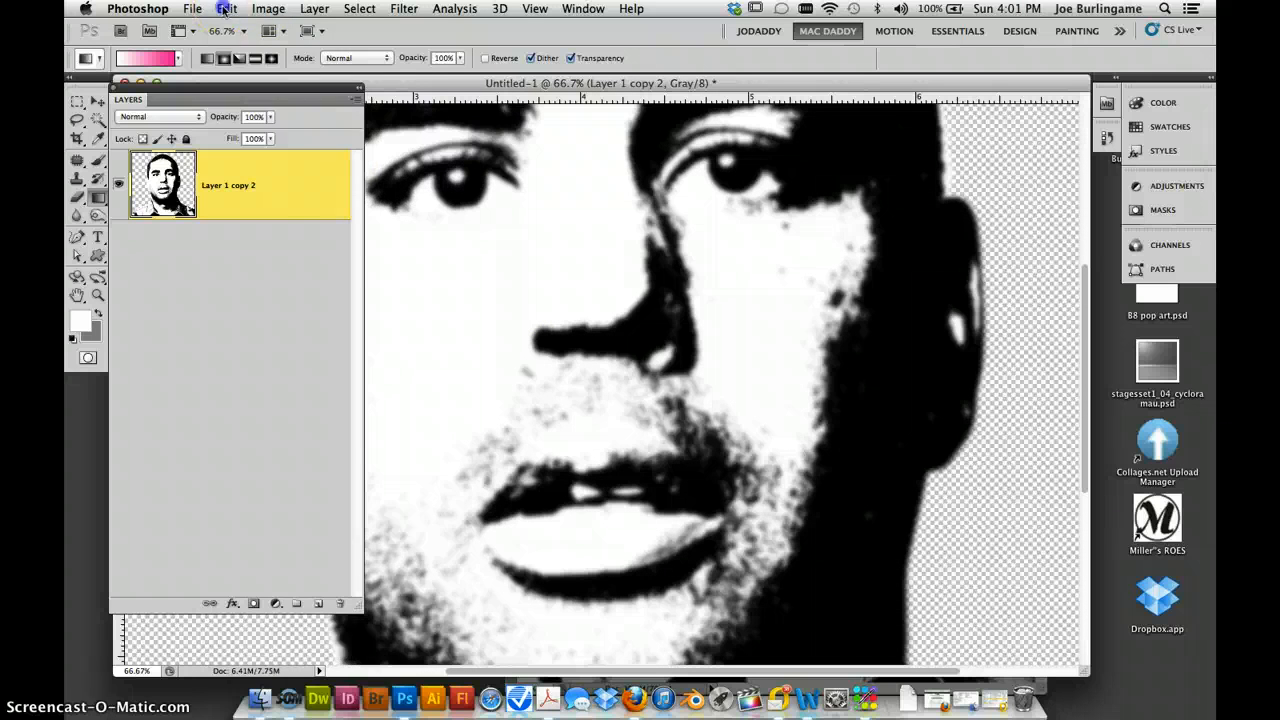
click(268, 9)
mouse_move(280, 27)
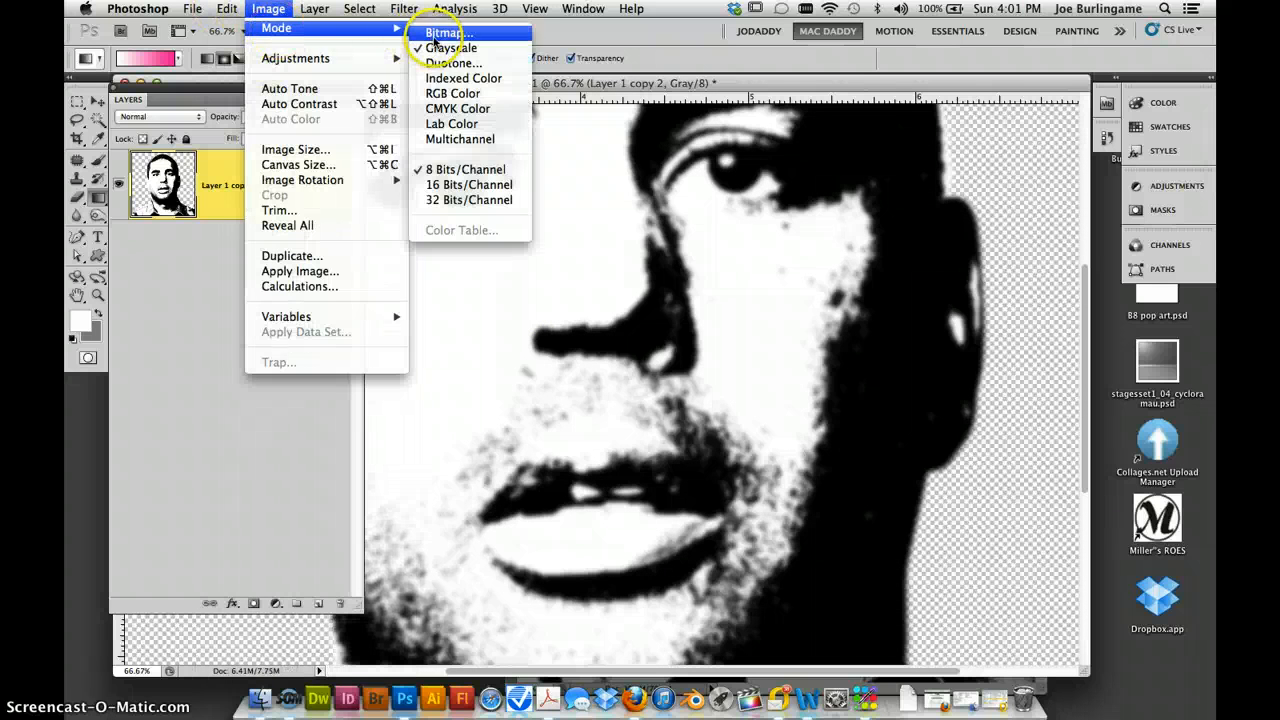
click(436, 37)
click(749, 249)
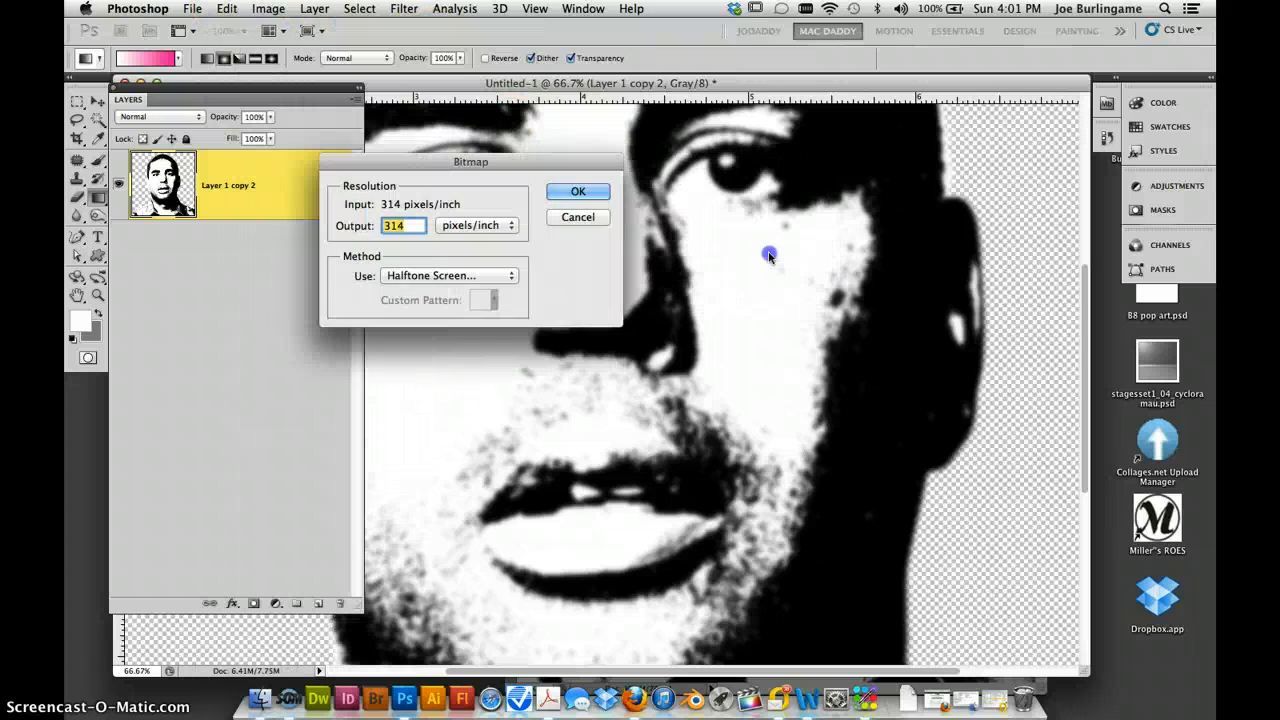
click(578, 191)
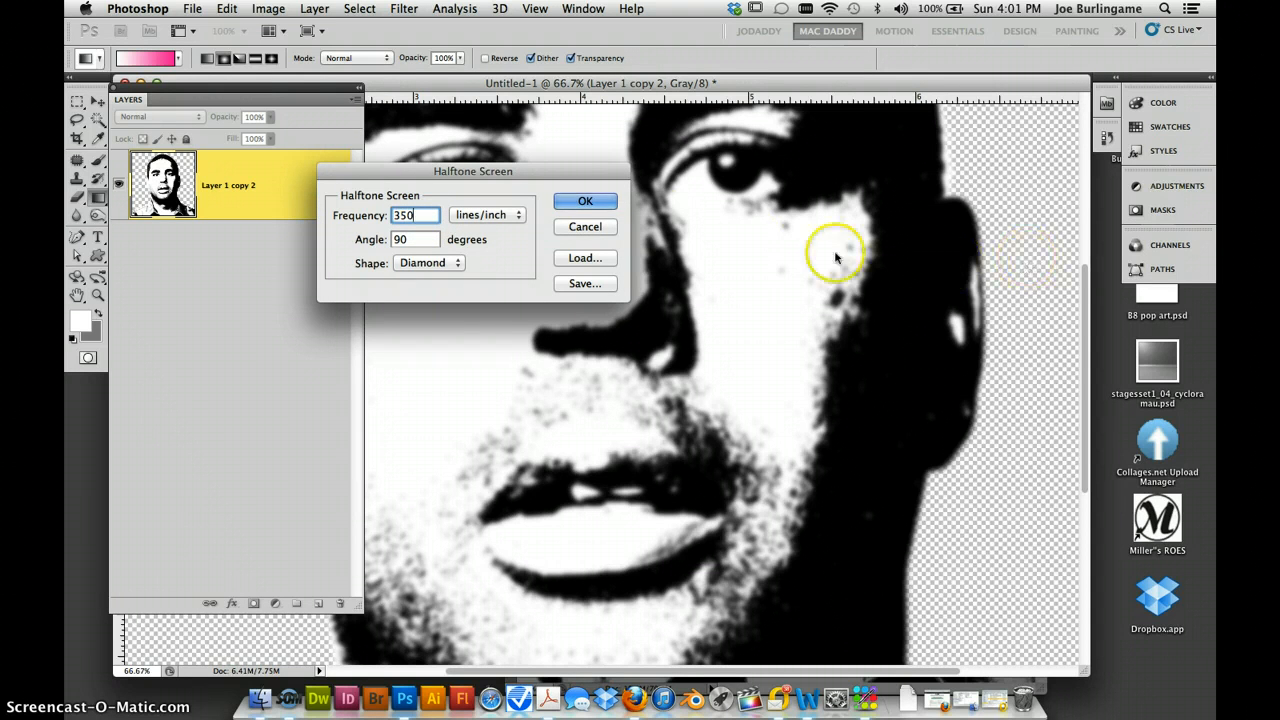
click(590, 203)
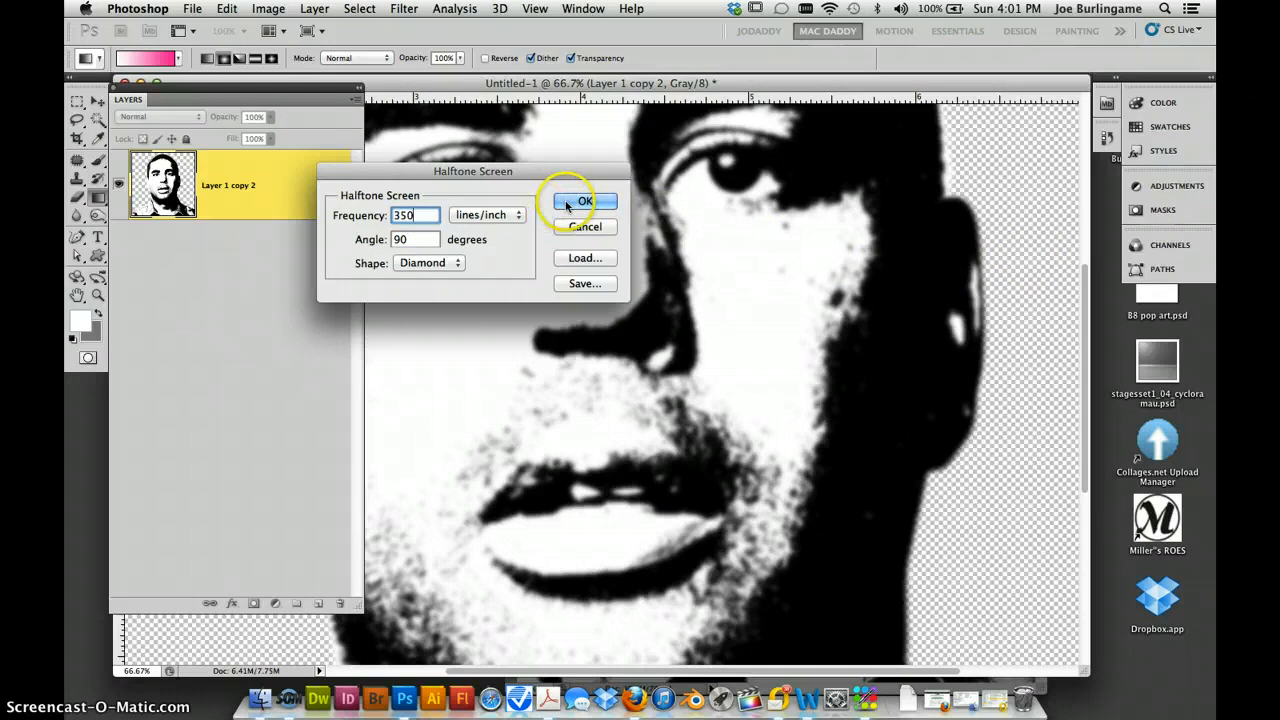
click(428, 262)
click(418, 244)
click(563, 203)
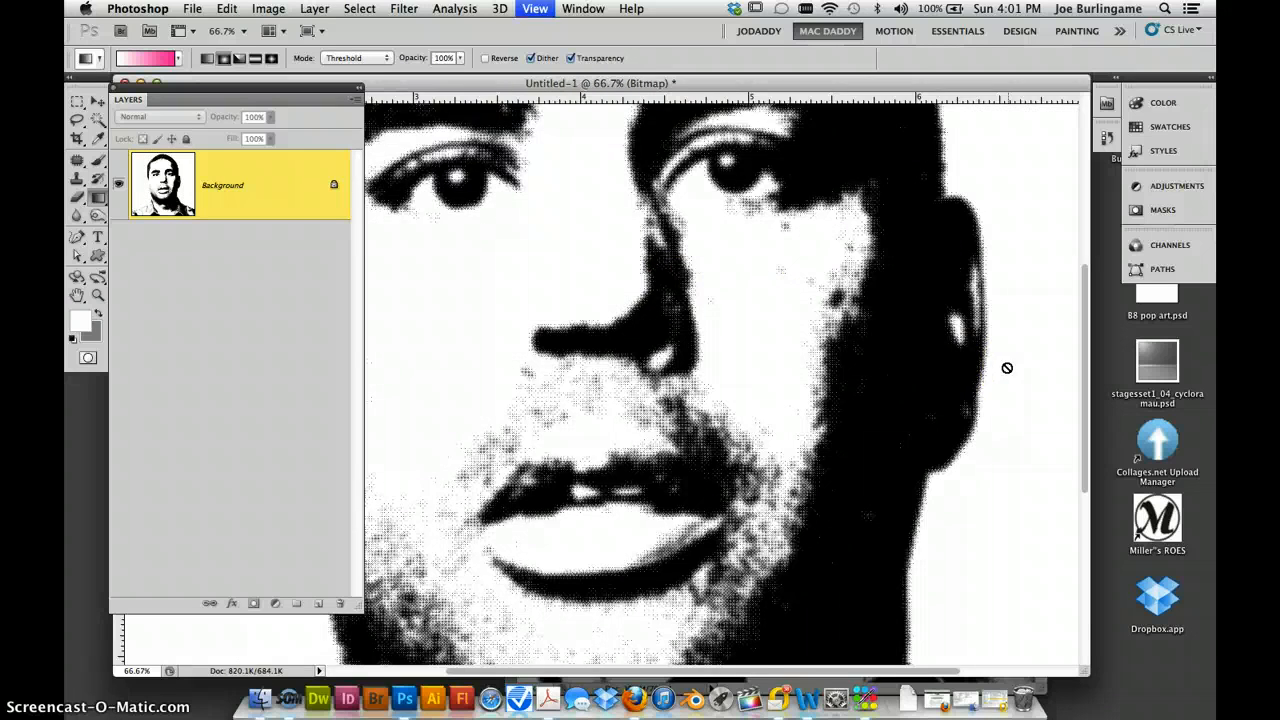
Step: Check the 350 lines/inch halftone result on the face at several magnifications
key(super+plus)
key(super+plus)
key(super+plus)
key(super+minus)
key(super+minus)
key(super+minus)
key(super+minus)
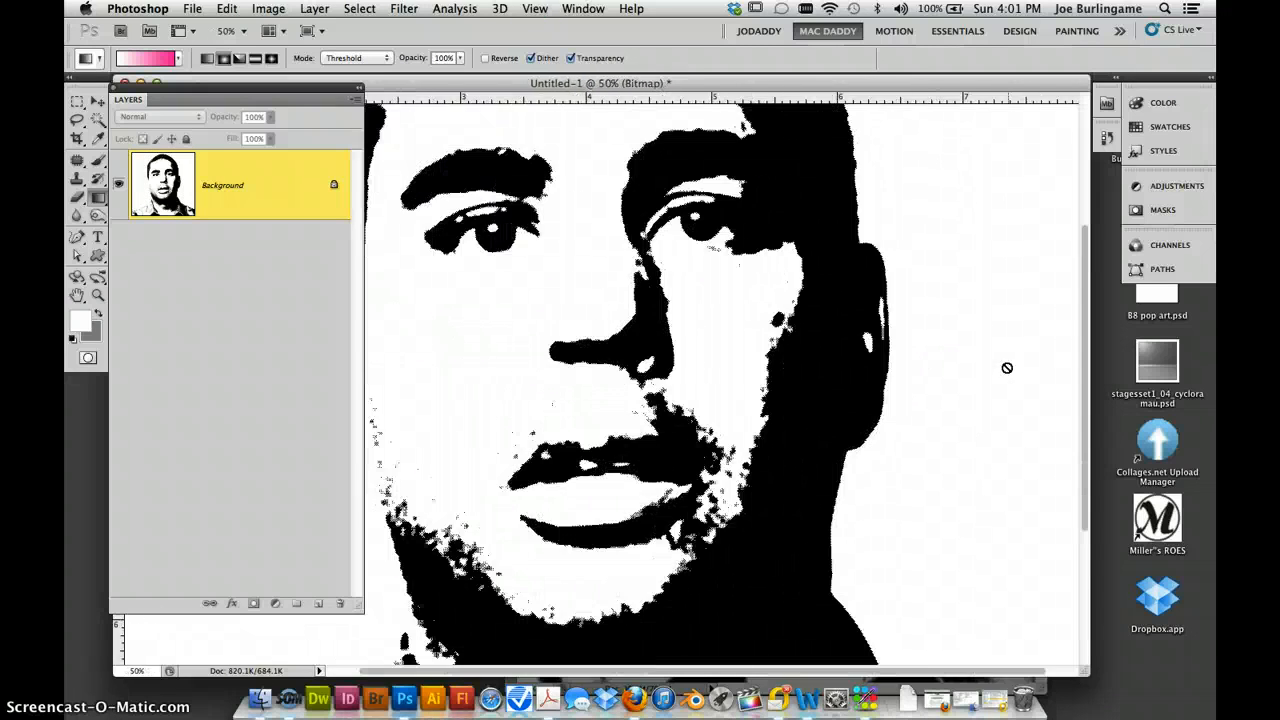
Step: Undo the 350 lines/inch conversion and try a flattened Bitmap conversion with a 100 lines/inch, 120-degree Round halftone screen
key(super+z)
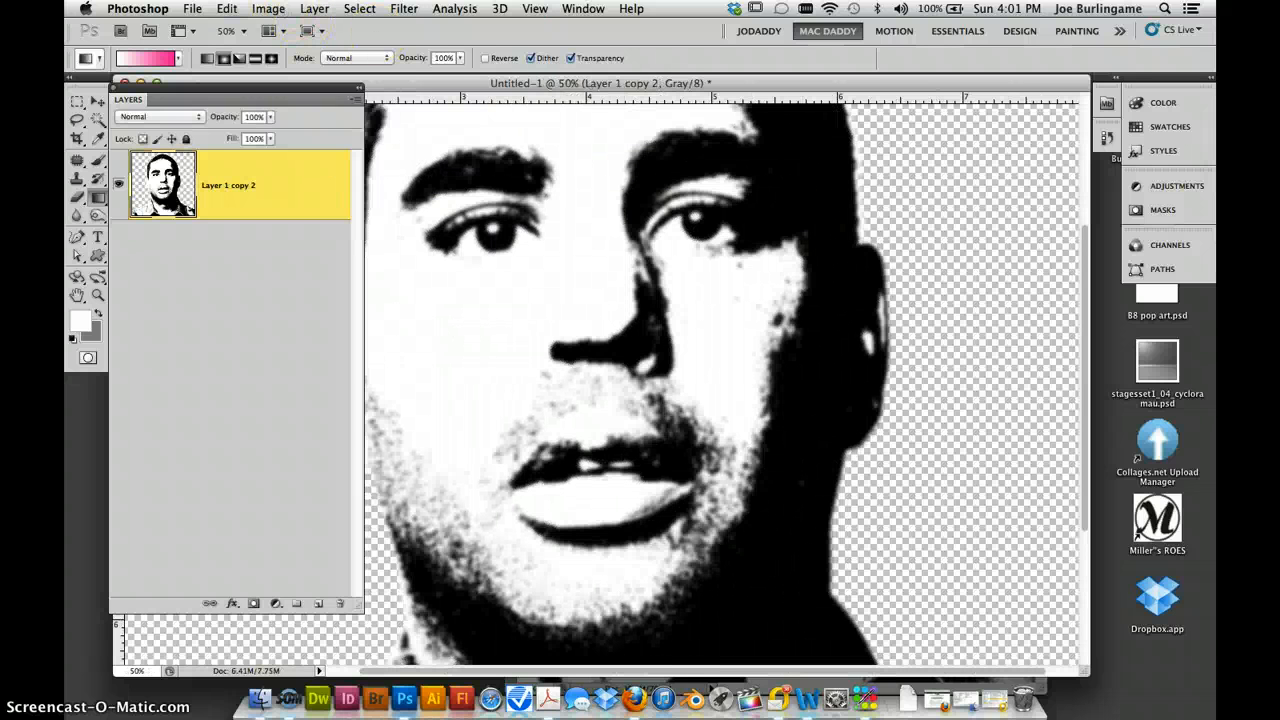
click(268, 8)
mouse_move(272, 27)
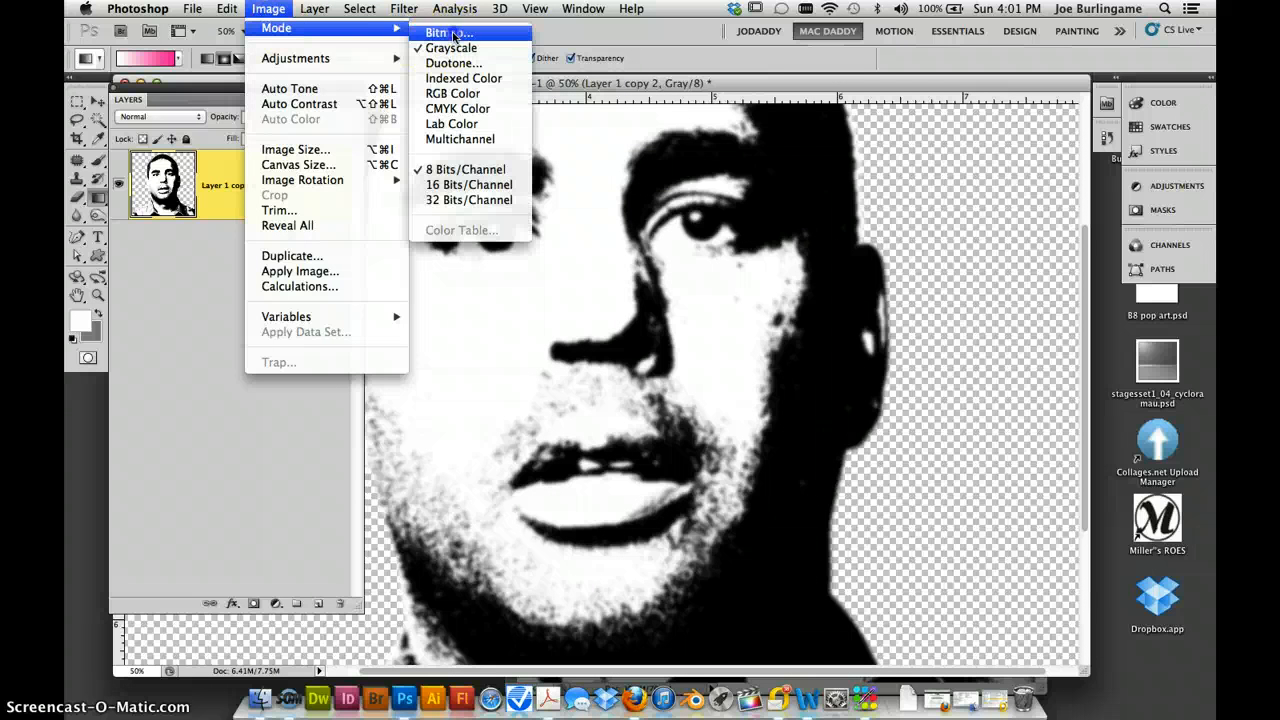
click(445, 30)
click(760, 251)
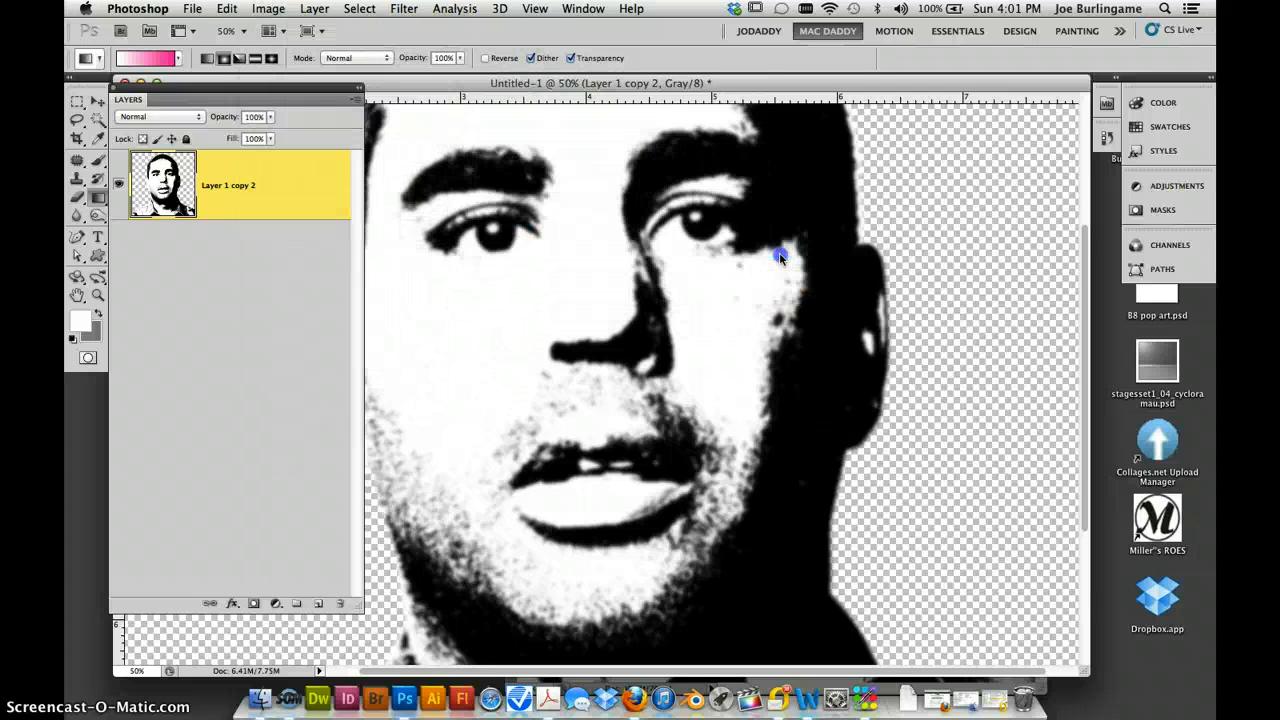
click(586, 197)
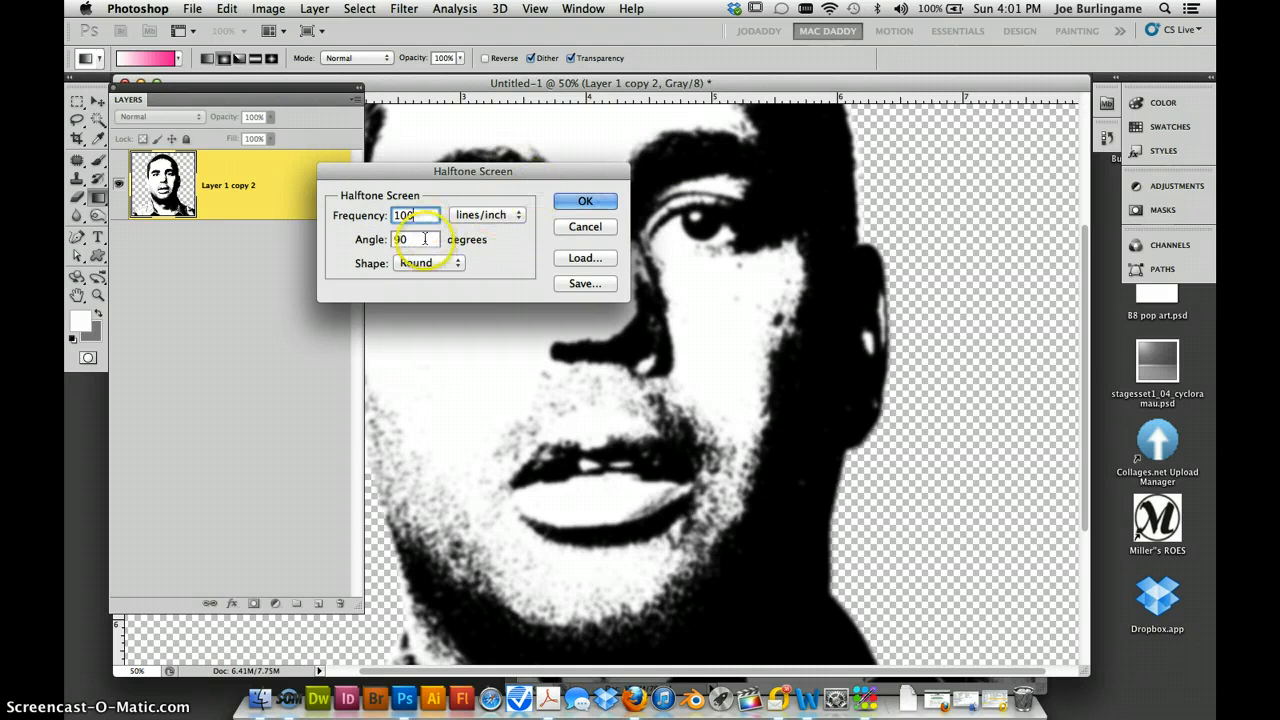
drag(426, 240, 392, 239)
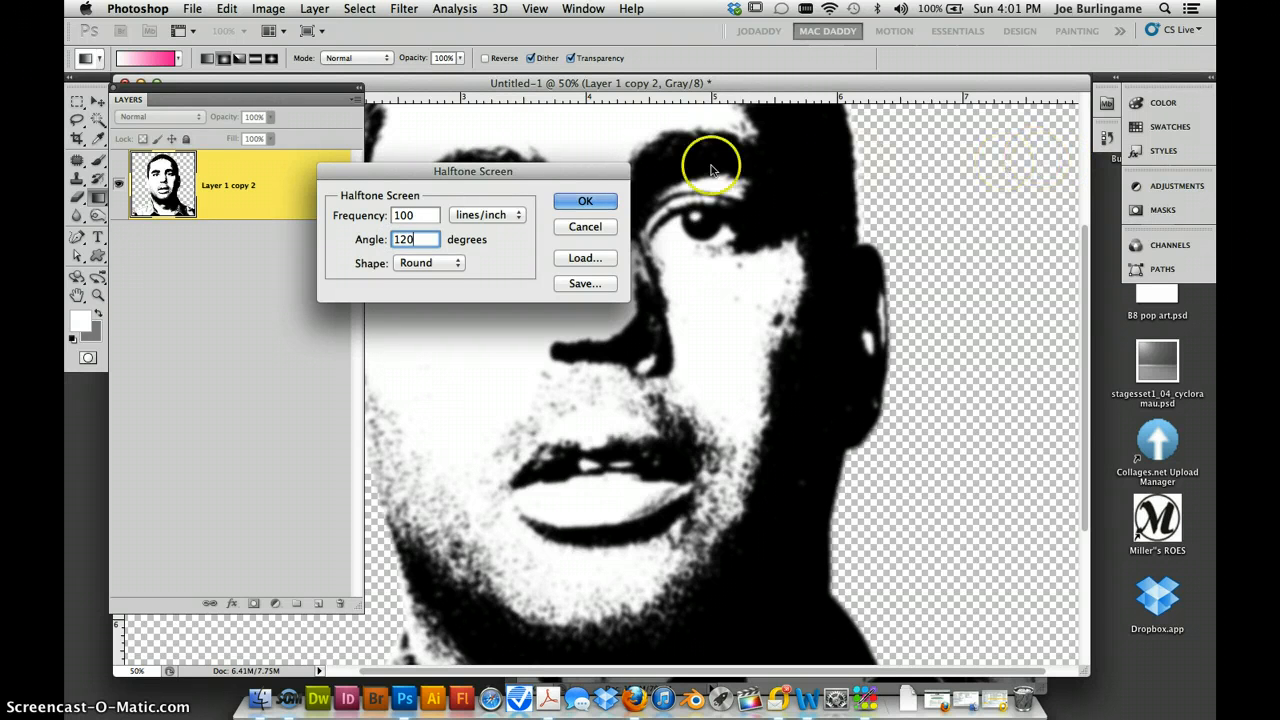
click(580, 201)
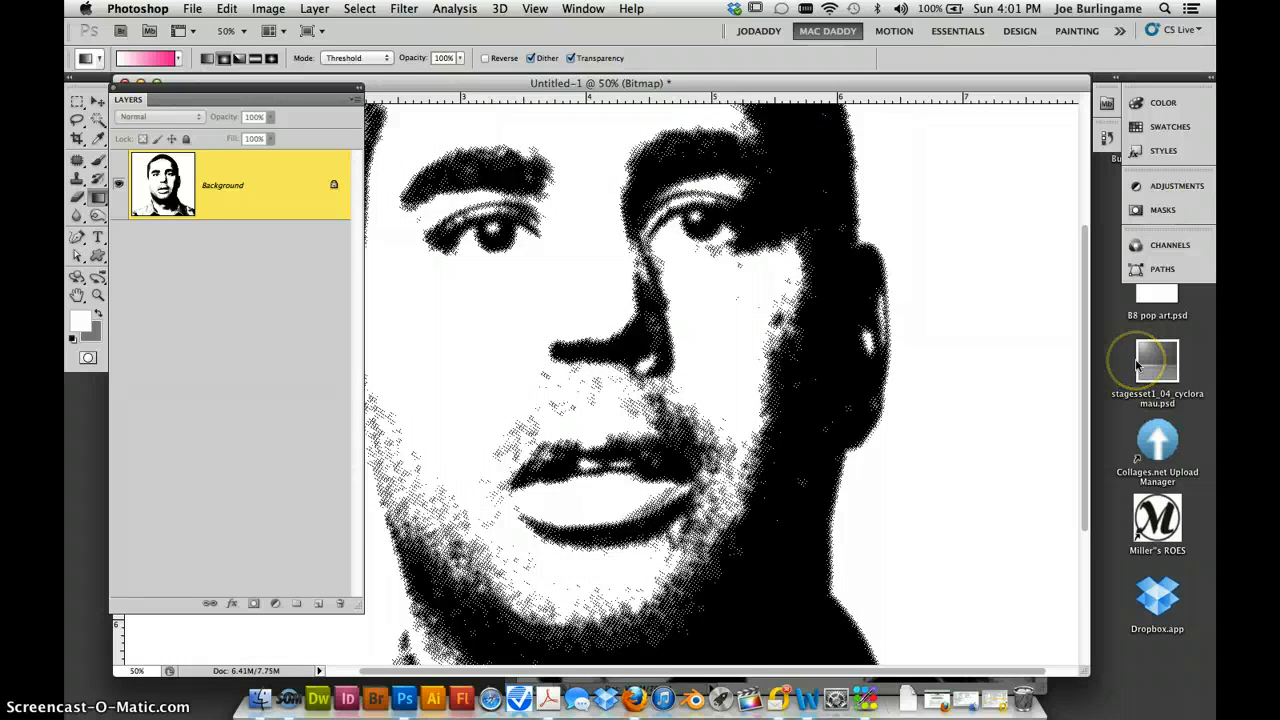
Step: Examine the 100 lines/inch halftone dots around the nose up close and across the whole face
key(super+equal)
key(super+equal)
key(super+equal)
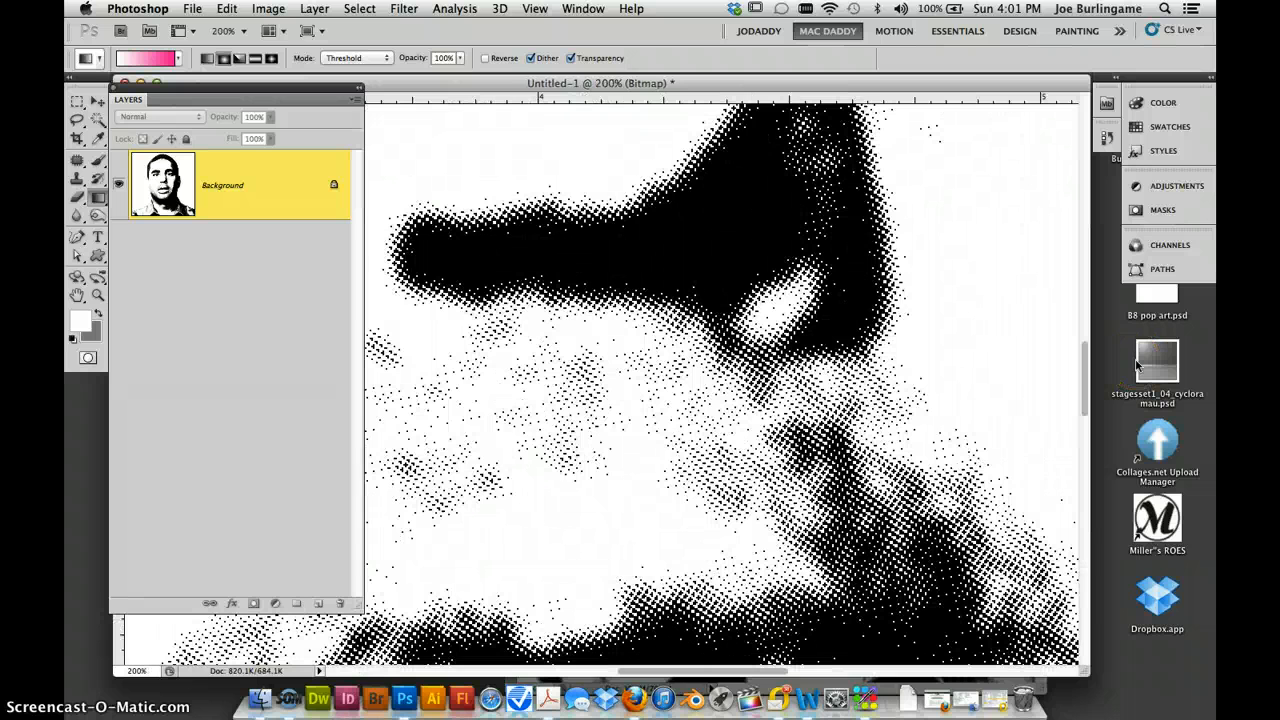
key(super+minus)
key(super+minus)
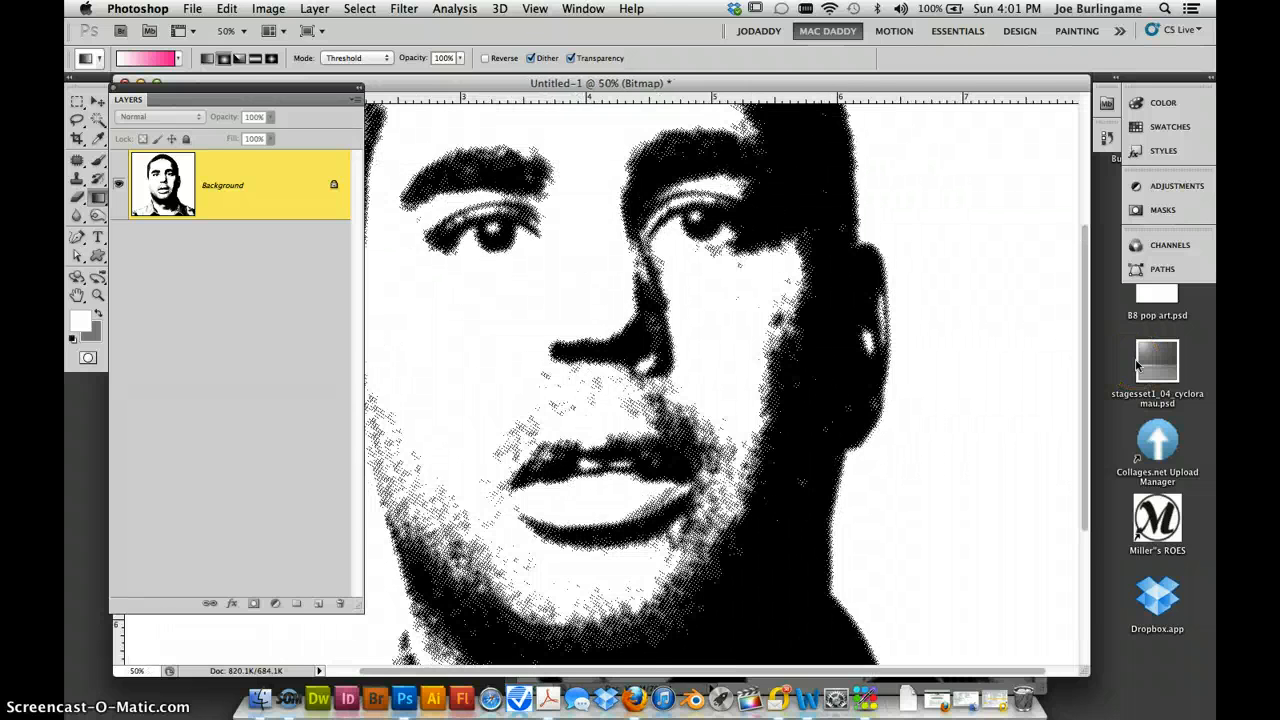
key(super+minus)
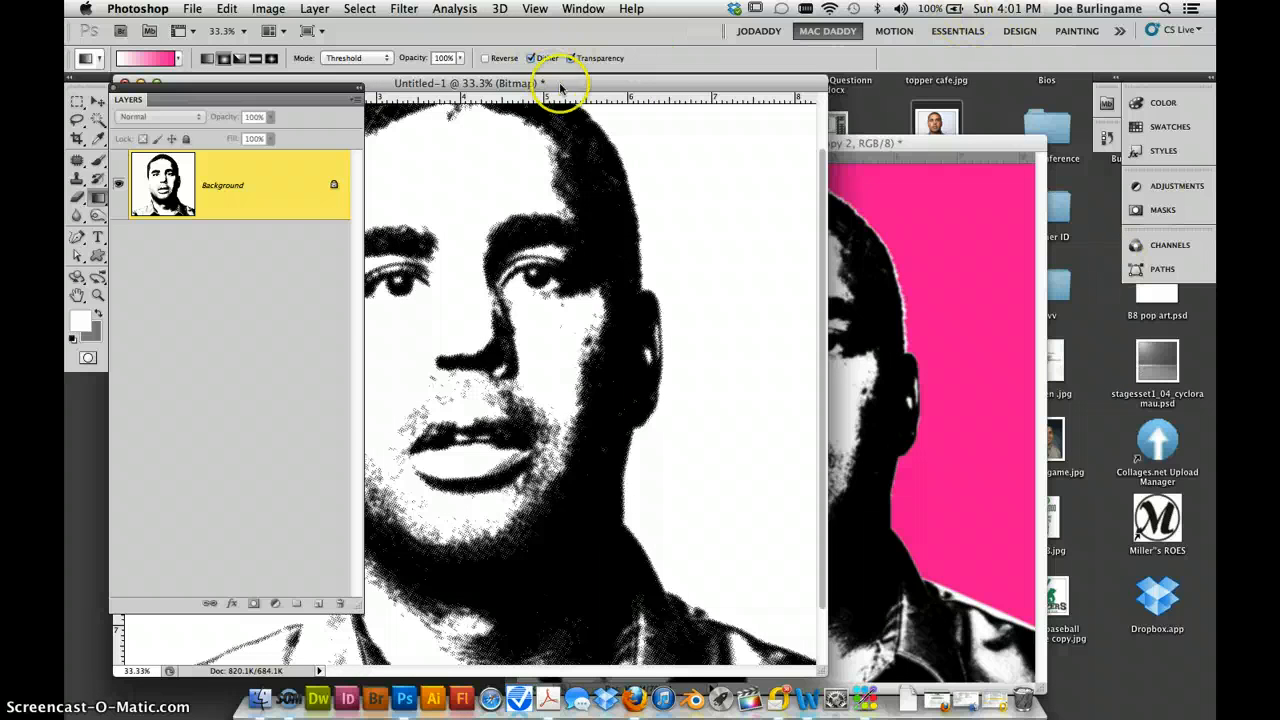
drag(560, 88, 756, 84)
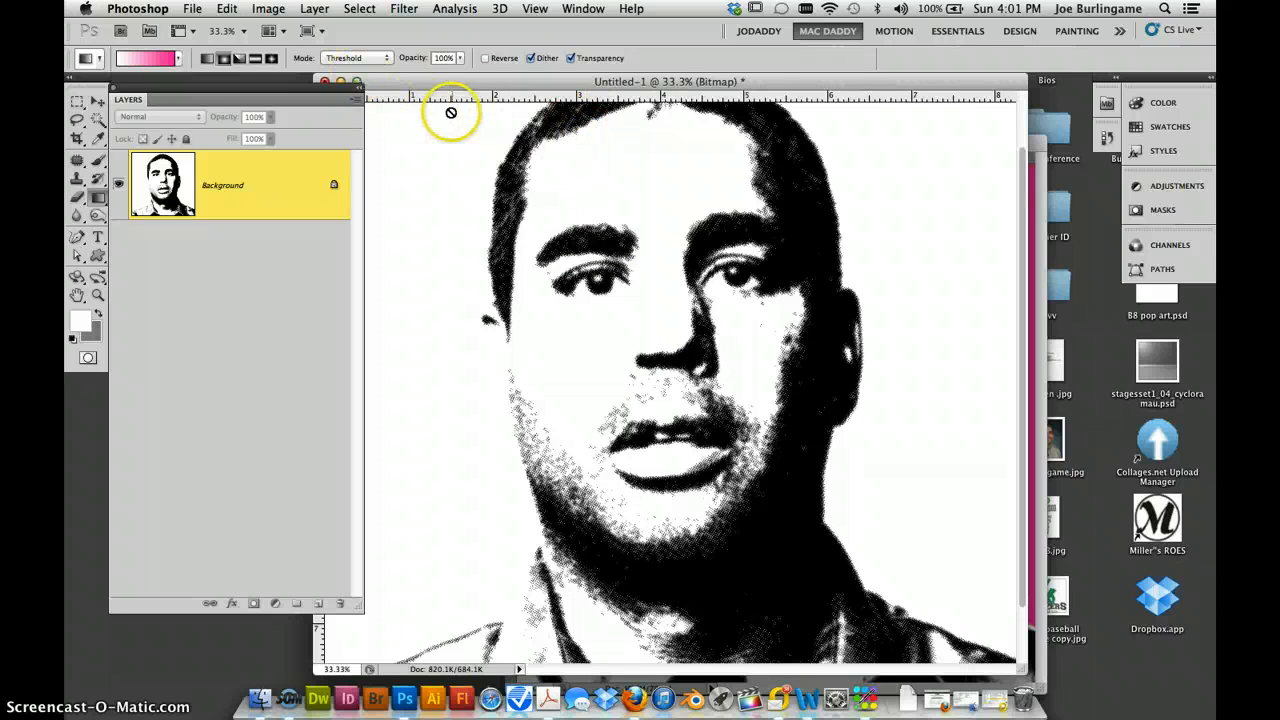
Step: Undo the 100 lines/inch conversion, then flatten and convert to Bitmap with a 65 lines/inch, 120-degree Round halftone screen
key(super+z)
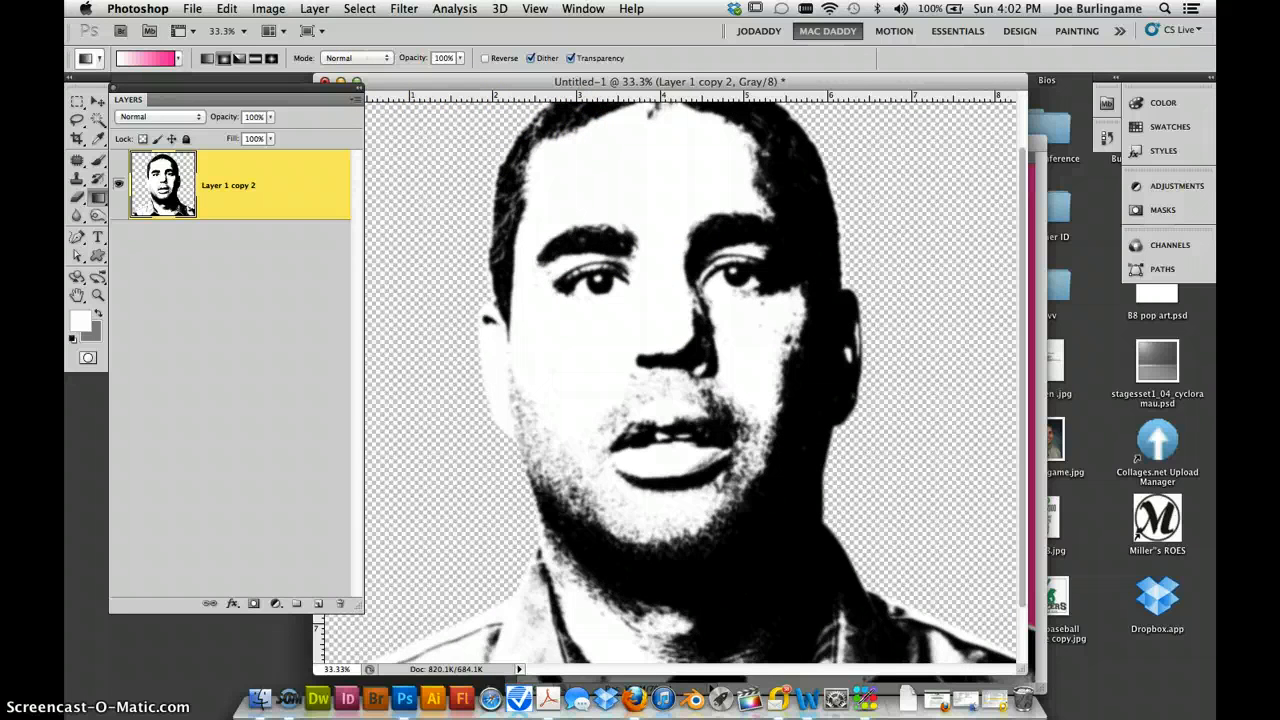
click(280, 11)
mouse_move(291, 29)
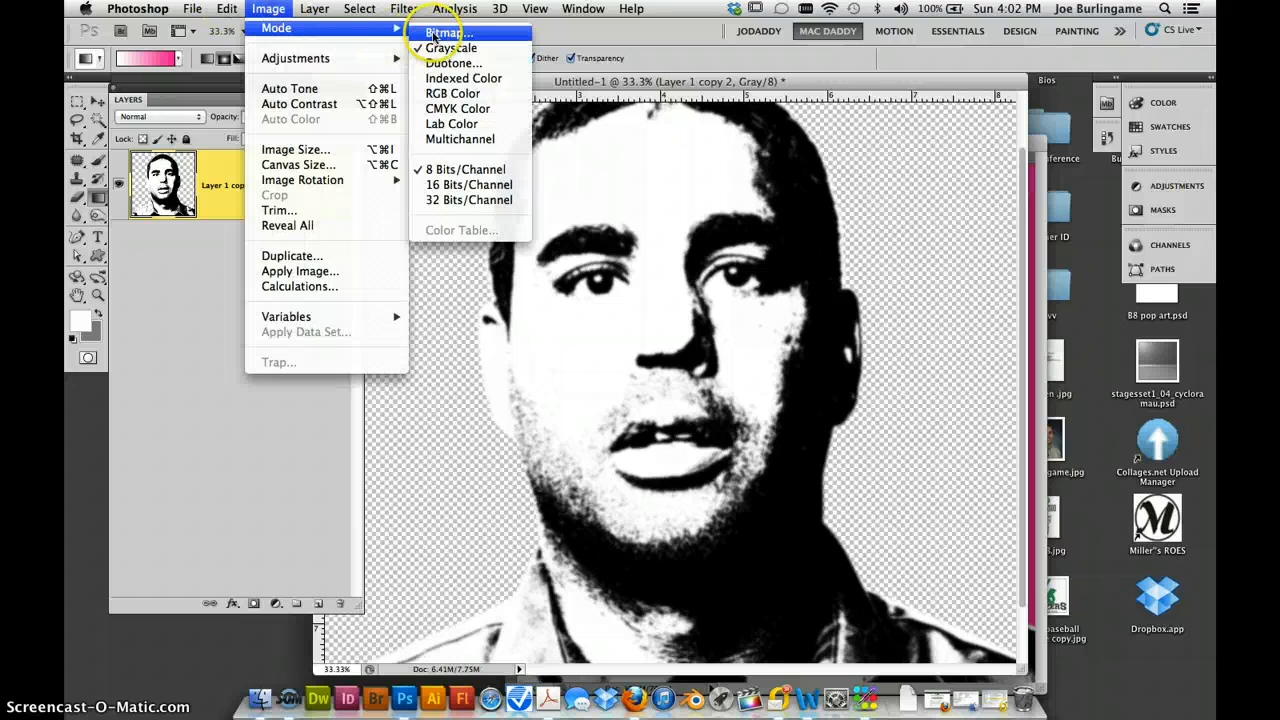
click(434, 33)
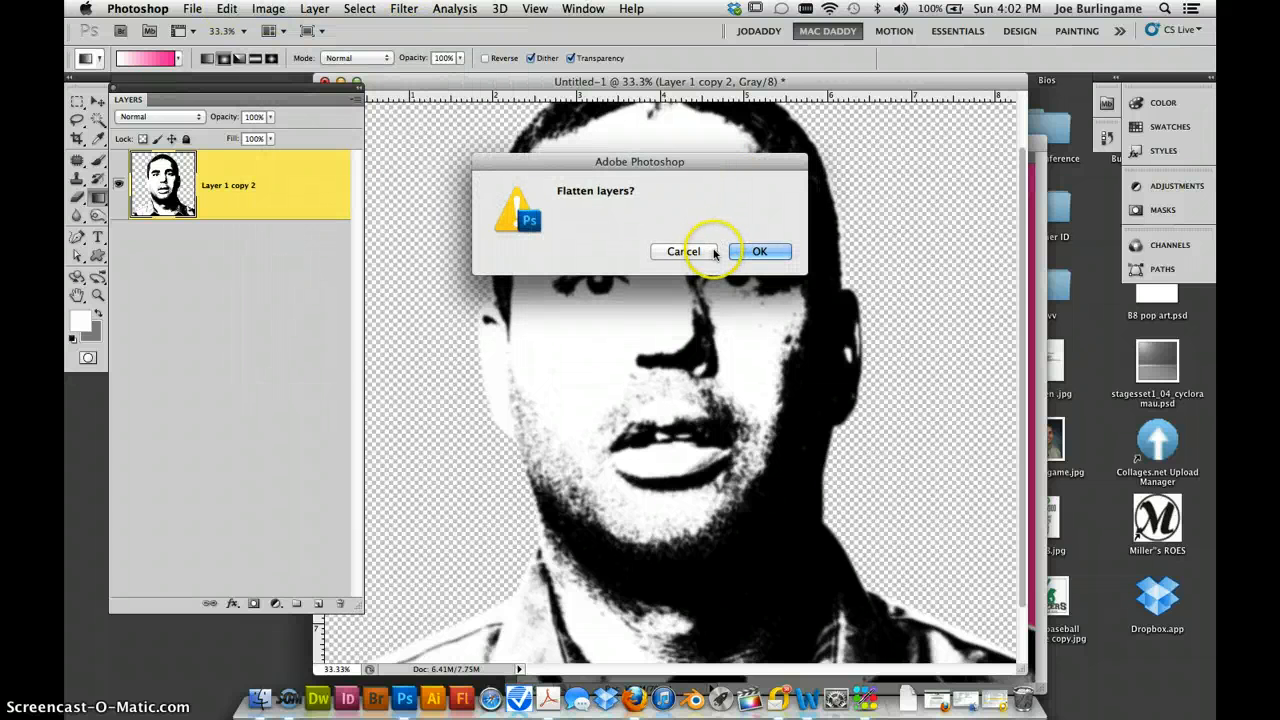
click(706, 252)
click(580, 193)
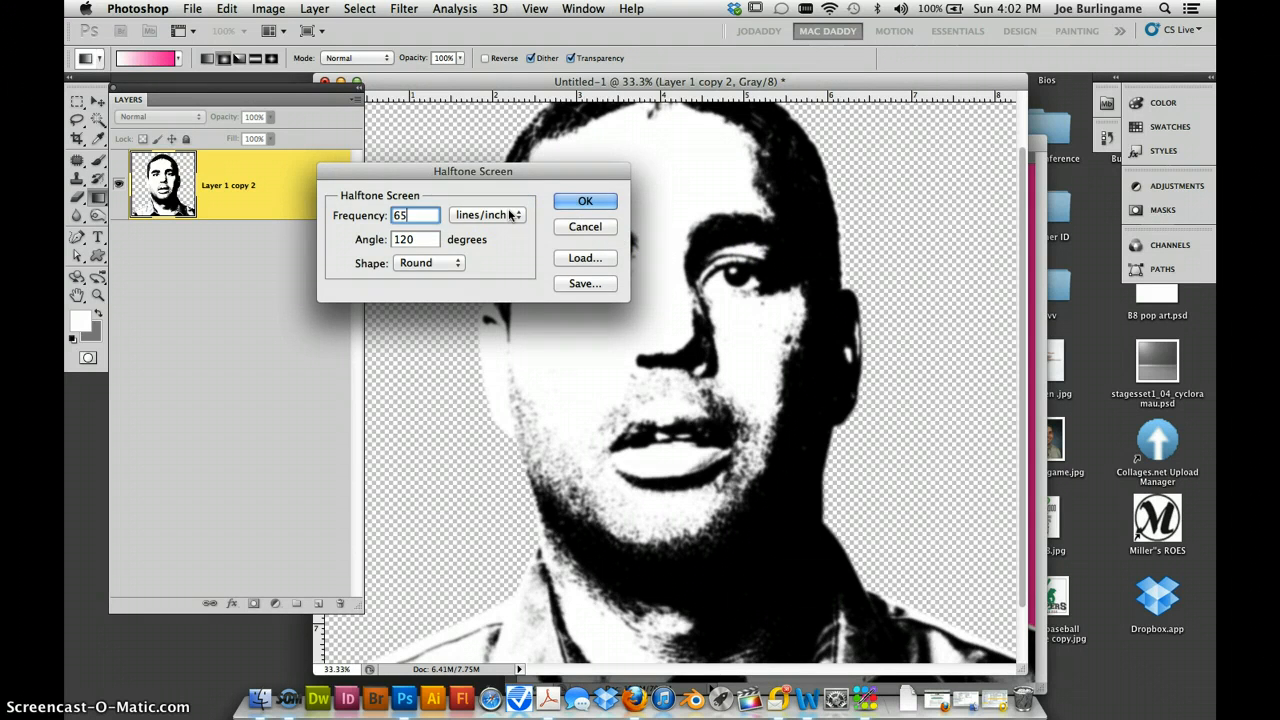
key(Return)
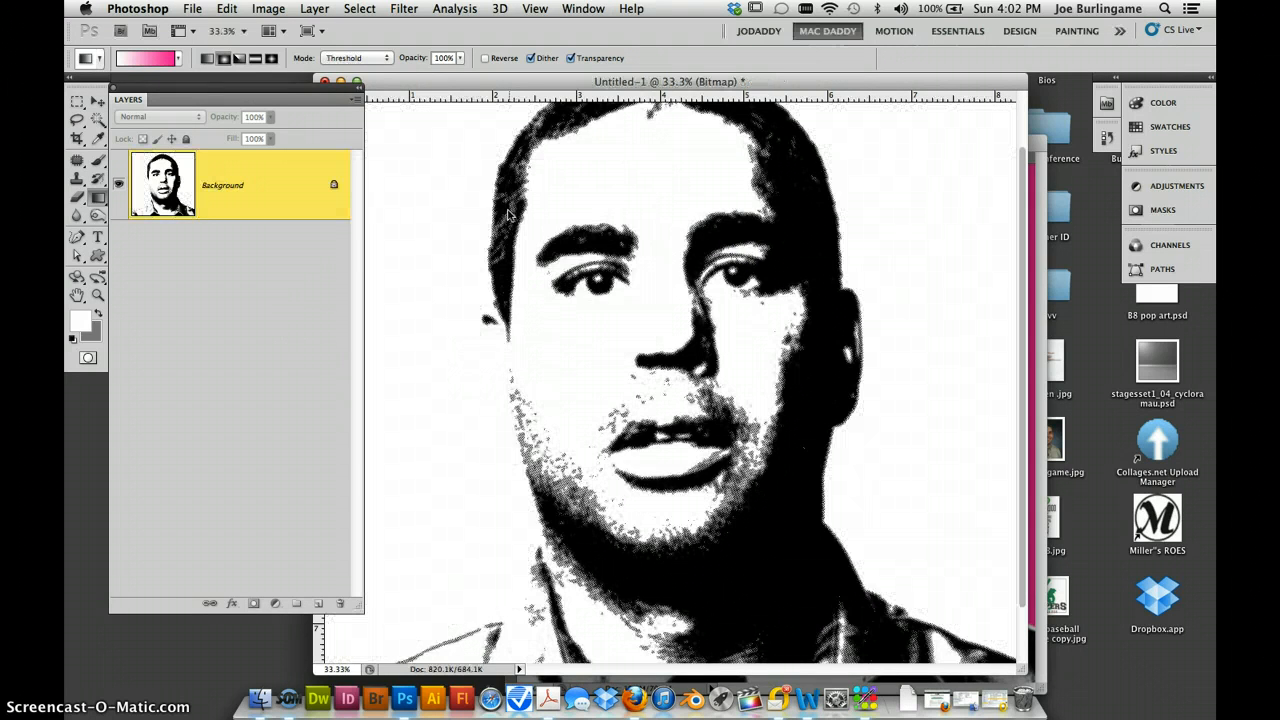
Step: Inspect the 65 lines/inch halftone dots near the nose up close and over the full portrait
key(super+equal)
key(super+equal)
key(super+equal)
key(super+equal)
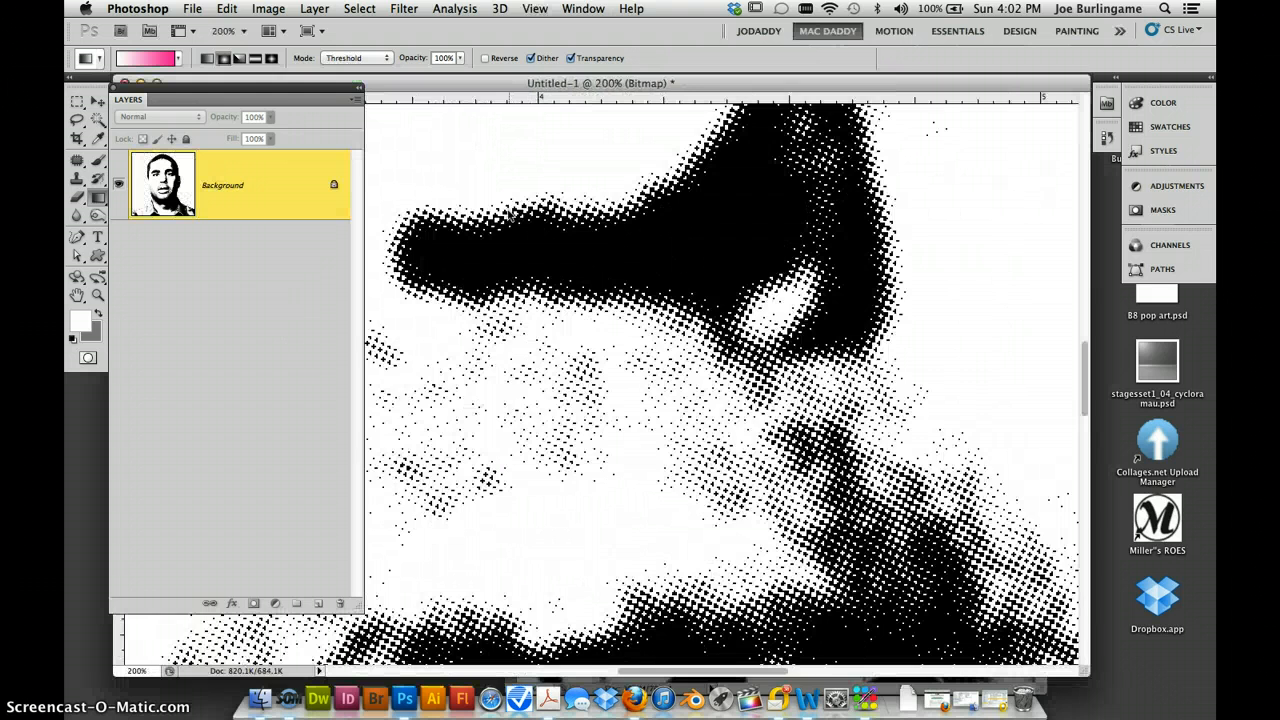
key(super+minus)
key(super+minus)
key(super+minus)
key(super+minus)
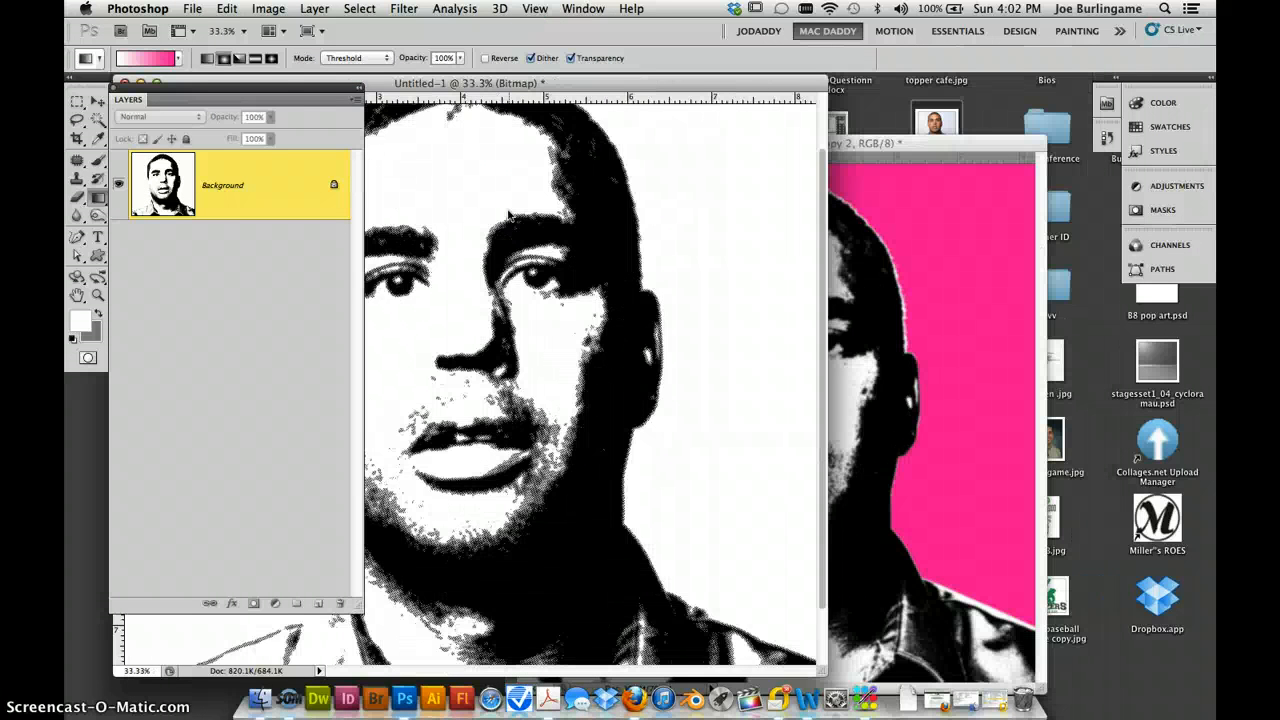
key(super+minus)
drag(457, 82, 736, 89)
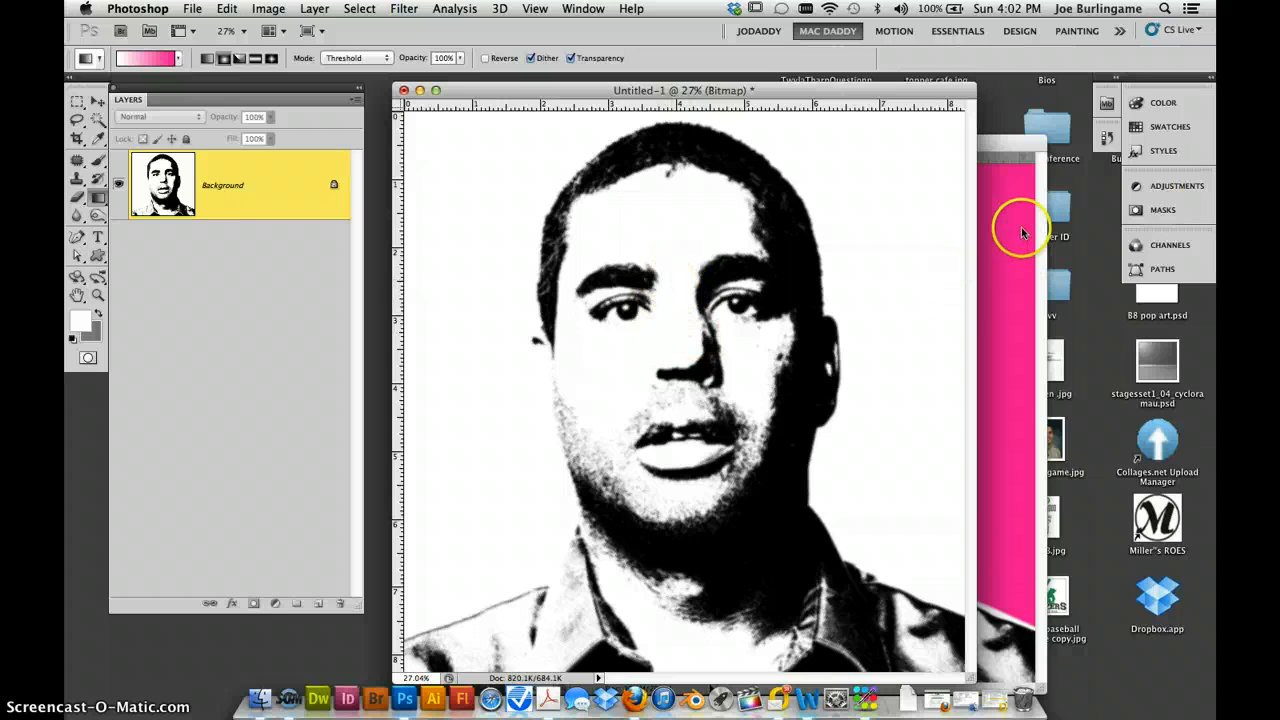
Step: Compare the pink-background portrait in Y8080882.JPG with the halftone version in Untitled-1
click(1033, 145)
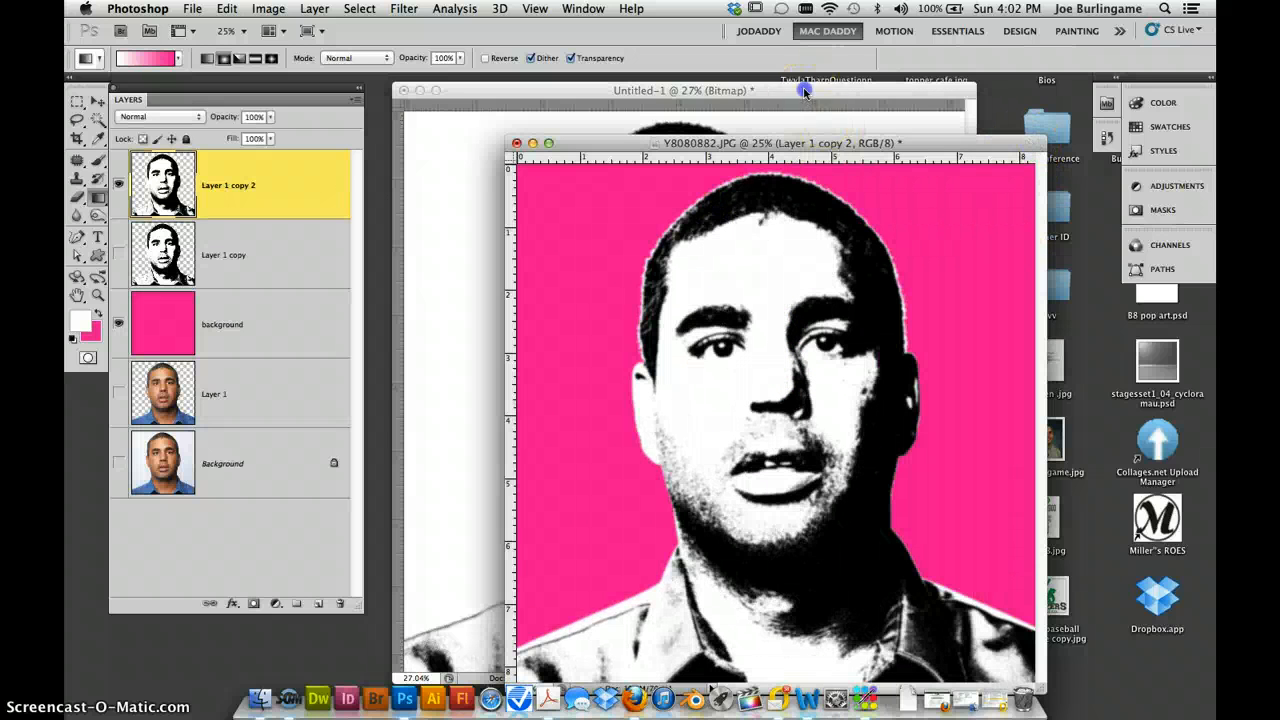
click(804, 92)
click(1020, 148)
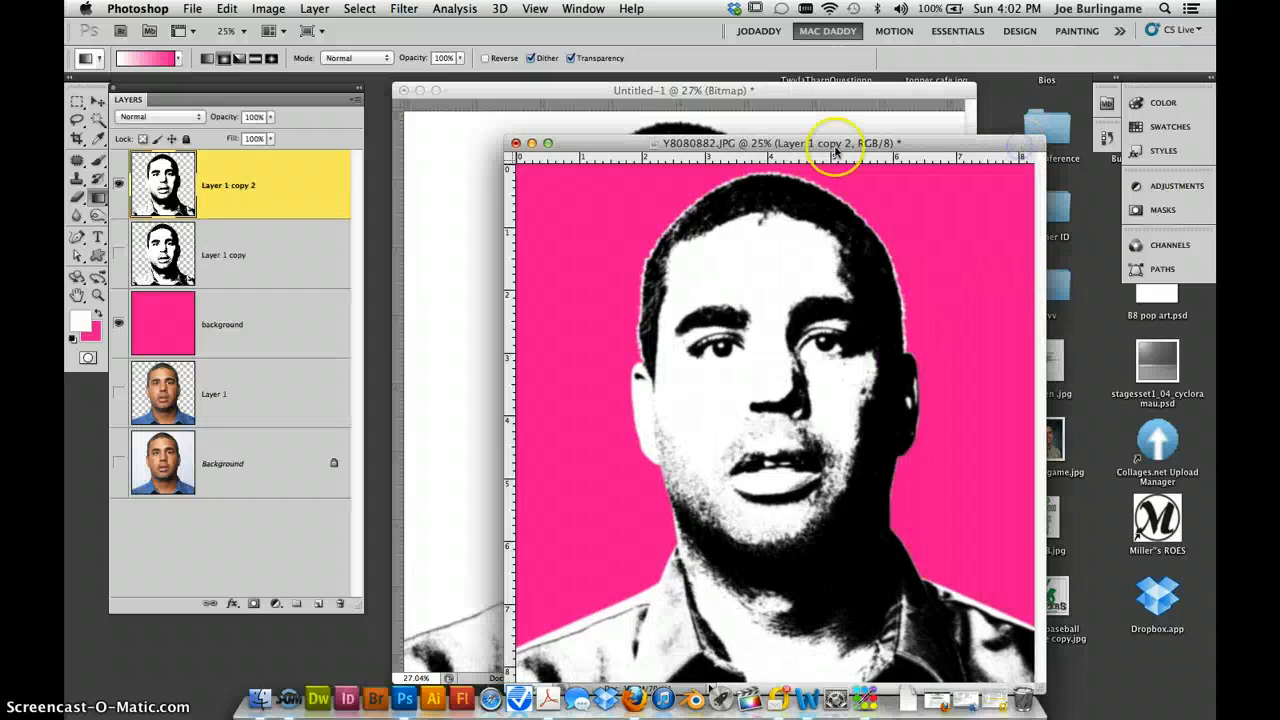
click(707, 90)
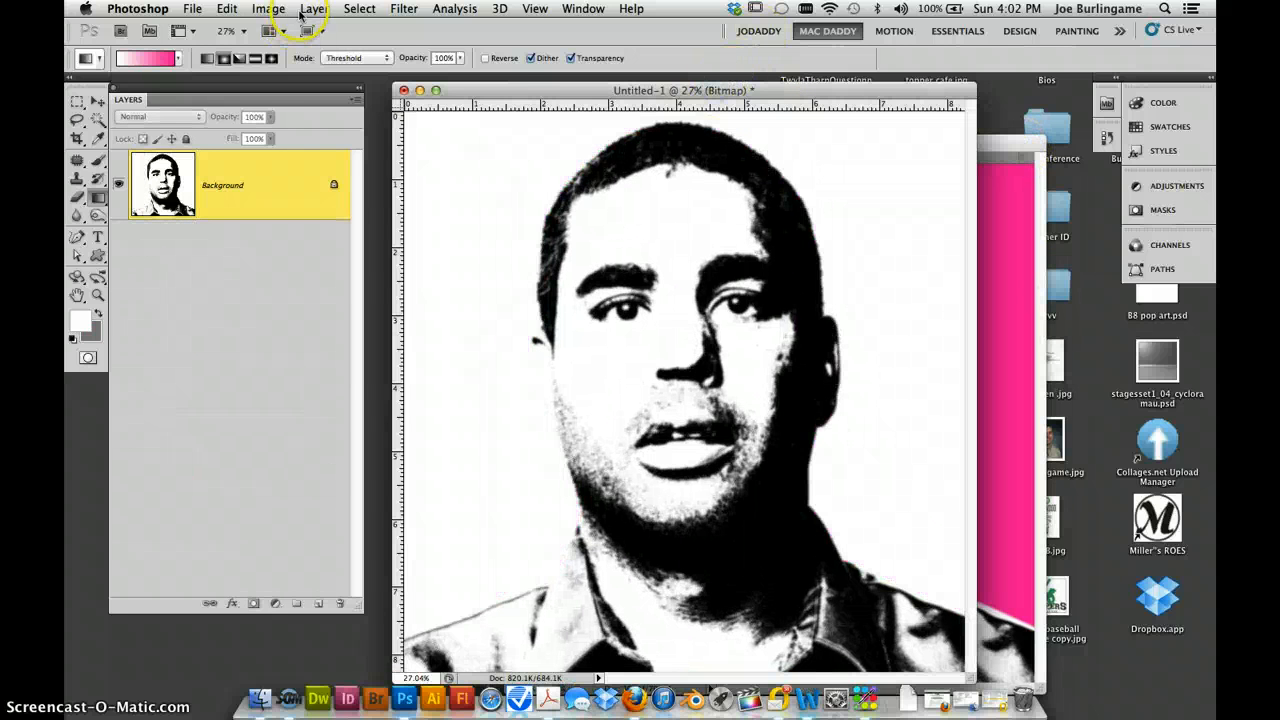
Step: Convert the halftone Bitmap to Grayscale with a size ratio of 1, and from there to RGB Color
click(270, 8)
mouse_move(395, 28)
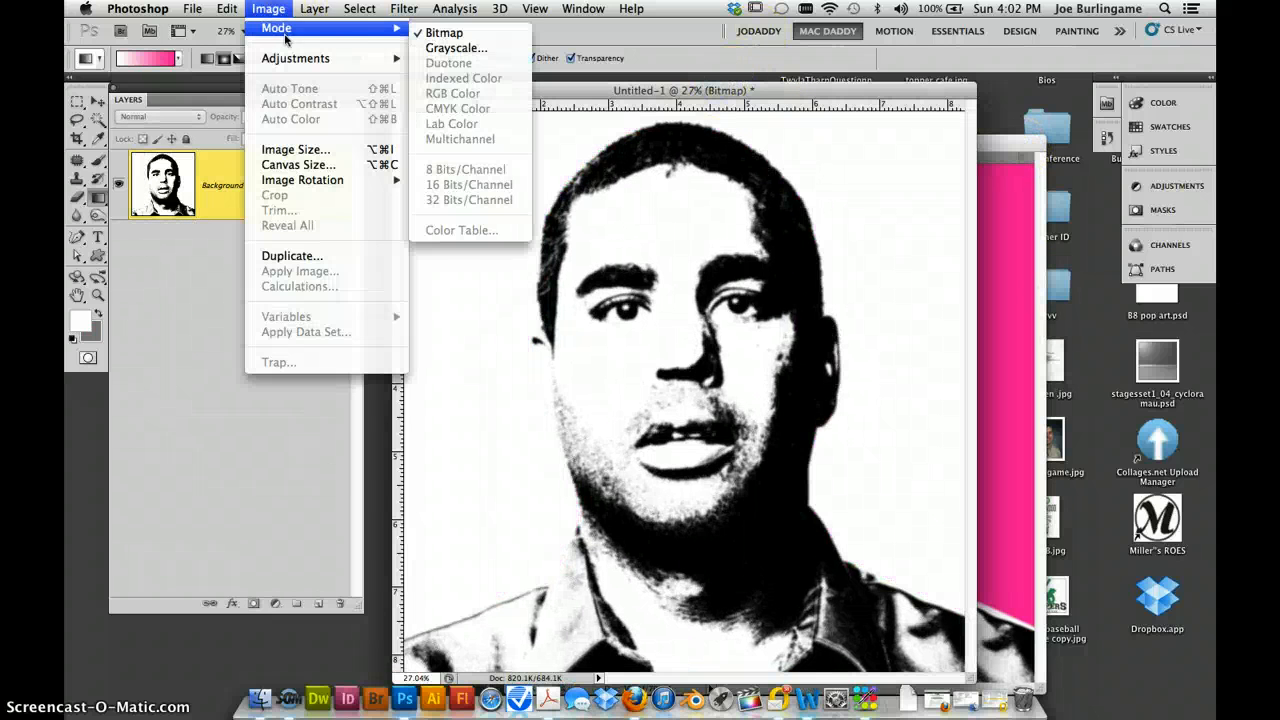
click(448, 48)
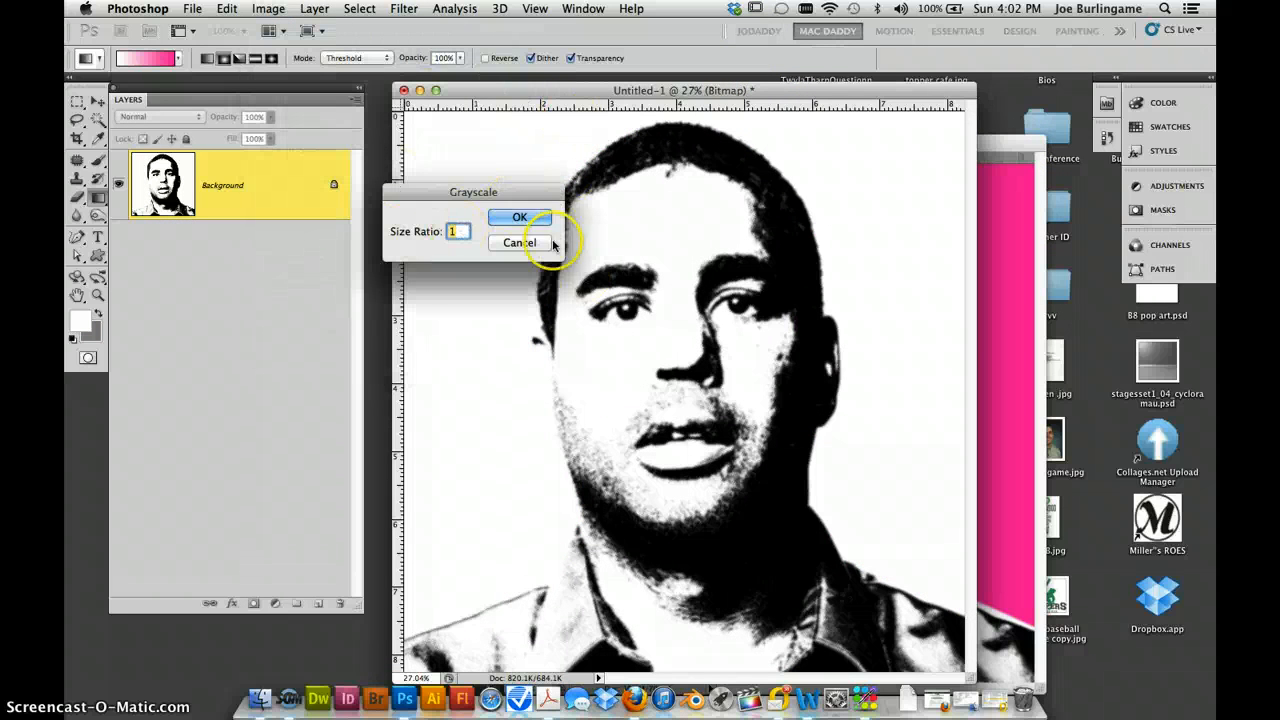
click(519, 217)
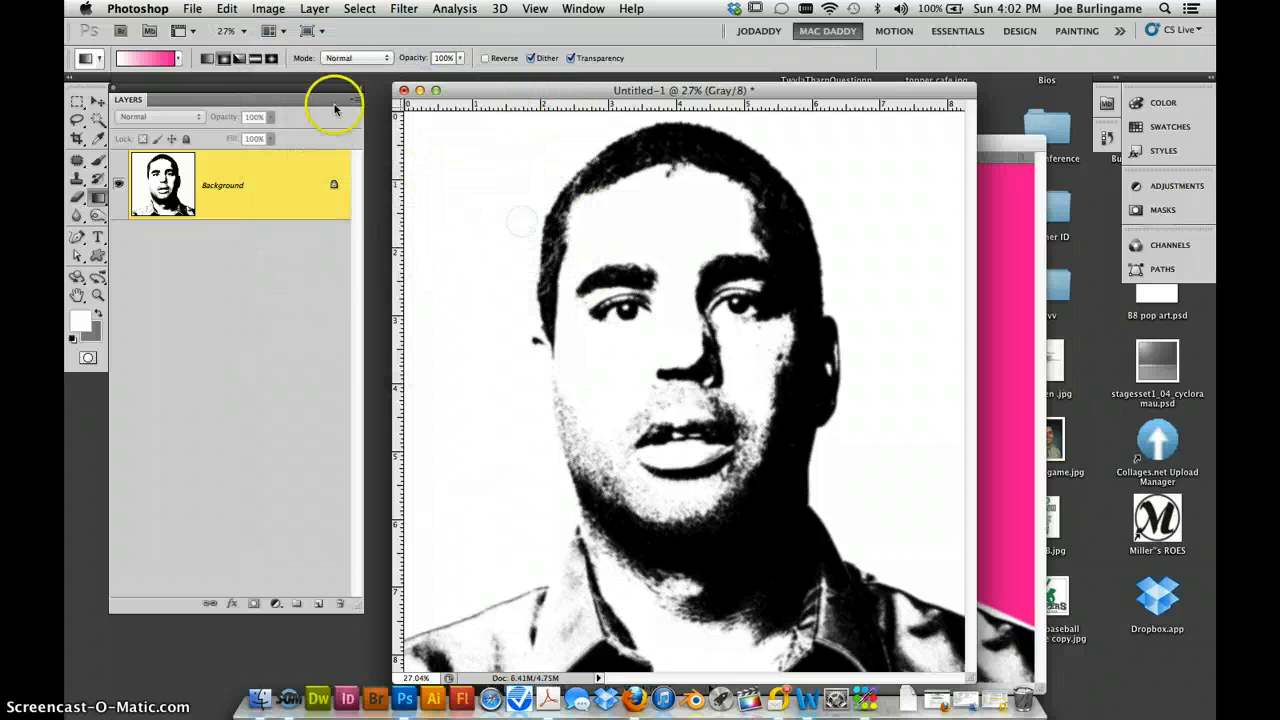
click(268, 8)
mouse_move(355, 28)
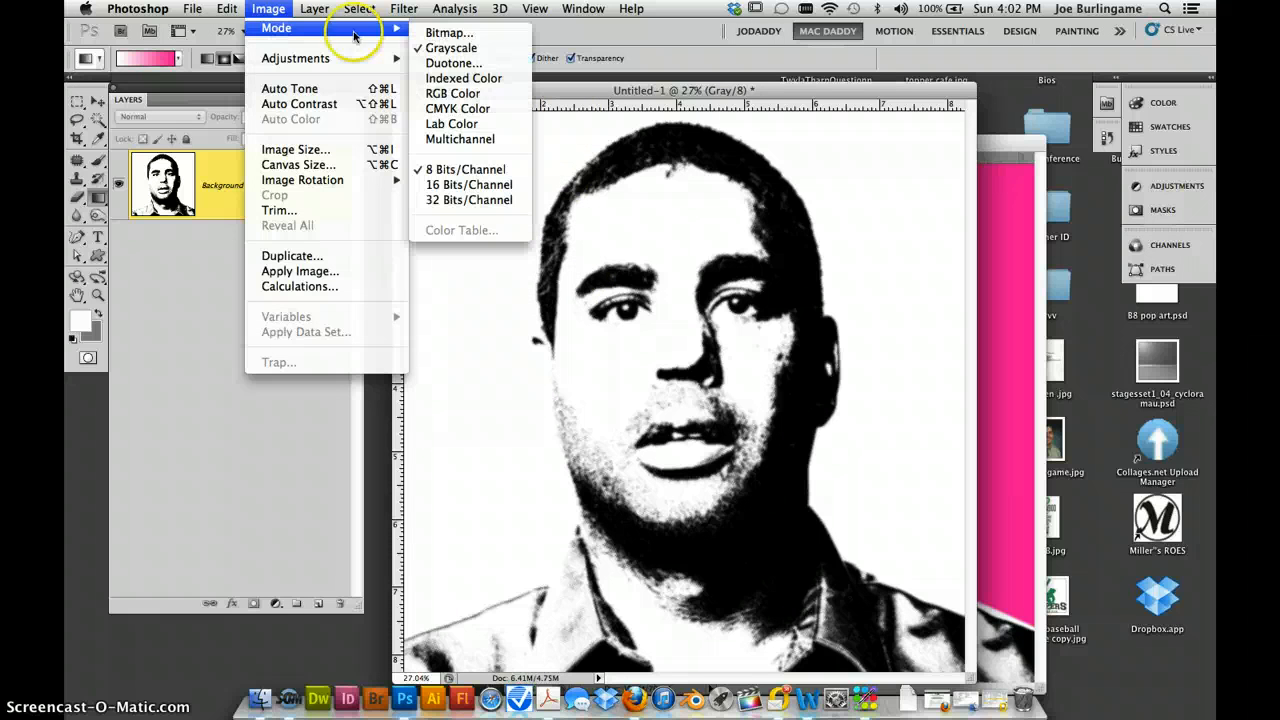
click(453, 93)
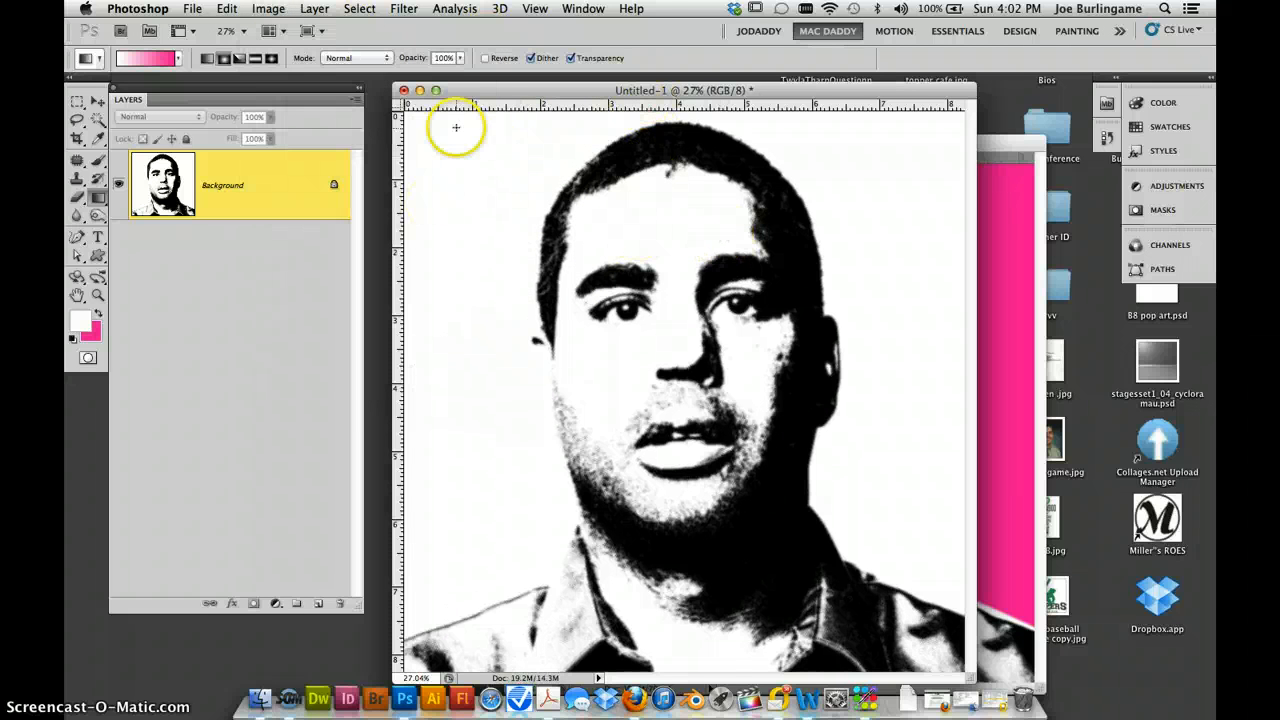
Step: Duplicate the halftone Background layer into the Y8080882.JPG document as "Background copy"
drag(500, 90, 442, 87)
right_click(257, 181)
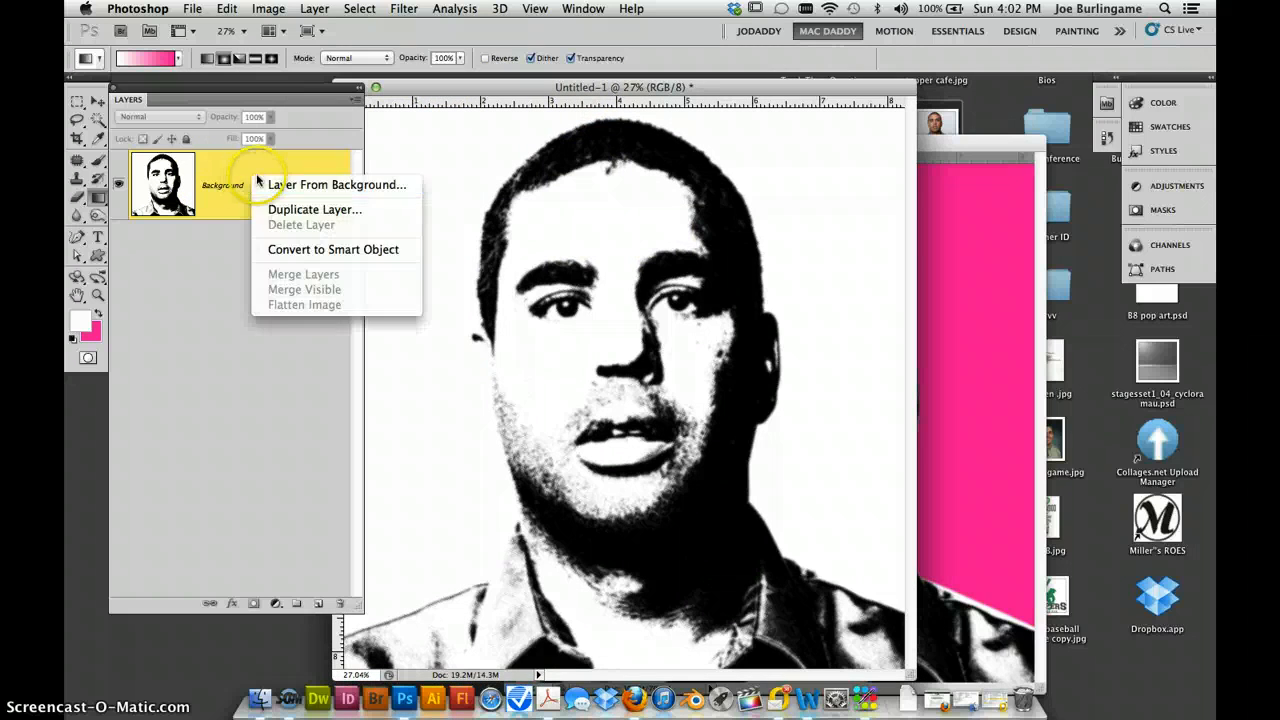
click(300, 209)
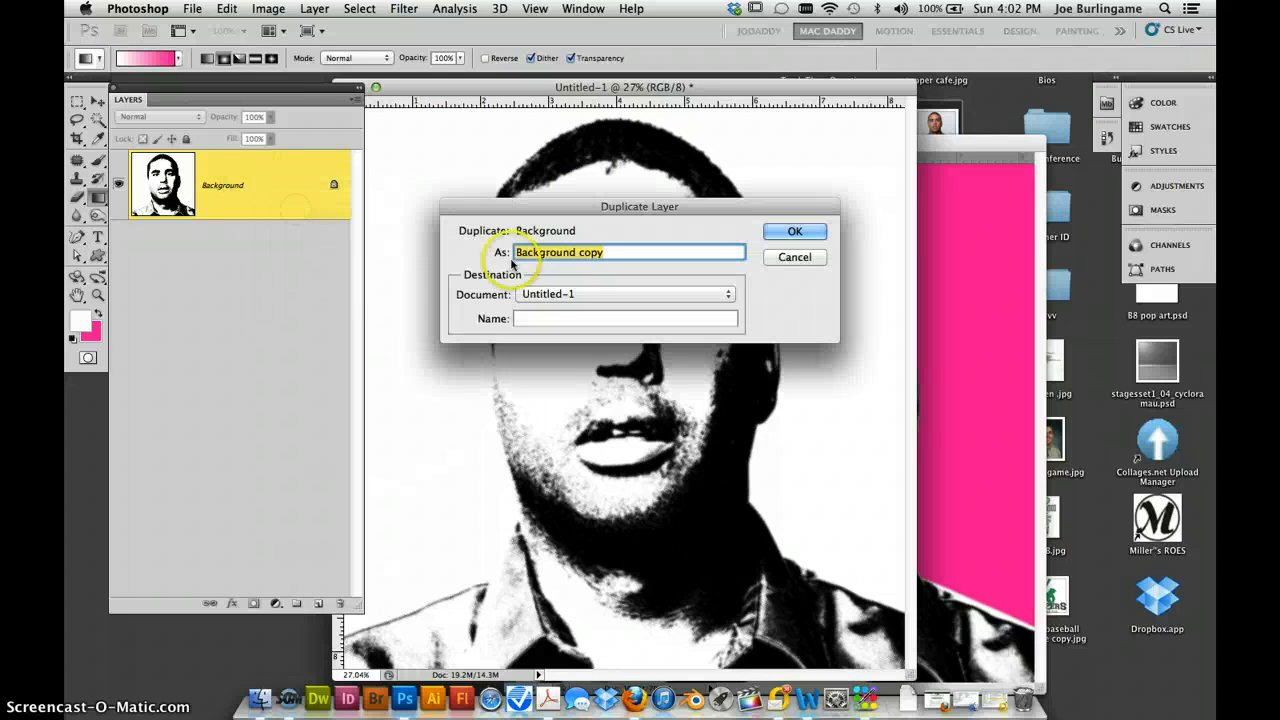
click(565, 293)
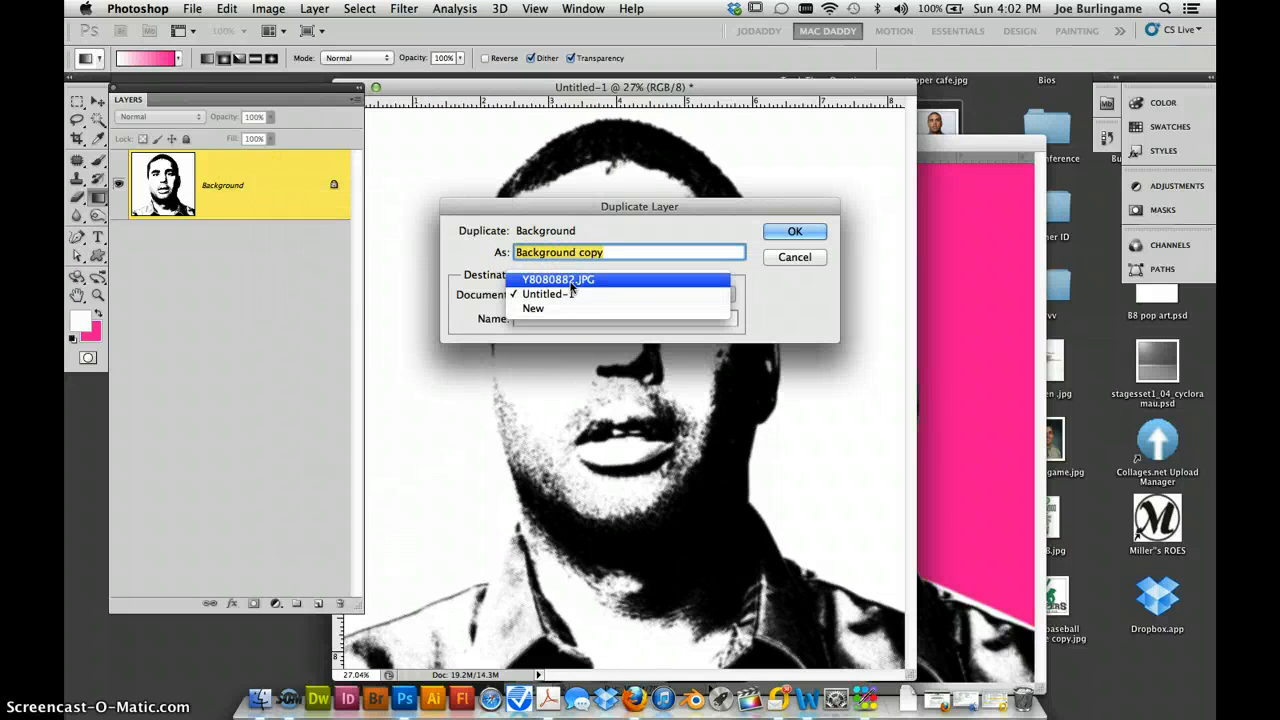
click(572, 281)
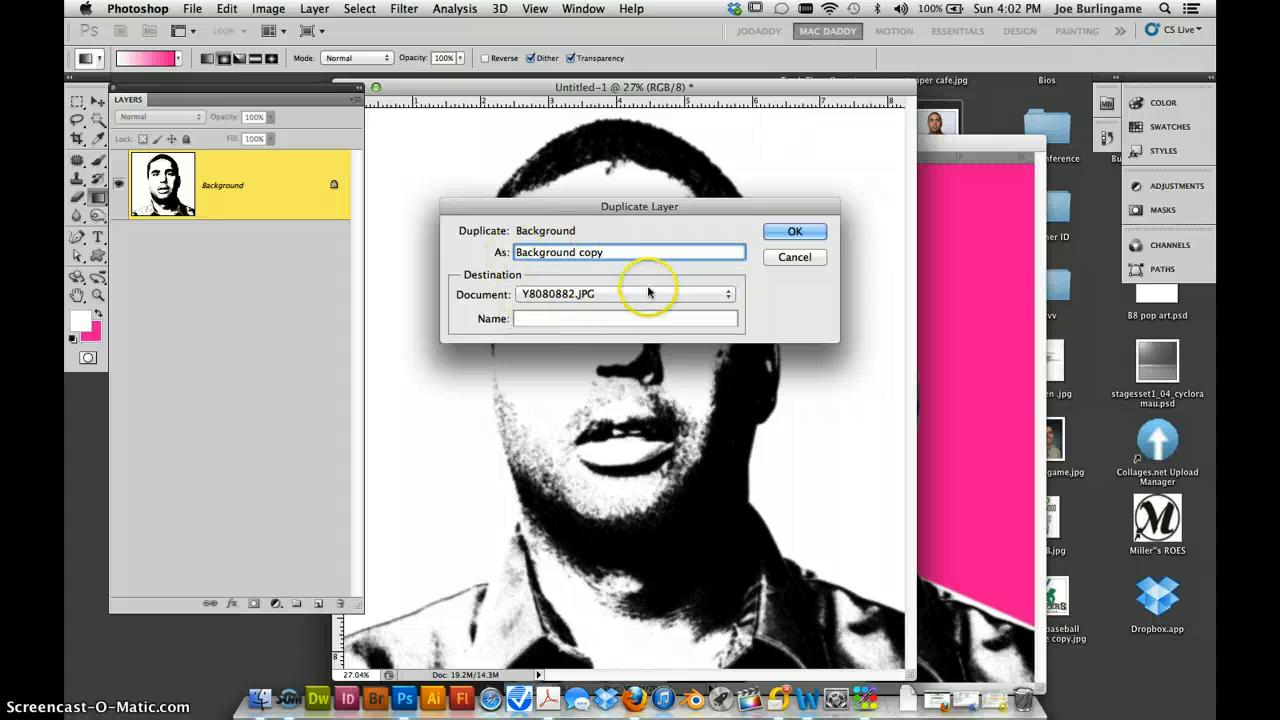
click(795, 230)
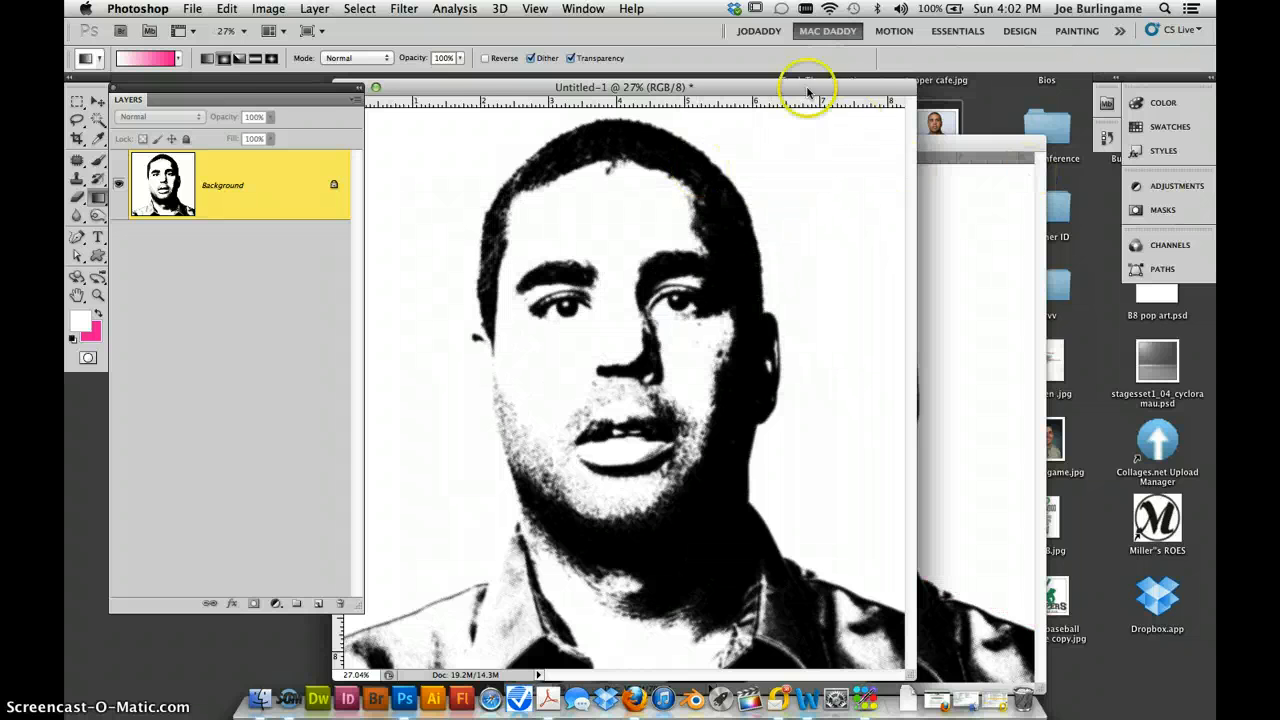
Step: Close the Untitled-1 document without saving and reposition the Y8080882.JPG window beside the layer list
drag(450, 86, 547, 81)
click(441, 81)
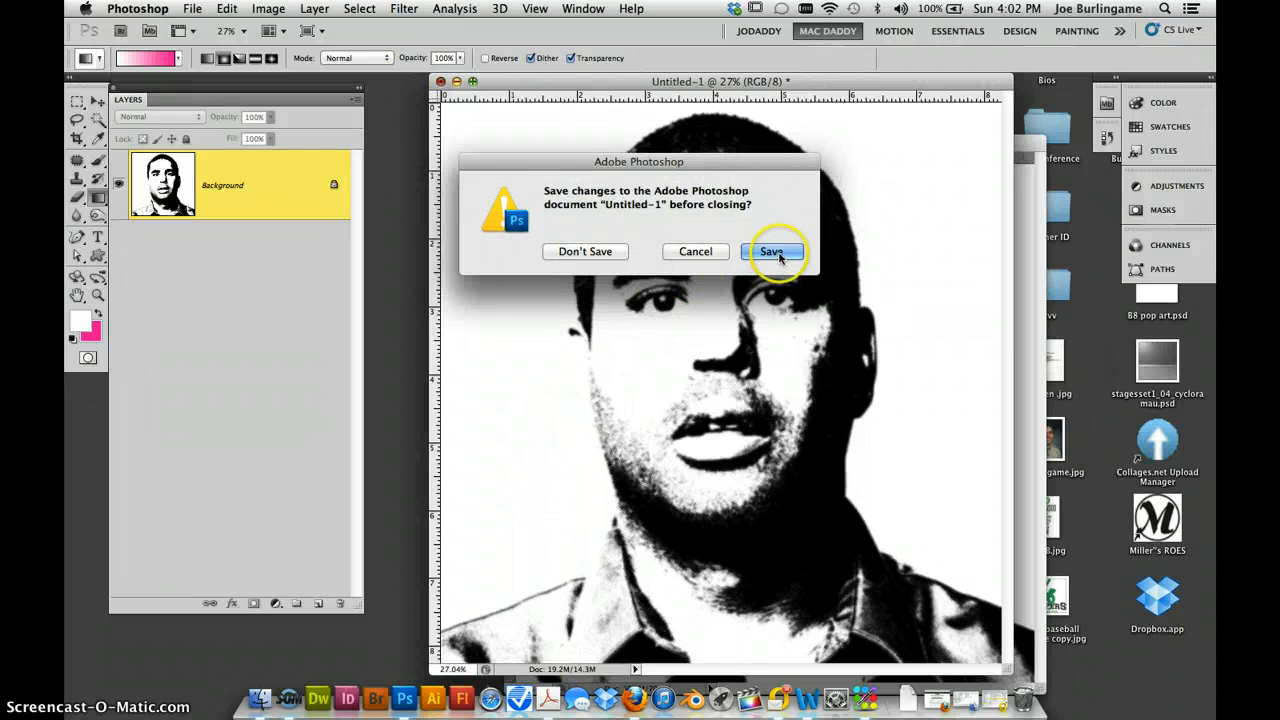
click(584, 251)
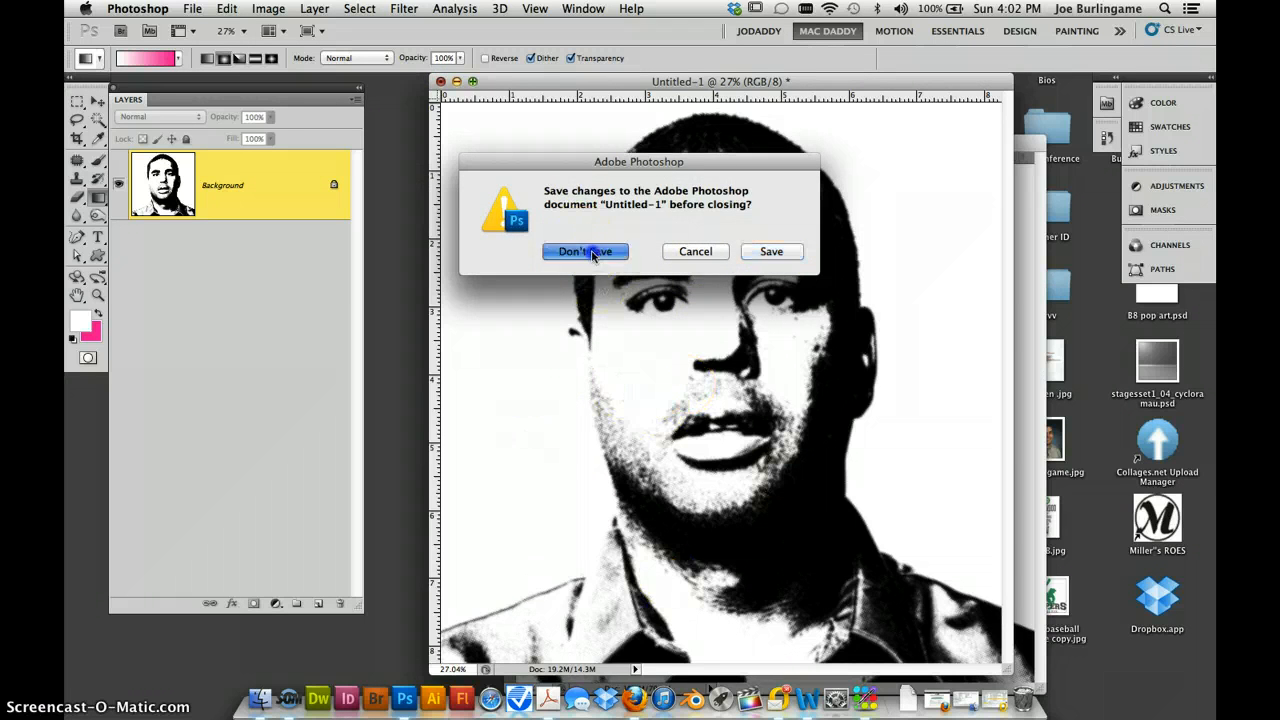
drag(705, 141, 607, 97)
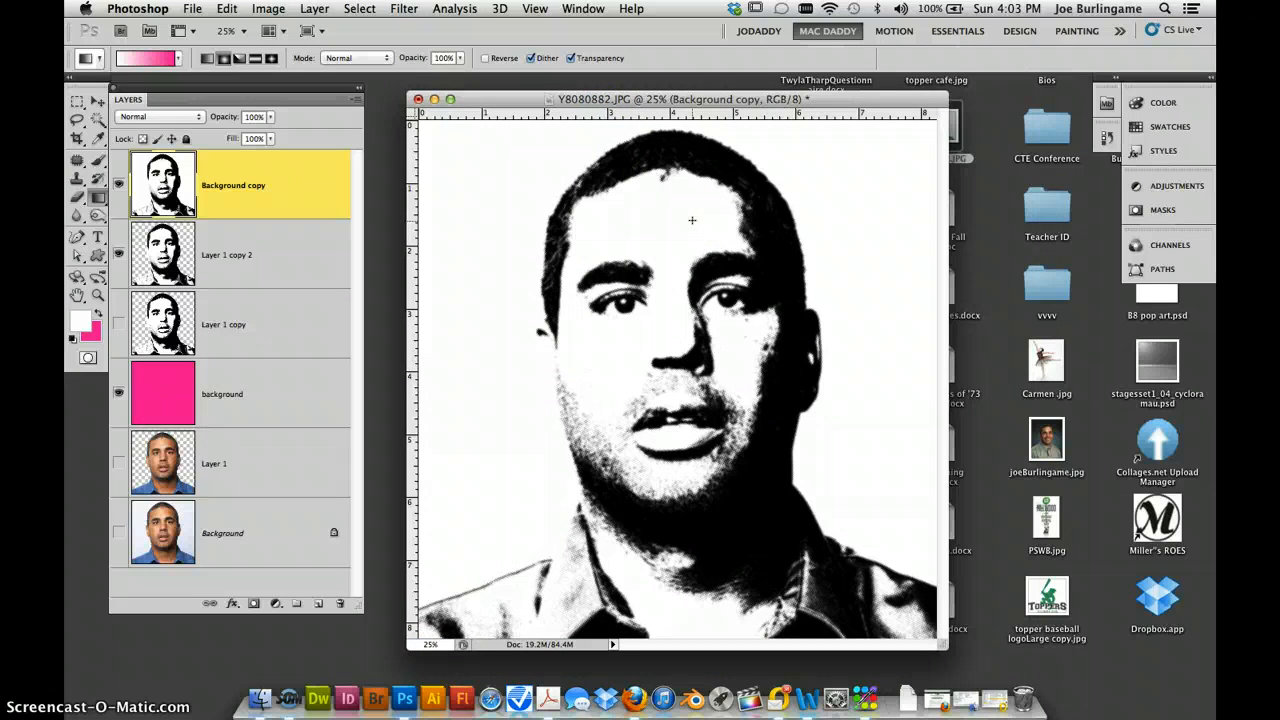